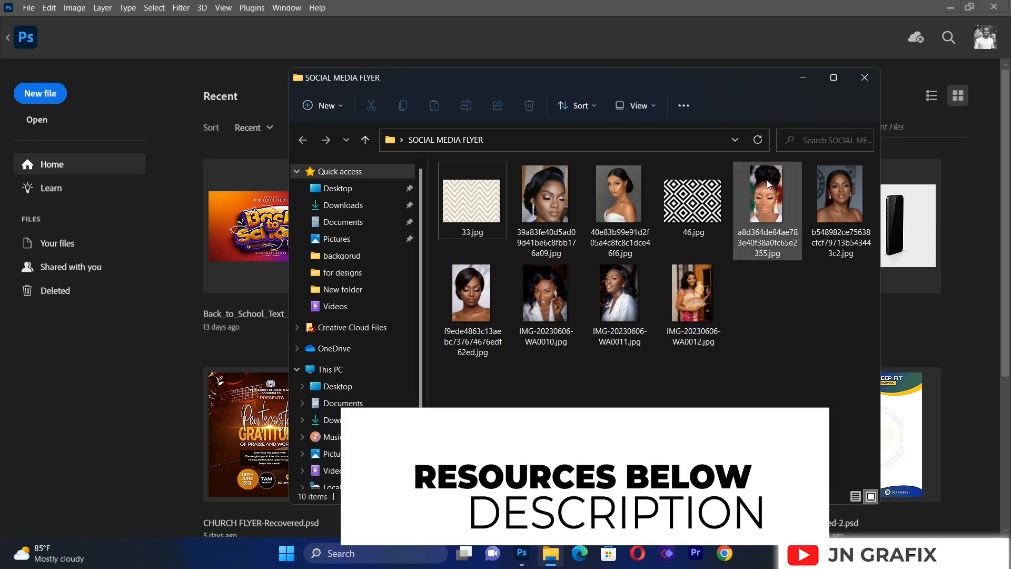
# Step: Create a new document named SOCIAL MEDIA, 1100 x 1100 pixels at 300 pixels/inch in RGB with a white background
pyautogui.click(801, 77)
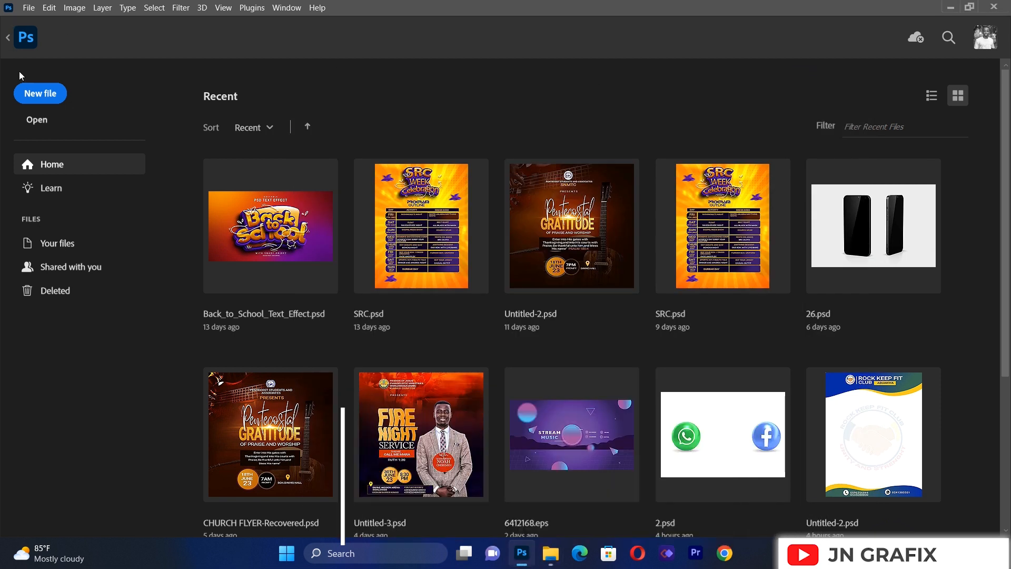
pyautogui.click(38, 103)
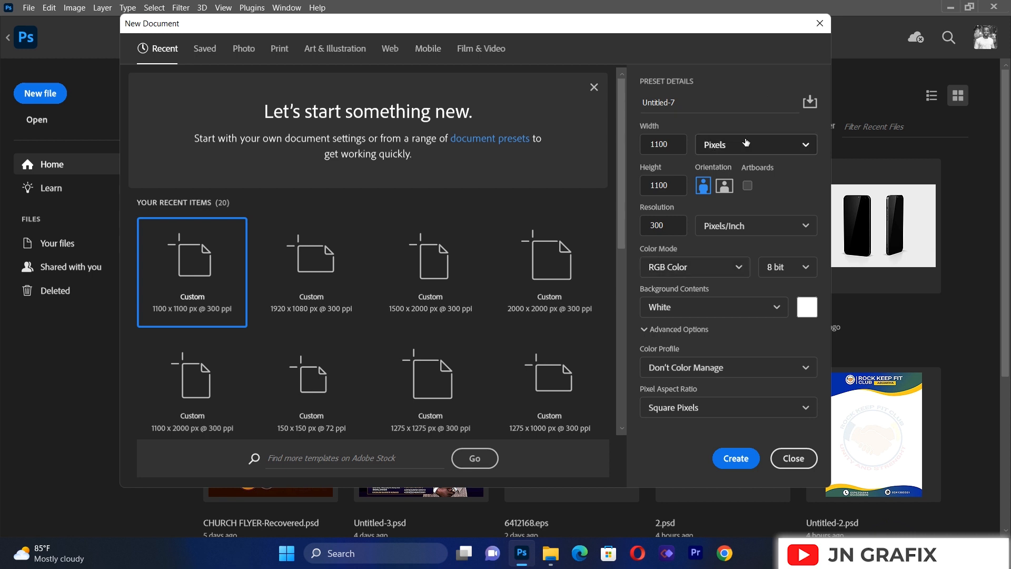
pyautogui.click(697, 99)
pyautogui.press('BackSpace')
pyautogui.press('BackSpace')
pyautogui.press('BackSpace')
pyautogui.press('BackSpace')
pyautogui.press('BackSpace')
pyautogui.press('BackSpace')
pyautogui.press('BackSpace')
pyautogui.press('BackSpace')
pyautogui.press('BackSpace')
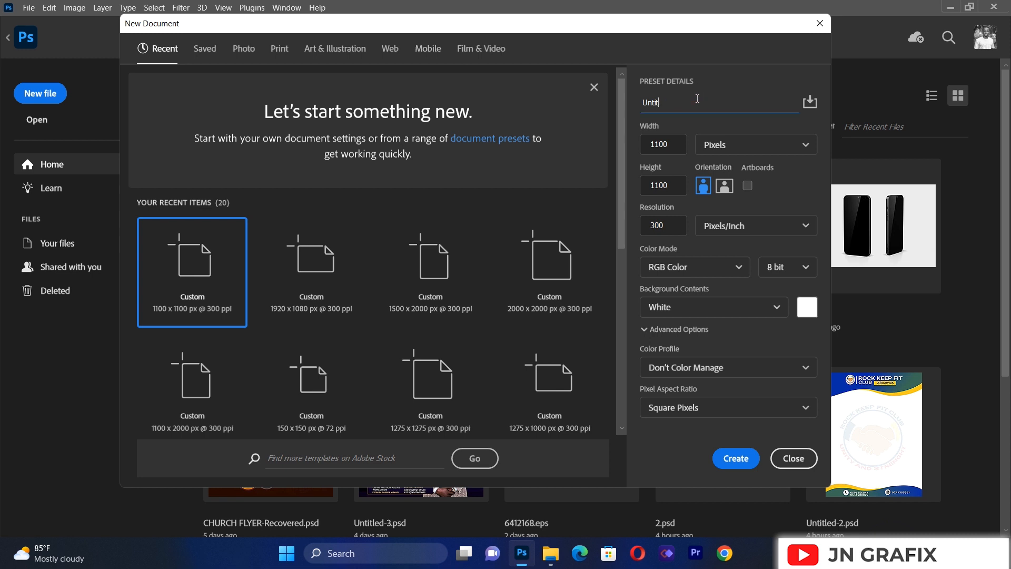
pyautogui.write('SOCIAL MEDIA')
pyautogui.click(738, 457)
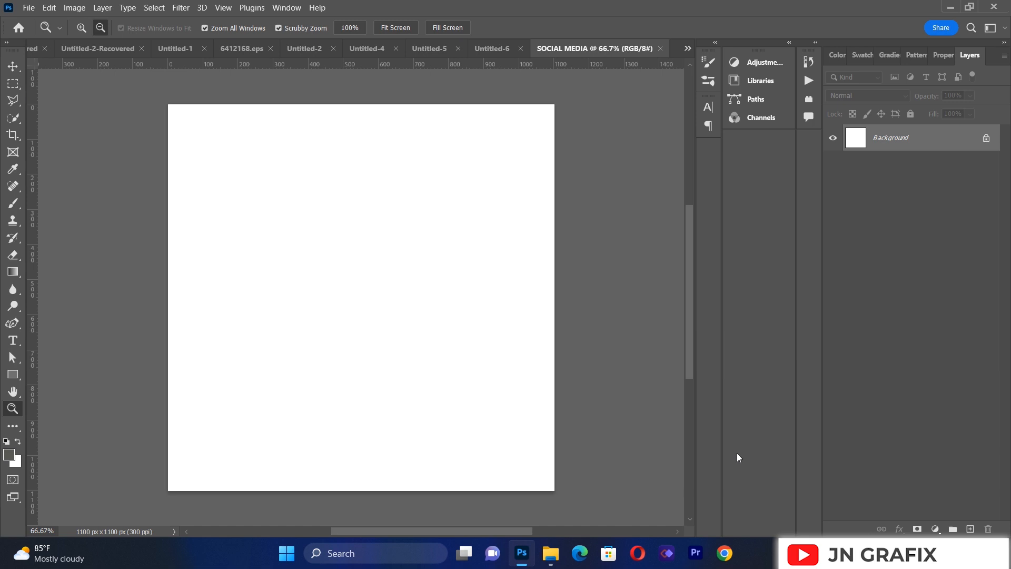
# Step: Add a cyan guide layout with one 20 px column, one 20 px row, 20 px gutters, 20 px margins and centered columns
pyautogui.click(226, 9)
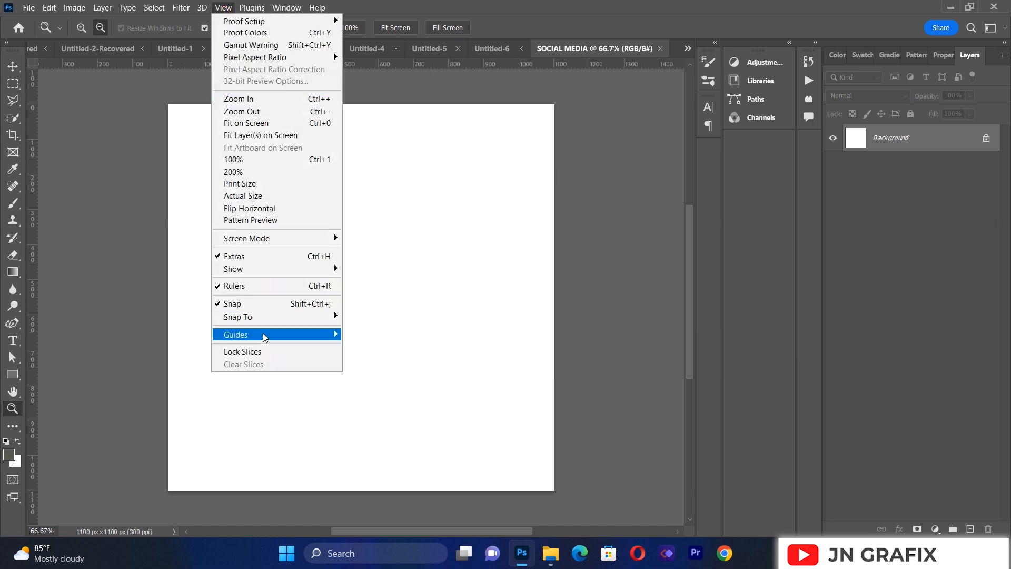
pyautogui.moveTo(273, 337)
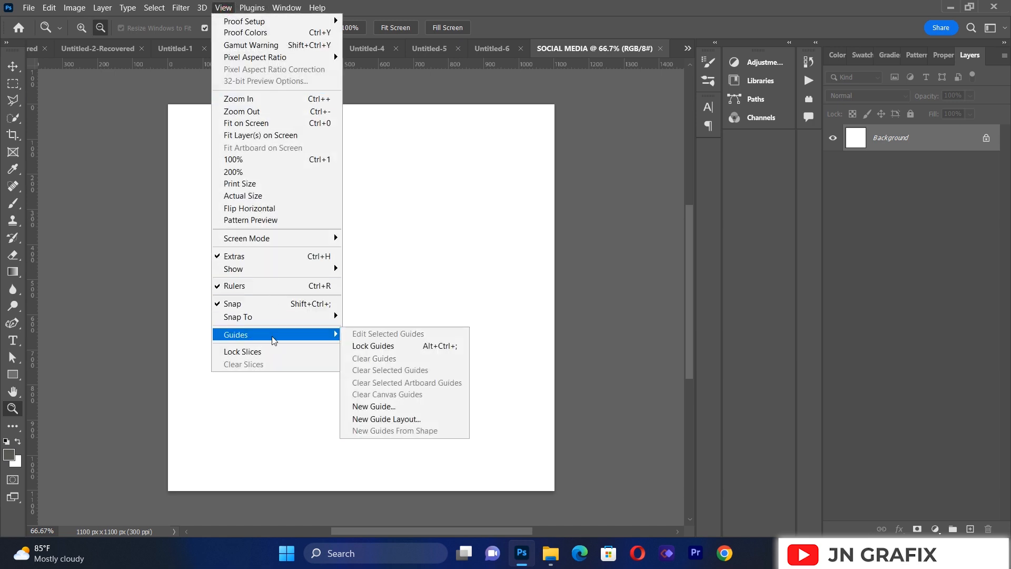
pyautogui.click(413, 420)
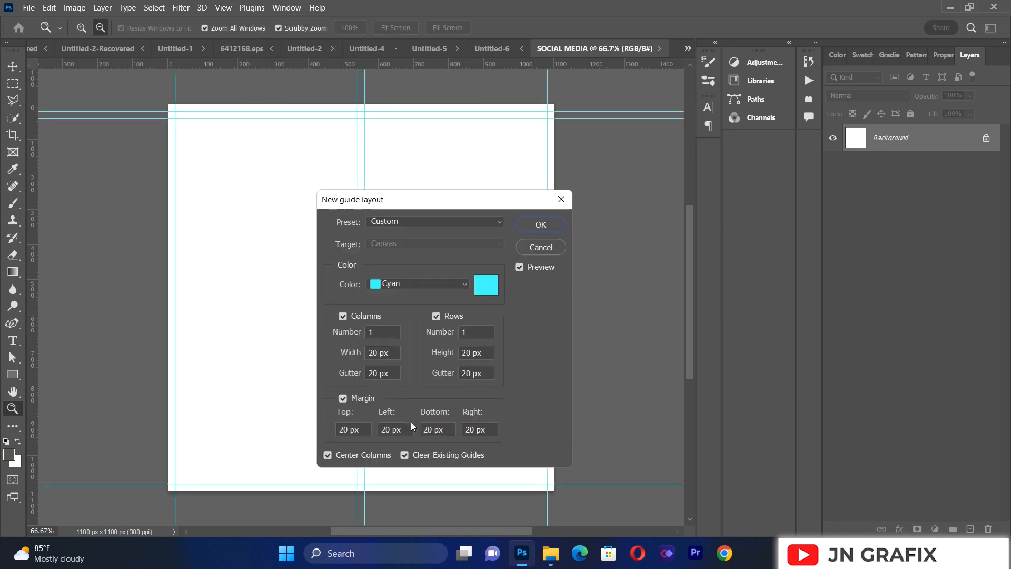
pyautogui.click(541, 225)
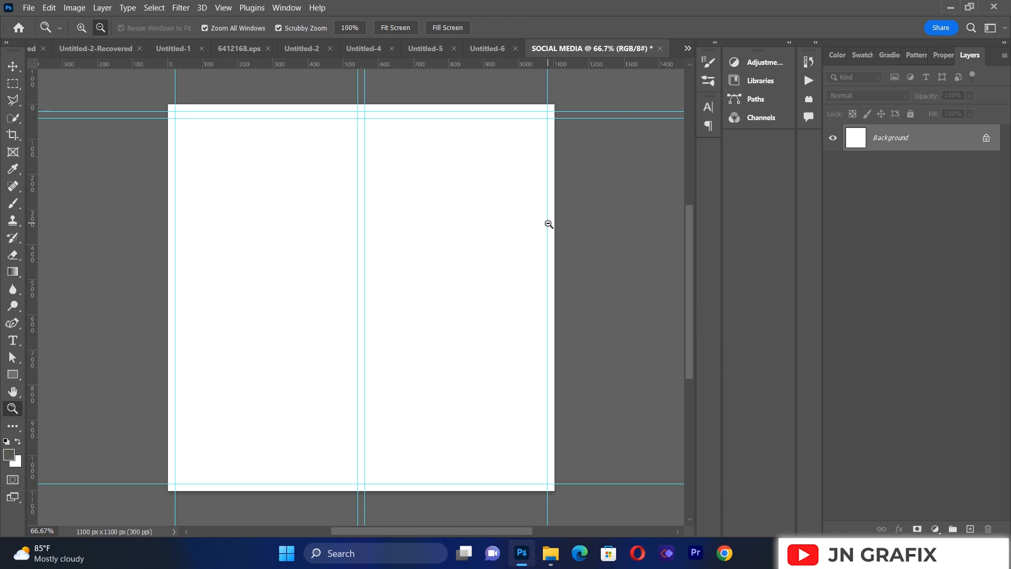
# Step: Set the foreground color to the pale pink #fae1f4
pyautogui.click(9, 454)
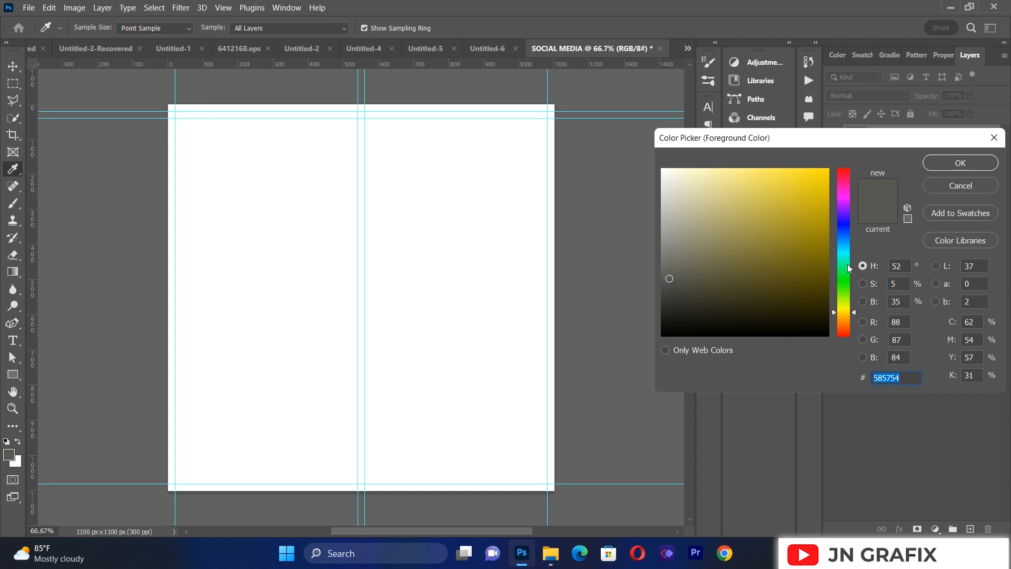
pyautogui.click(843, 190)
pyautogui.moveTo(778, 180); pyautogui.dragTo(679, 171)
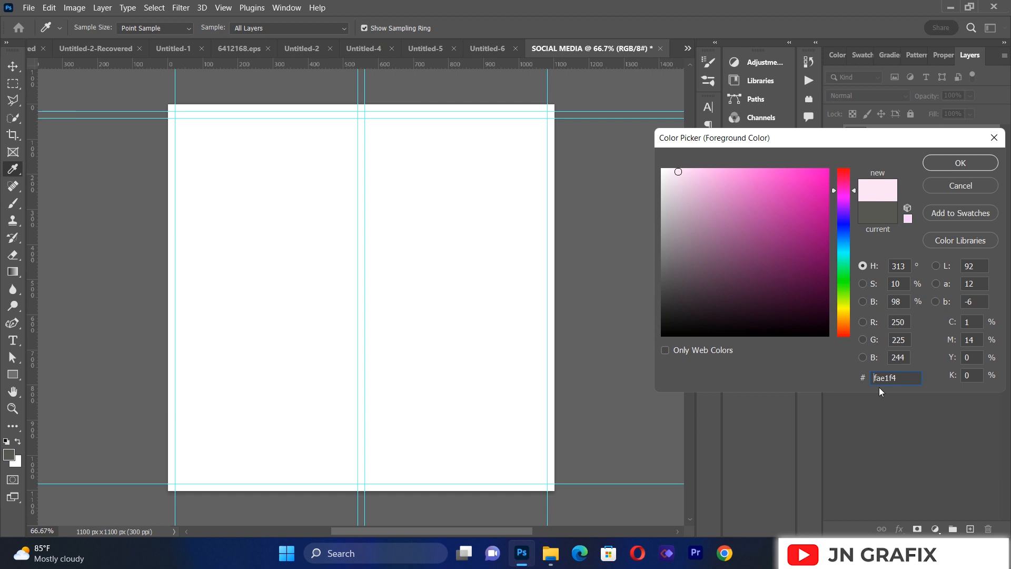
pyautogui.click(946, 163)
pyautogui.press('z')
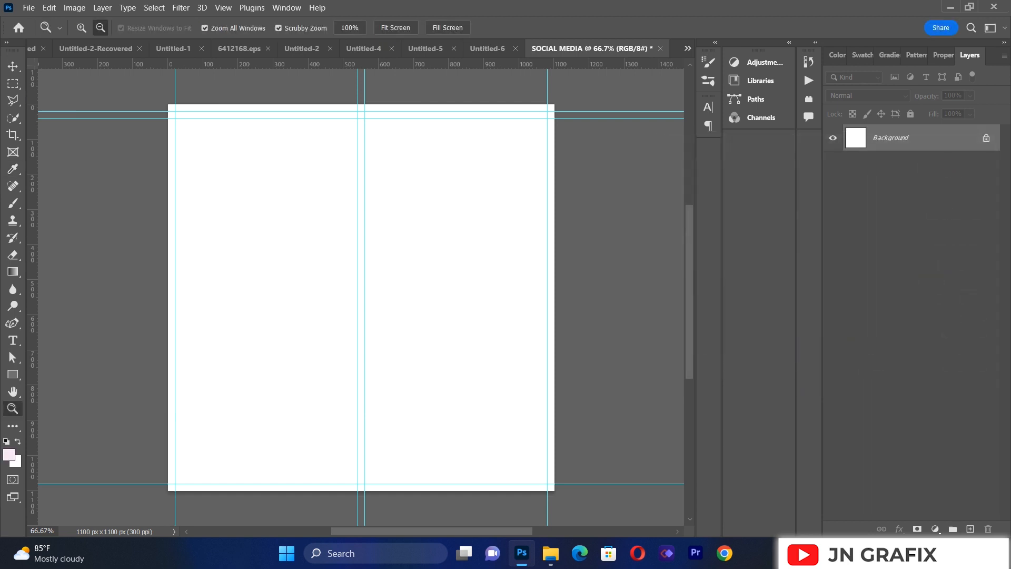
# Step: Add a Solid Color fill layer above the background in the very light pink #fcf4fa
pyautogui.click(936, 530)
pyautogui.click(959, 304)
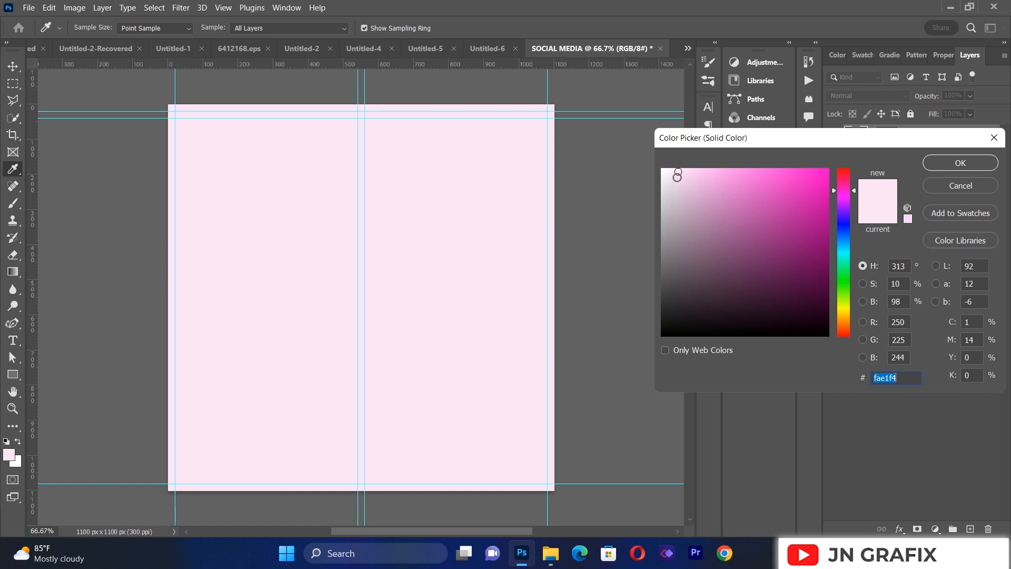
pyautogui.moveTo(678, 175); pyautogui.dragTo(667, 170)
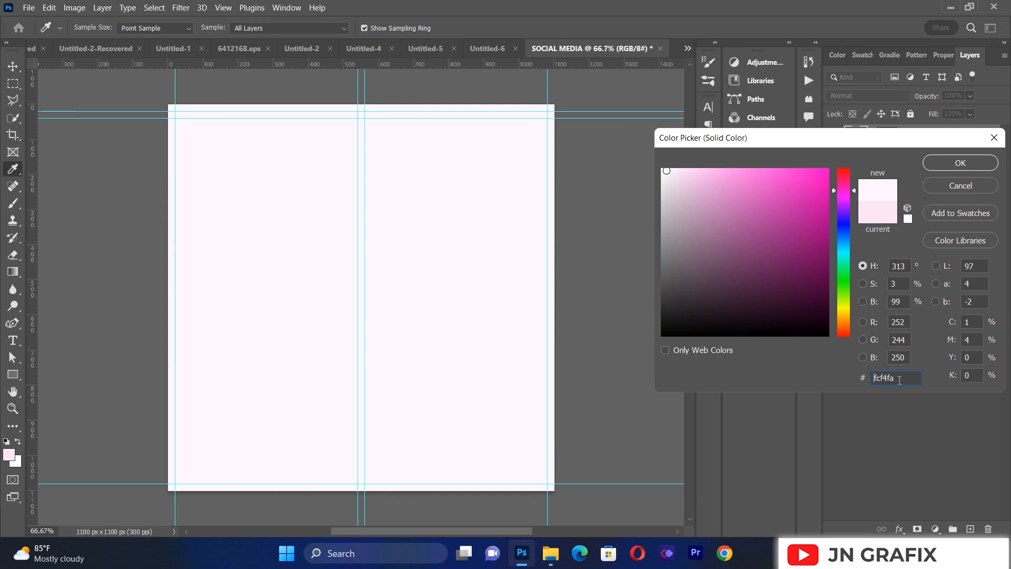
pyautogui.click(939, 163)
pyautogui.press('z')
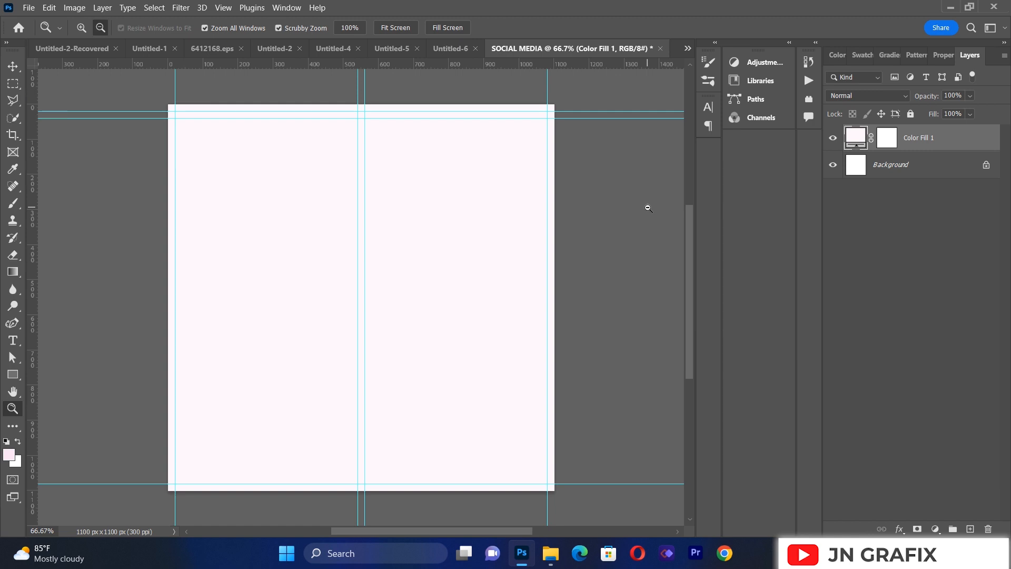
# Step: Place 33.jpg from the SOCIAL MEDIA FLYER folder on the Desktop as a linked image
pyautogui.click(29, 7)
pyautogui.click(72, 271)
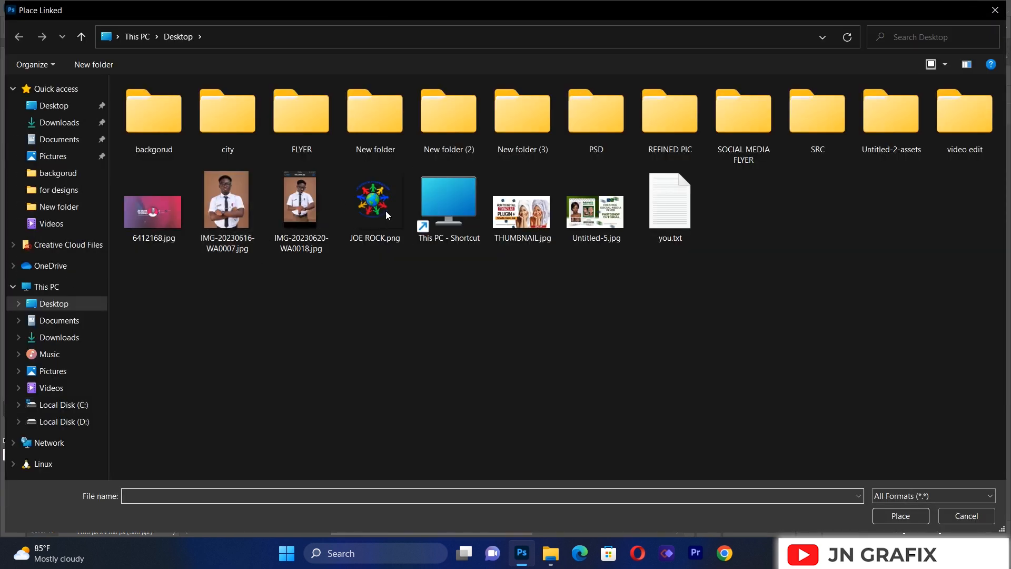
pyautogui.doubleClick(739, 134)
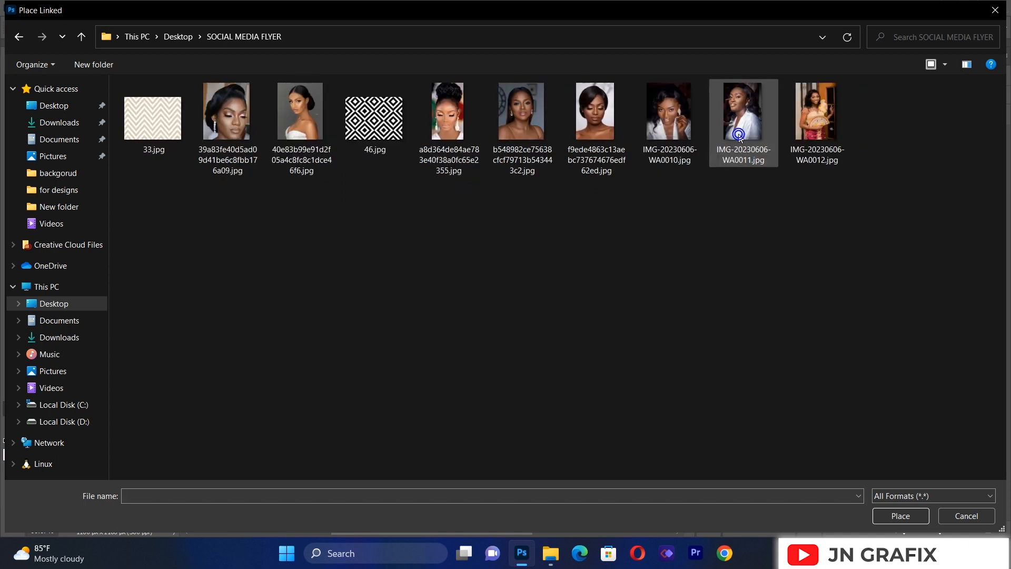
pyautogui.click(157, 128)
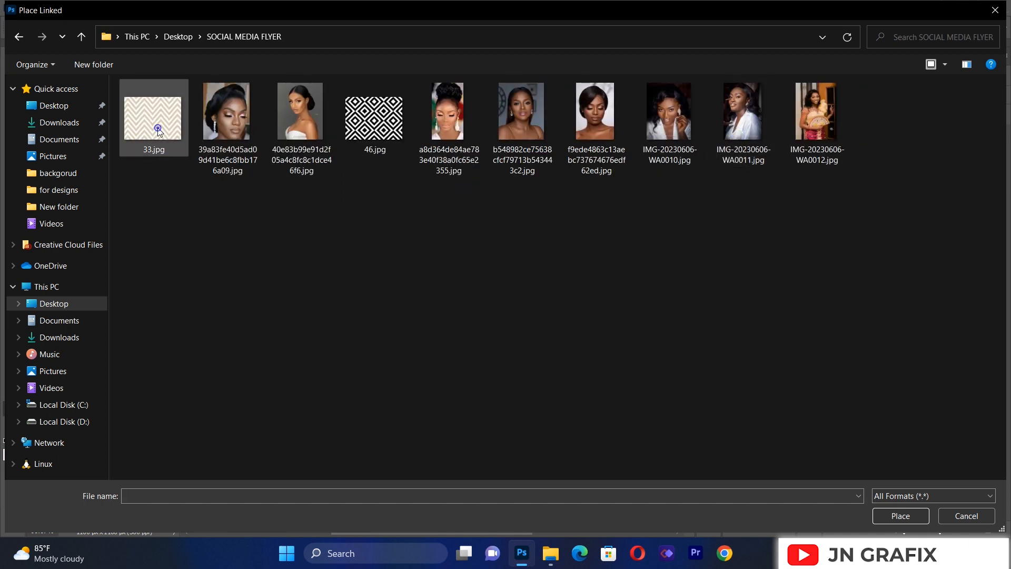
pyautogui.doubleClick(158, 128)
# Step: Align the chevron pattern with the canvas's upper edge and enlarge it until it covers the whole canvas
pyautogui.moveTo(363, 153); pyautogui.dragTo(363, 104)
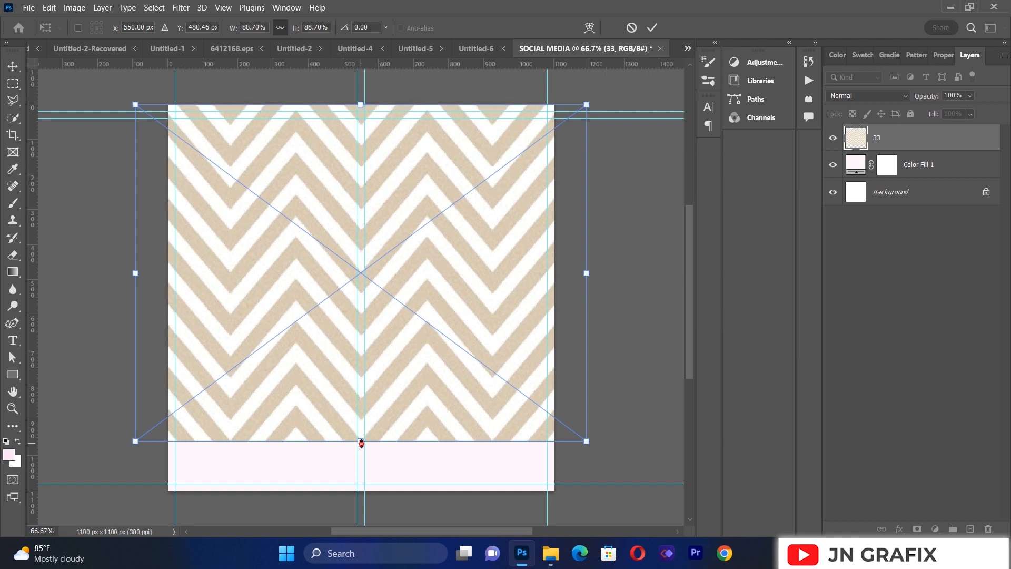
pyautogui.moveTo(361, 444); pyautogui.dragTo(361, 496)
pyautogui.click(12, 66)
# Step: Lower the opacity of the chevron pattern layer to 11%
pyautogui.click(362, 301)
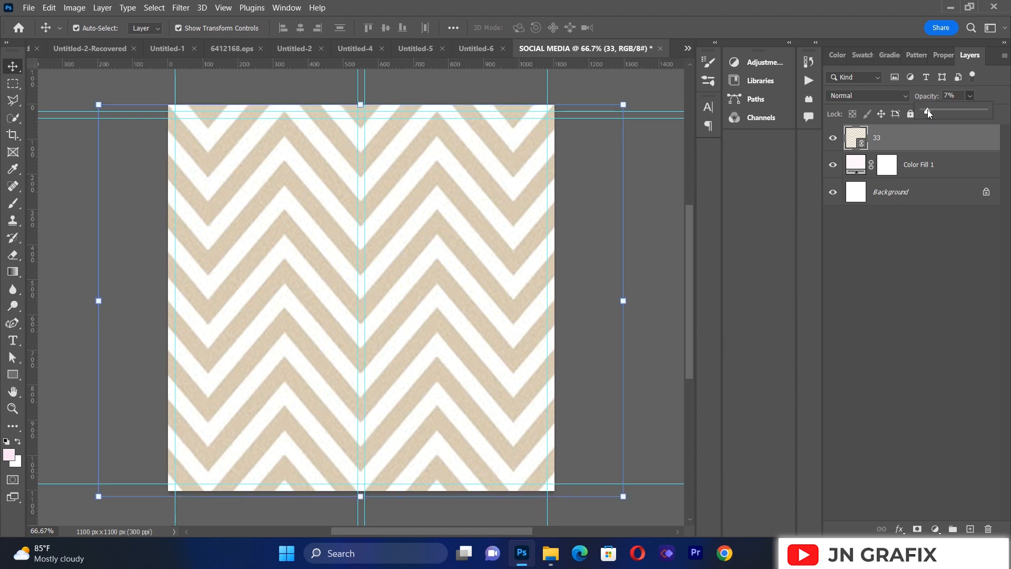
pyautogui.moveTo(927, 110); pyautogui.dragTo(930, 109)
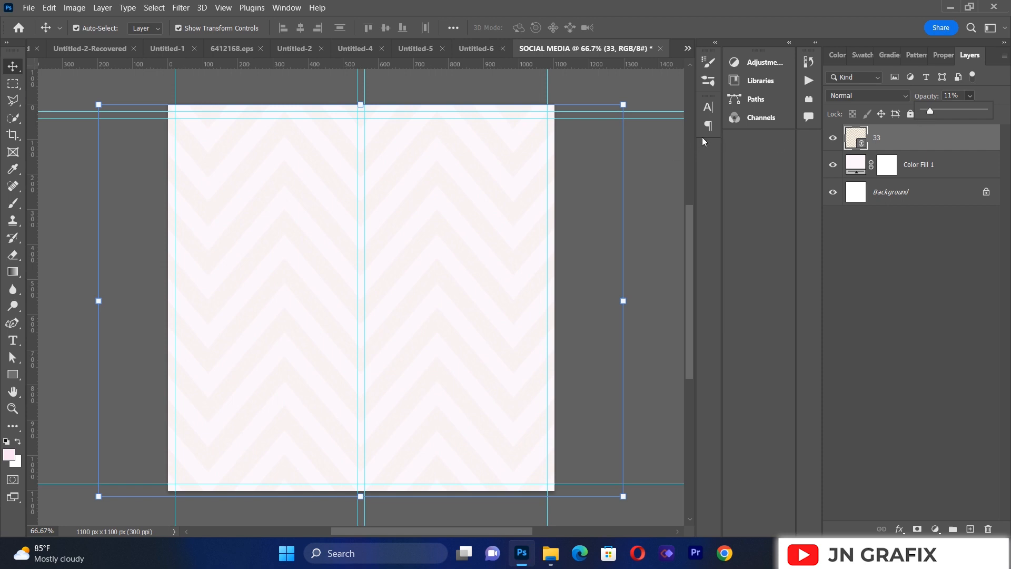
pyautogui.click(649, 207)
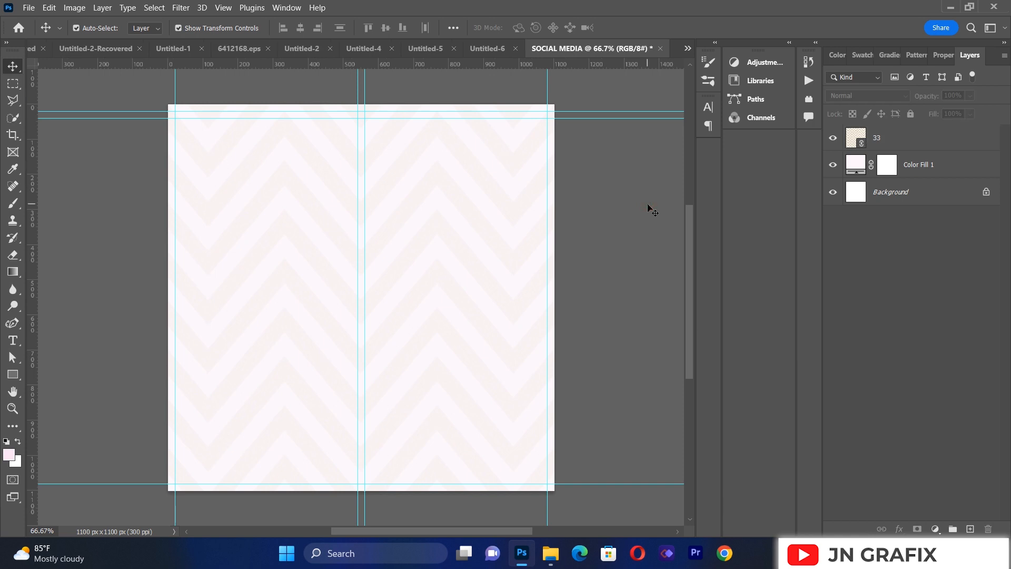
# Step: Place the diamond pattern 46.jpg as a linked image and move it up so it forms a band across the canvas's upper edge
pyautogui.click(28, 7)
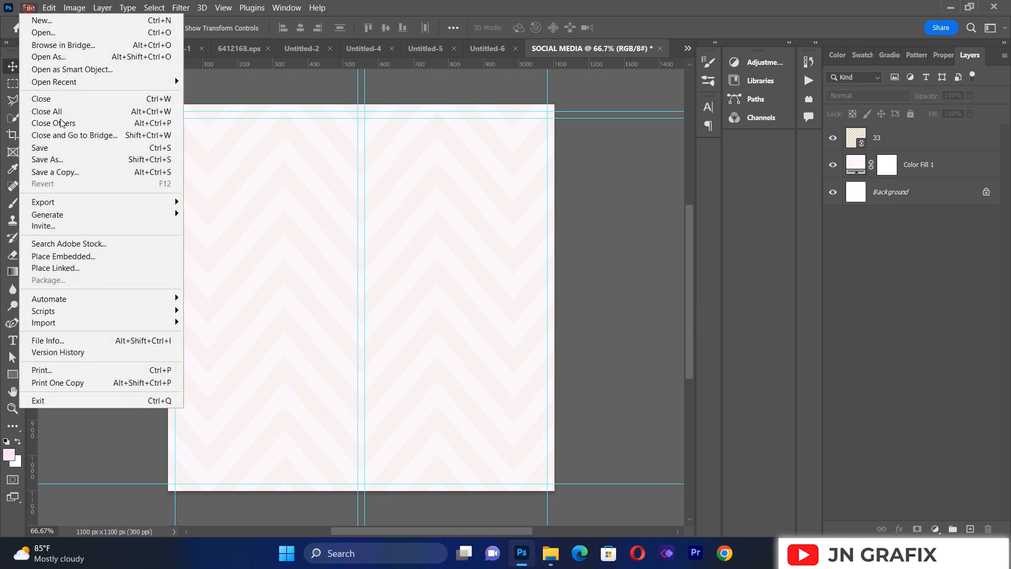
pyautogui.click(58, 273)
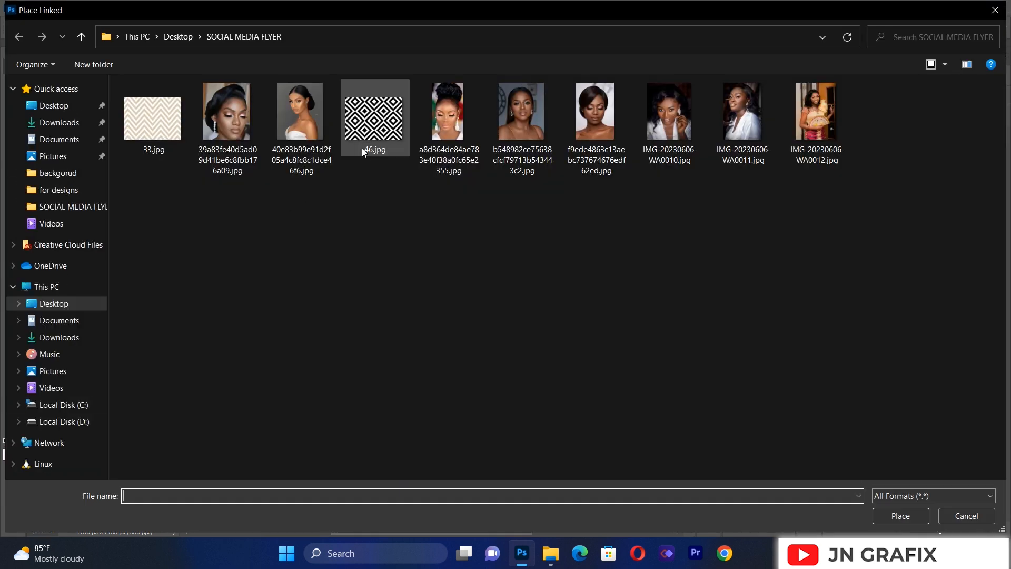
pyautogui.doubleClick(361, 147)
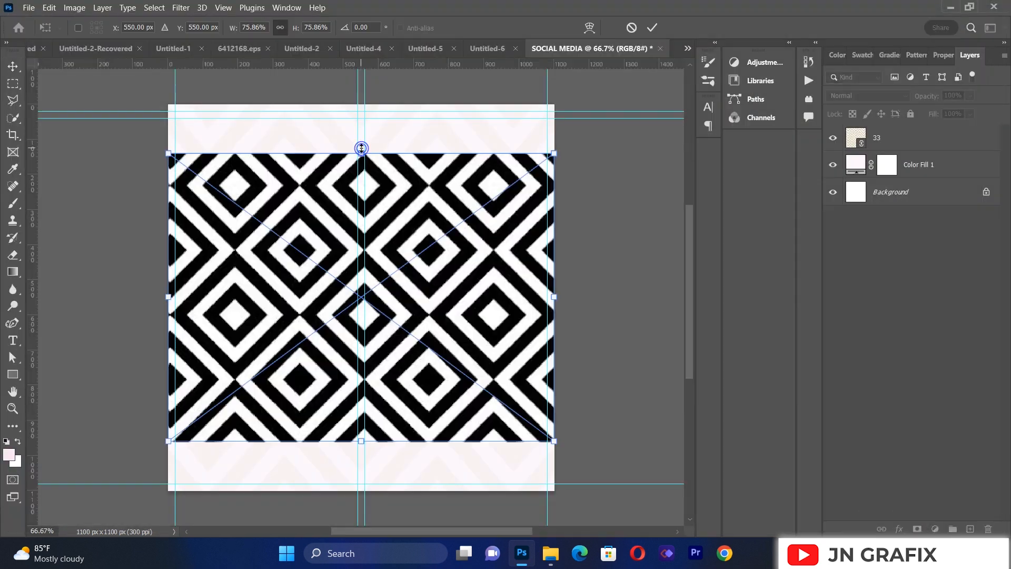
pyautogui.moveTo(415, 310); pyautogui.dragTo(408, 110)
pyautogui.moveTo(417, 192); pyautogui.dragTo(426, 145)
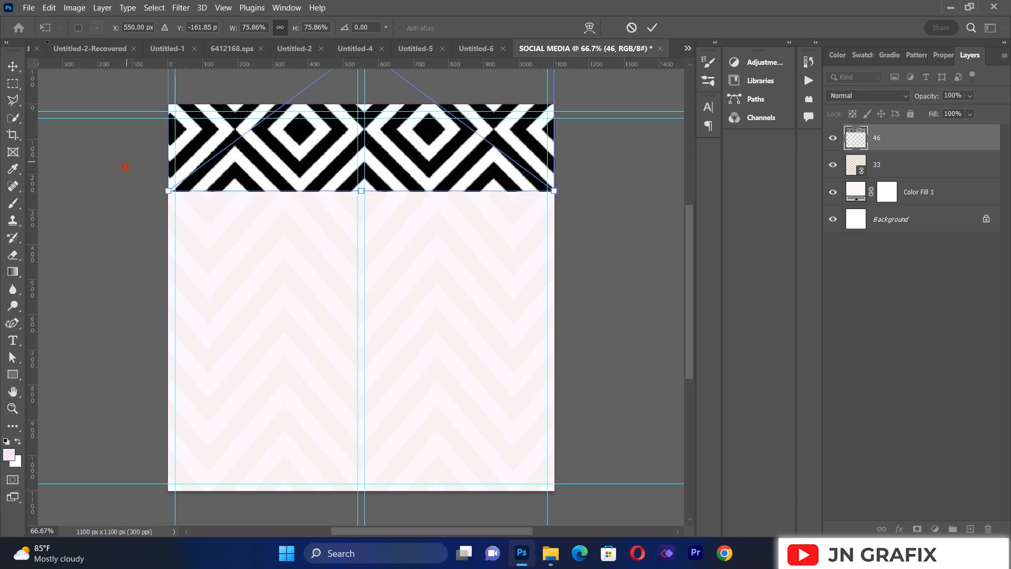
pyautogui.click(13, 68)
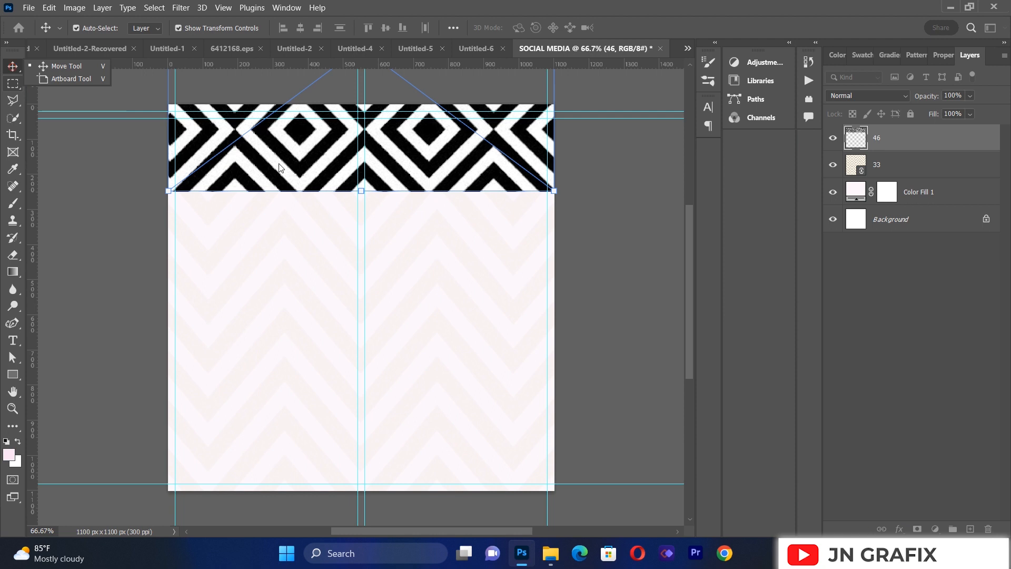
# Step: Duplicate the diamond pattern as a narrow band along the canvas's lower edge, and shift the original band slightly higher
pyautogui.hotkey('ctrl', 'j')
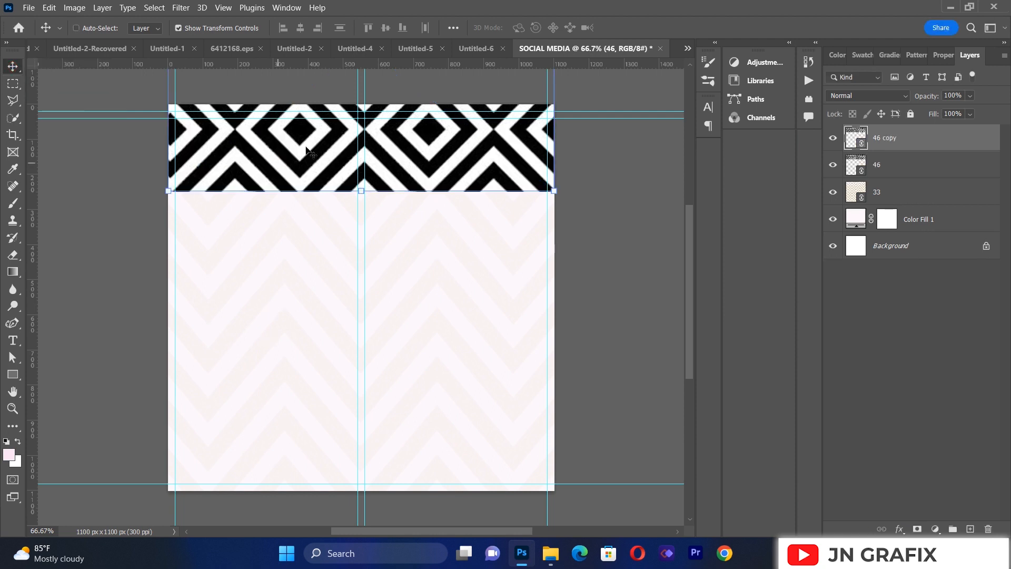
pyautogui.moveTo(331, 154); pyautogui.dragTo(339, 517)
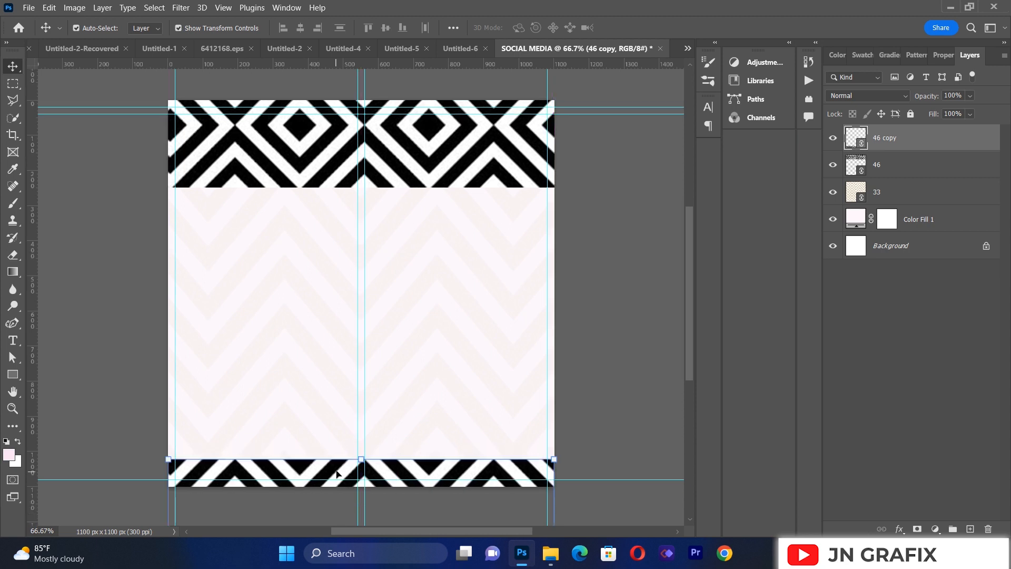
pyautogui.click(617, 329)
pyautogui.moveTo(421, 149); pyautogui.dragTo(422, 119)
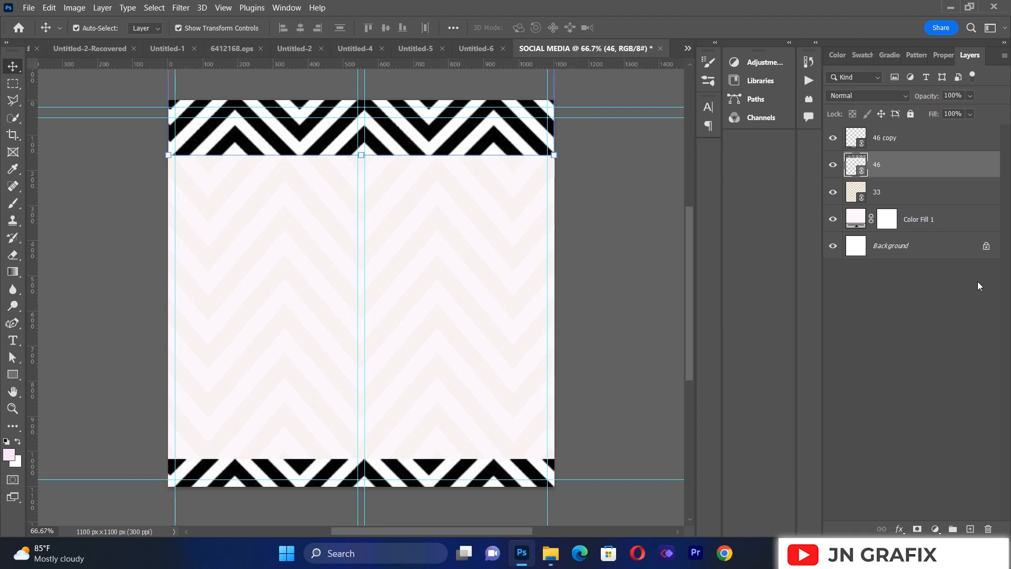
# Step: Set the opacity of the upper diamond pattern band to 23%
pyautogui.click(970, 96)
pyautogui.moveTo(937, 109); pyautogui.dragTo(936, 109)
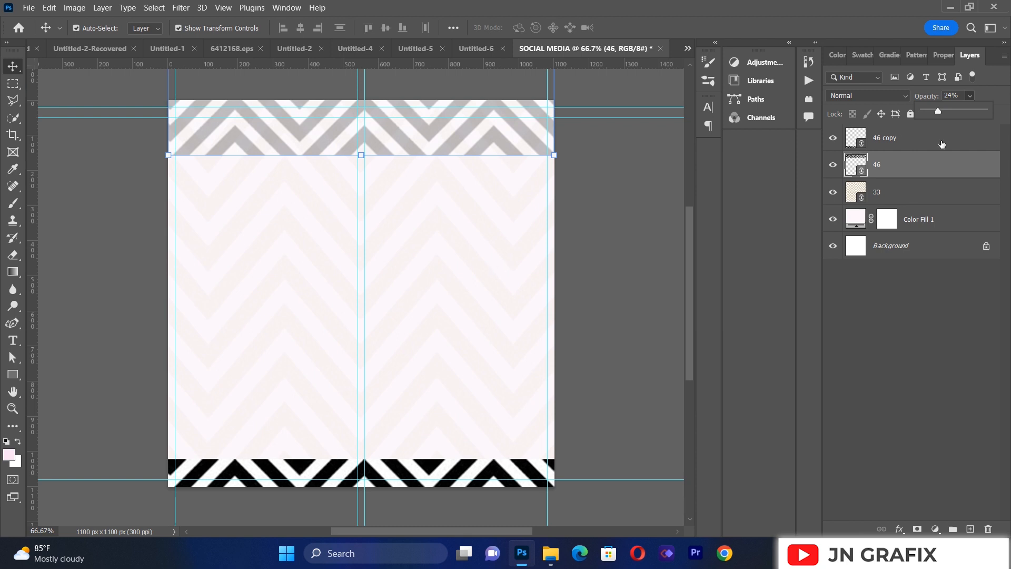
pyautogui.click(953, 95)
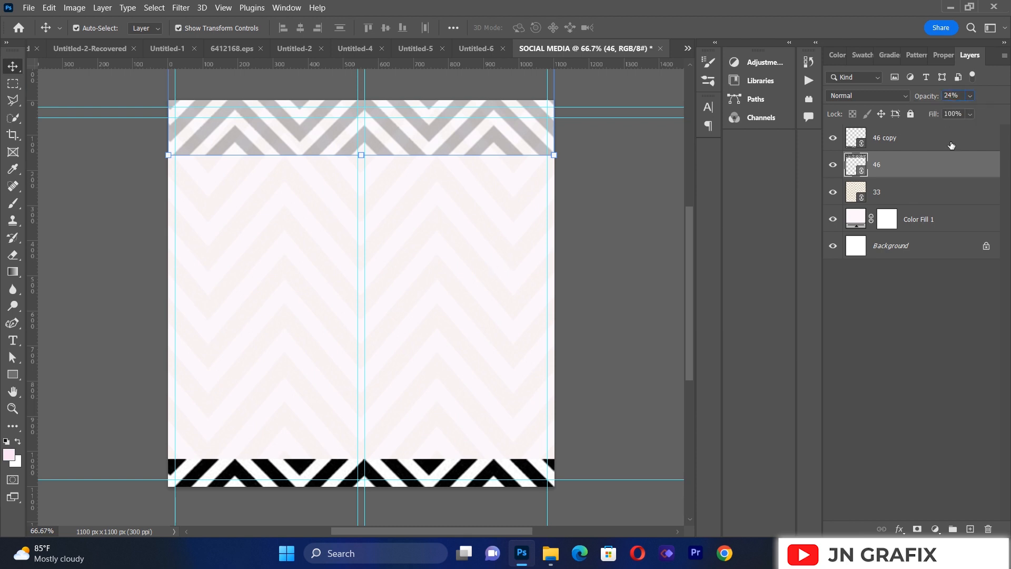
pyautogui.write('23')
pyautogui.press('Return')
pyautogui.click(87, 249)
# Step: Set the opacity of the lower diamond pattern band to 23%
pyautogui.click(256, 469)
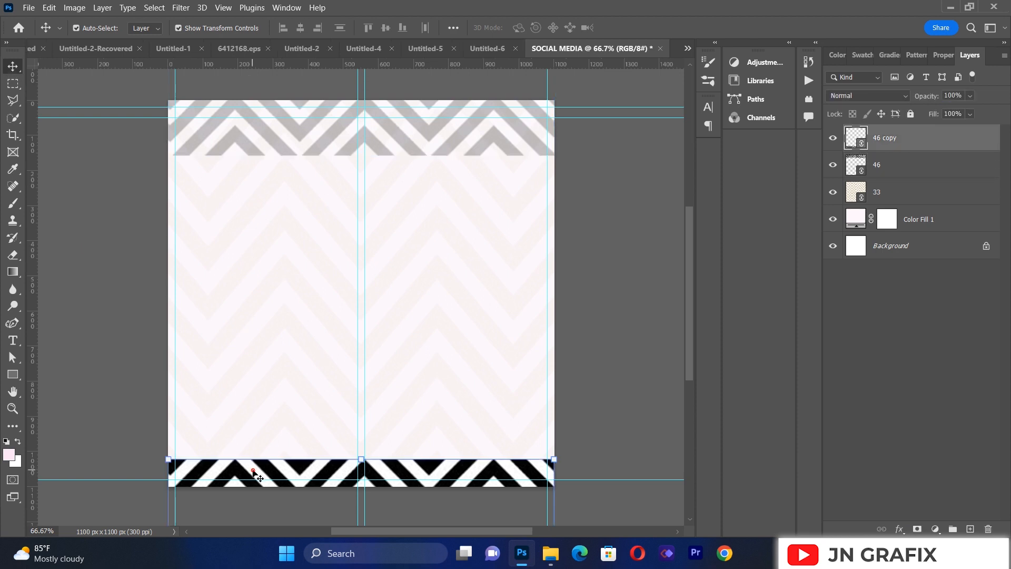
pyautogui.click(971, 96)
pyautogui.moveTo(950, 110); pyautogui.dragTo(937, 110)
pyautogui.click(952, 95)
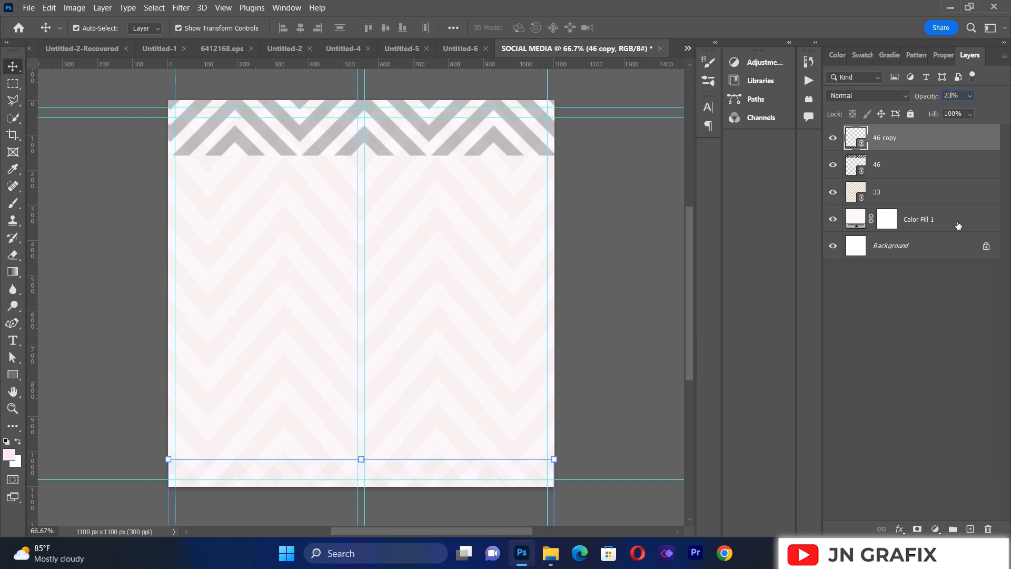
pyautogui.click(70, 237)
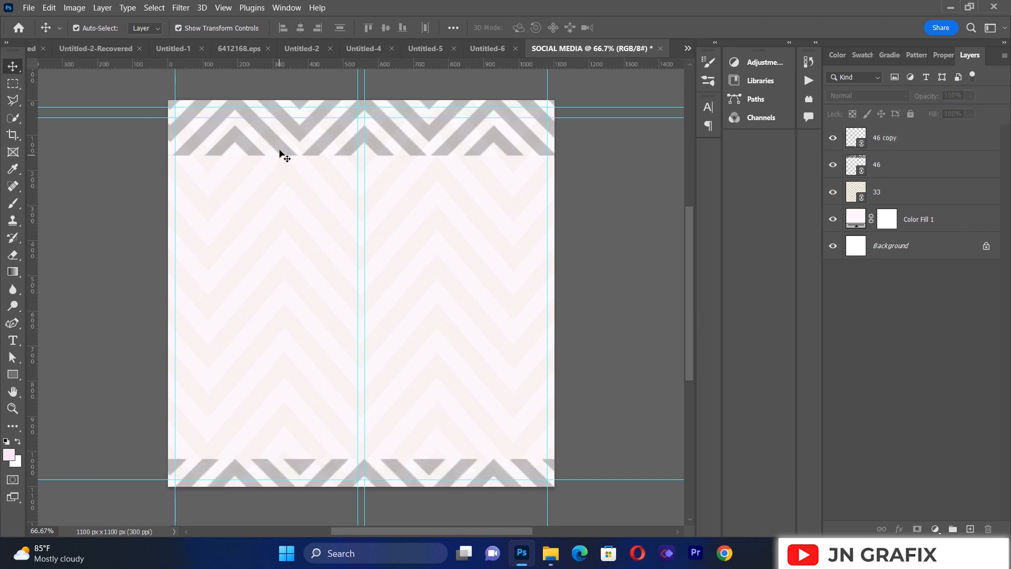
# Step: Nudge the upper diamond pattern band slightly higher on the canvas
pyautogui.moveTo(280, 151); pyautogui.dragTo(280, 149)
pyautogui.click(618, 225)
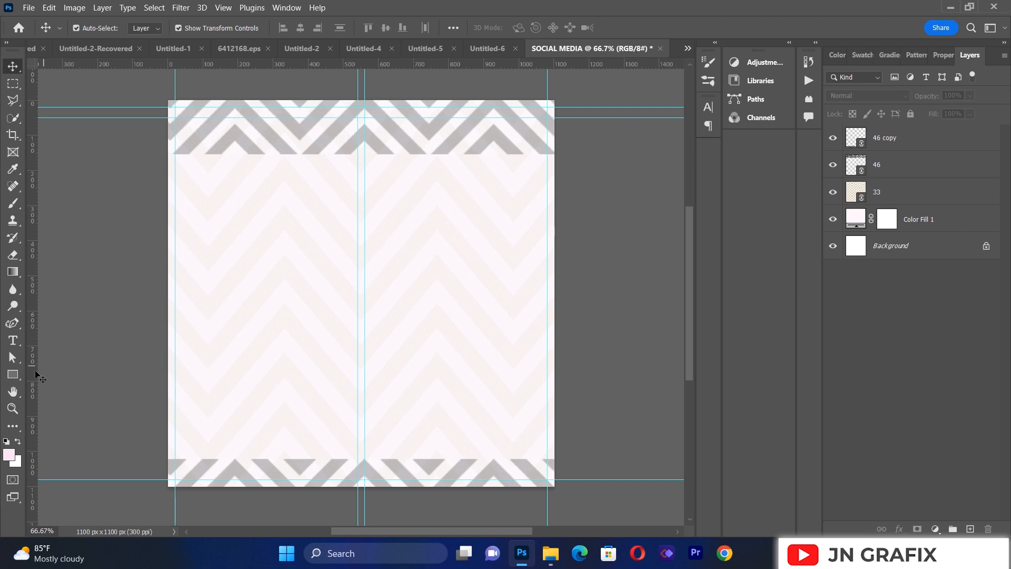
# Step: Draw a light pink rectangle of about 420 x 595 px in the left half of the canvas between the pattern bands
pyautogui.click(14, 375)
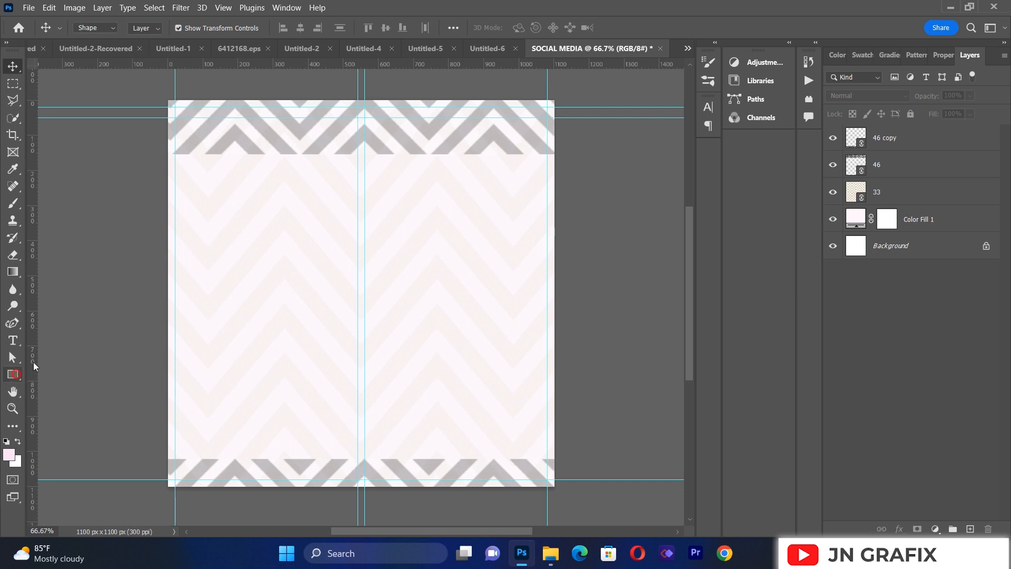
pyautogui.click(188, 179)
pyautogui.moveTo(188, 179); pyautogui.dragTo(335, 388)
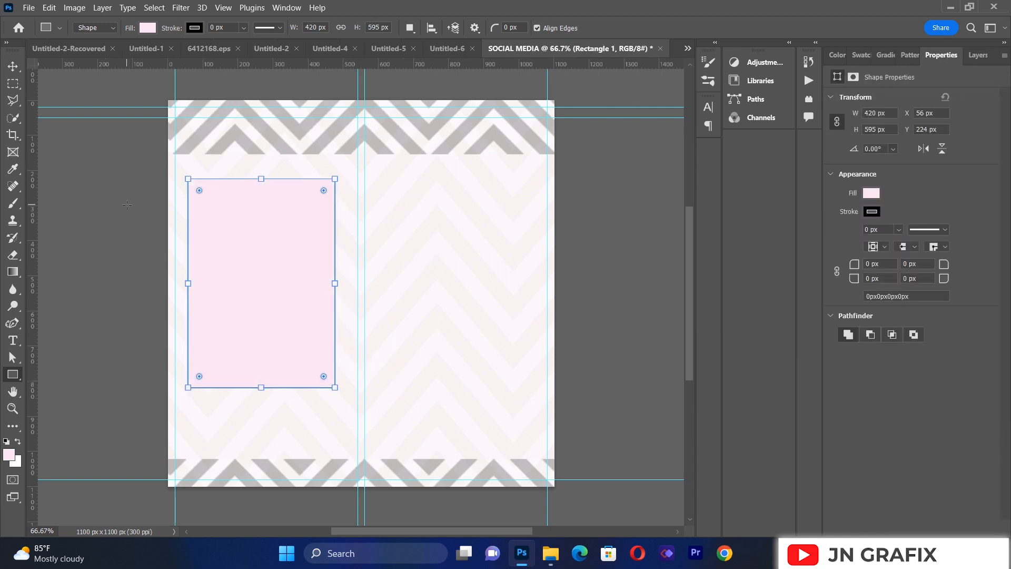
# Step: Nudge the pink rectangle to the right until its X position is 71 px
pyautogui.click(13, 66)
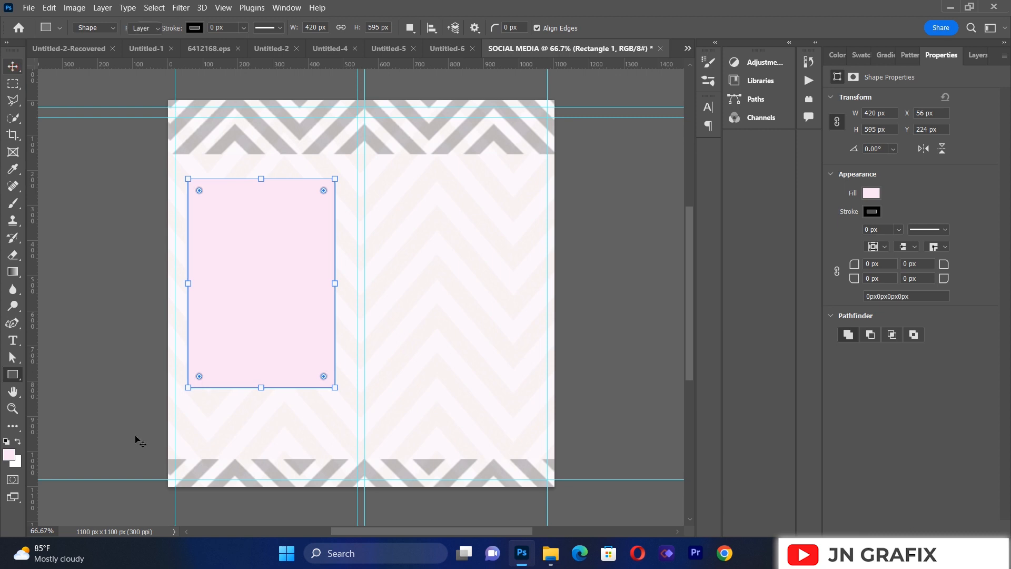
pyautogui.press('Right')
pyautogui.press('Right')
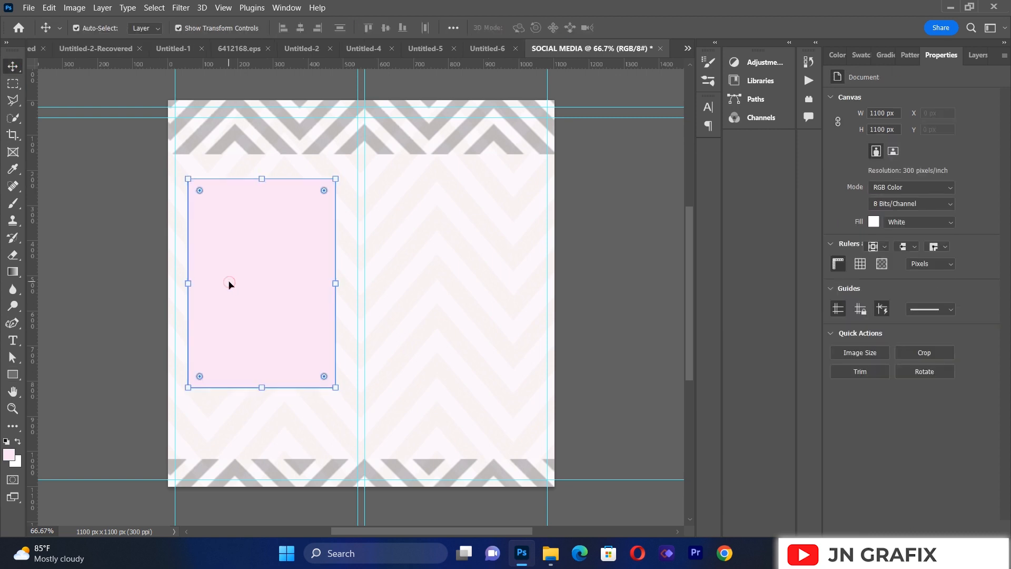
pyautogui.press('Right')
pyautogui.press('Right')
pyautogui.press('Right')
pyautogui.press('Right')
pyautogui.press('Right')
pyautogui.press('Right')
pyautogui.press('Right')
pyautogui.press('Right')
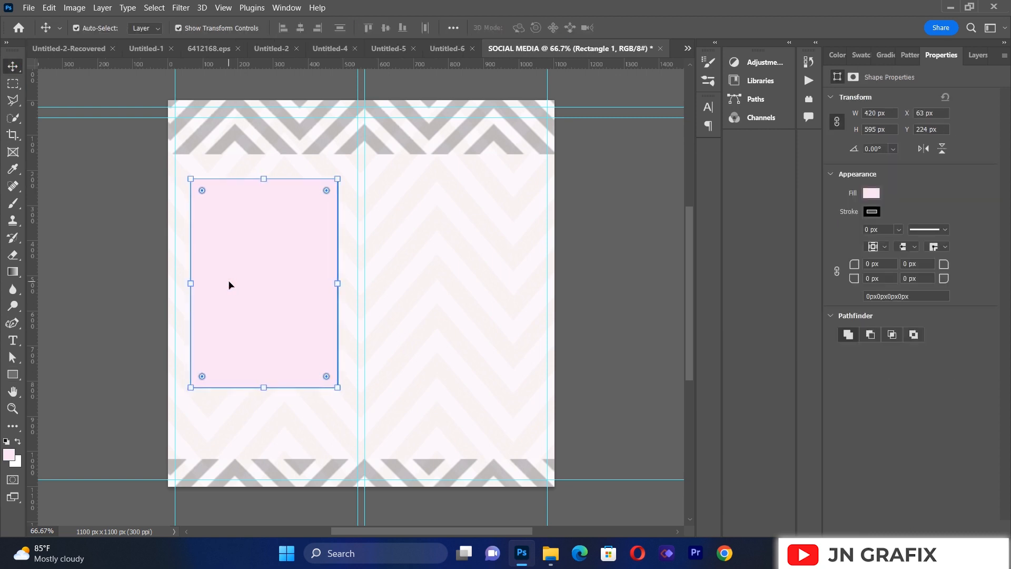
pyautogui.press('Right')
pyautogui.press('Right')
pyautogui.press('Right')
pyautogui.press('Right')
pyautogui.press('Right')
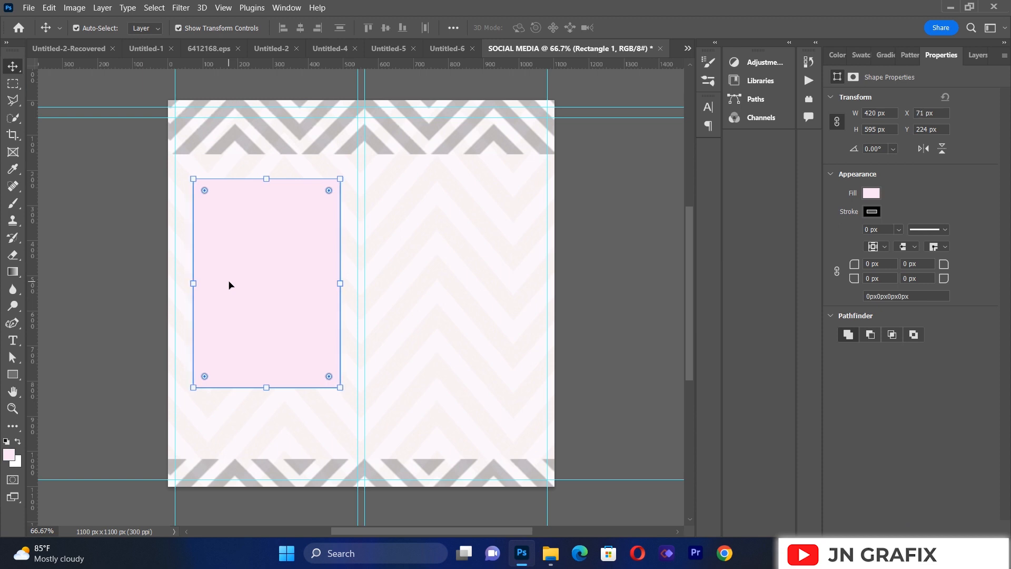
pyautogui.click(97, 222)
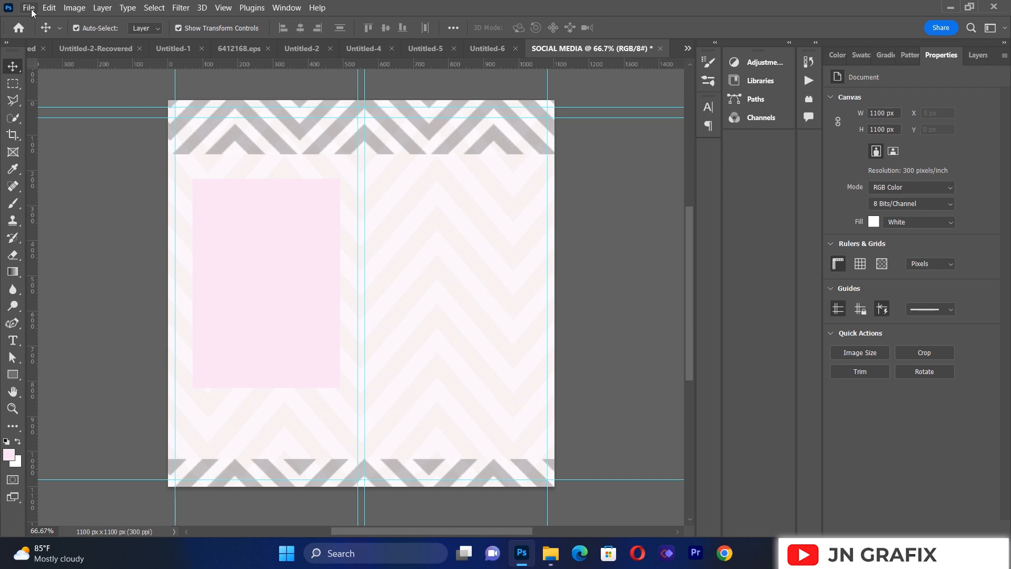
# Step: Place the portrait f9ede4863c13aebc737674676edf62ed.jpg as a linked image and clip it to the pink rectangle
pyautogui.click(32, 10)
pyautogui.click(62, 265)
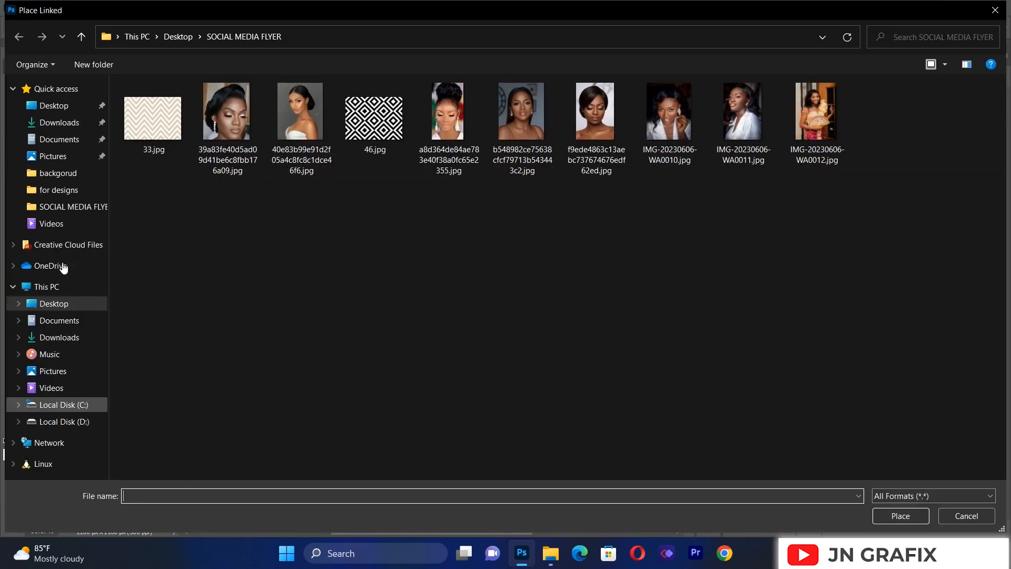
pyautogui.doubleClick(594, 126)
pyautogui.moveTo(372, 214); pyautogui.dragTo(353, 213)
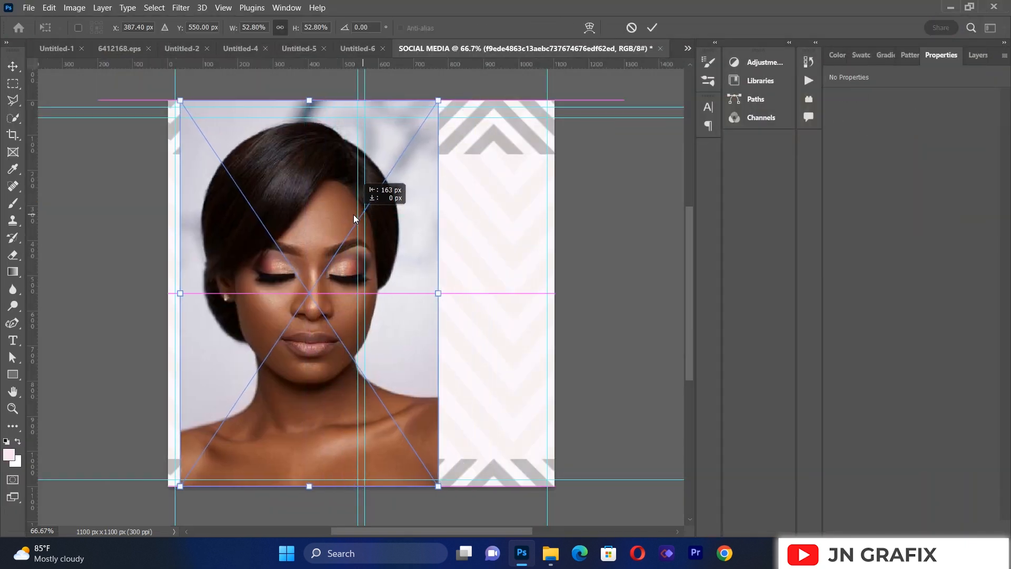
pyautogui.click(974, 57)
pyautogui.press('Return')
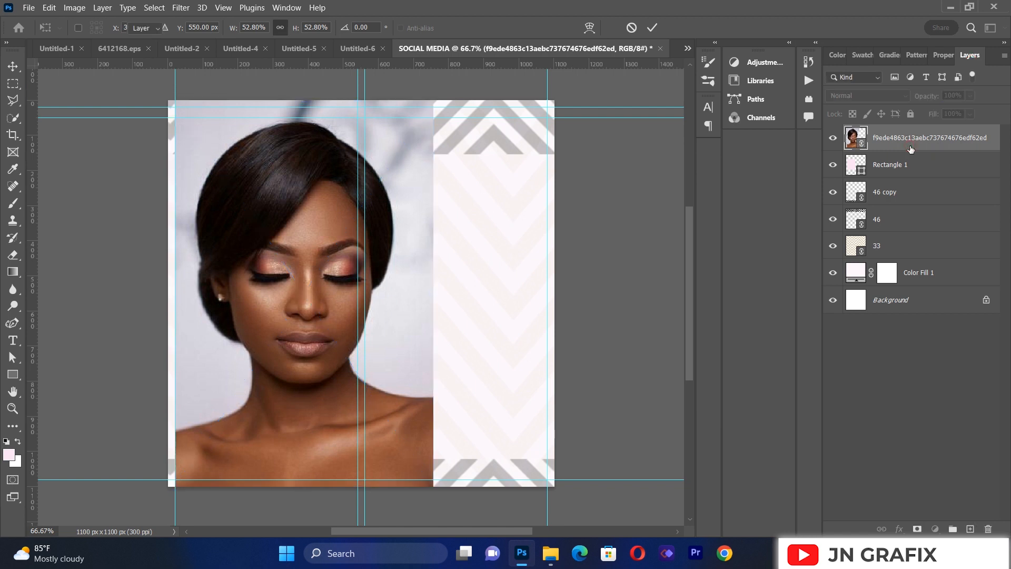
pyautogui.rightClick(904, 145)
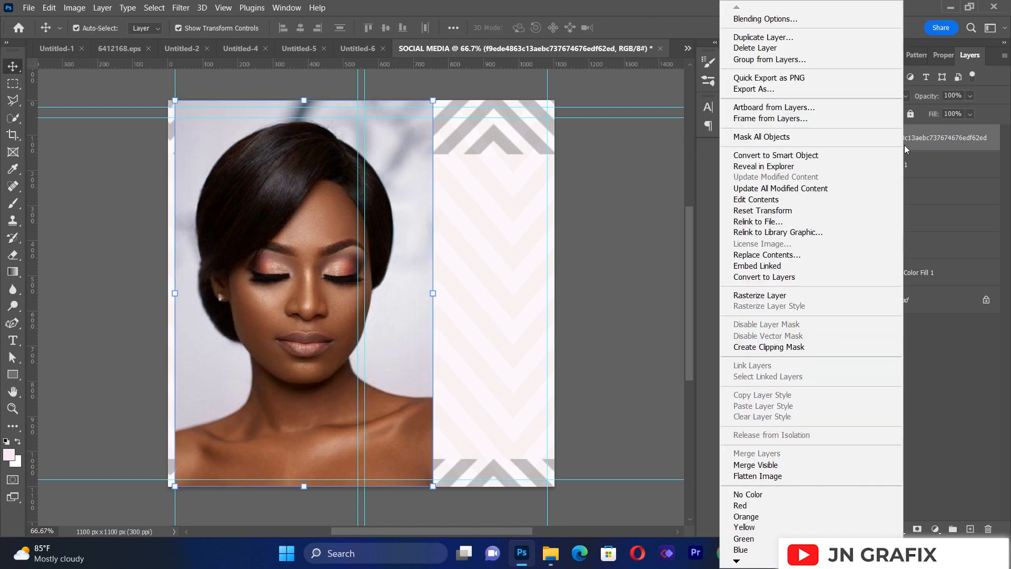
pyautogui.click(784, 347)
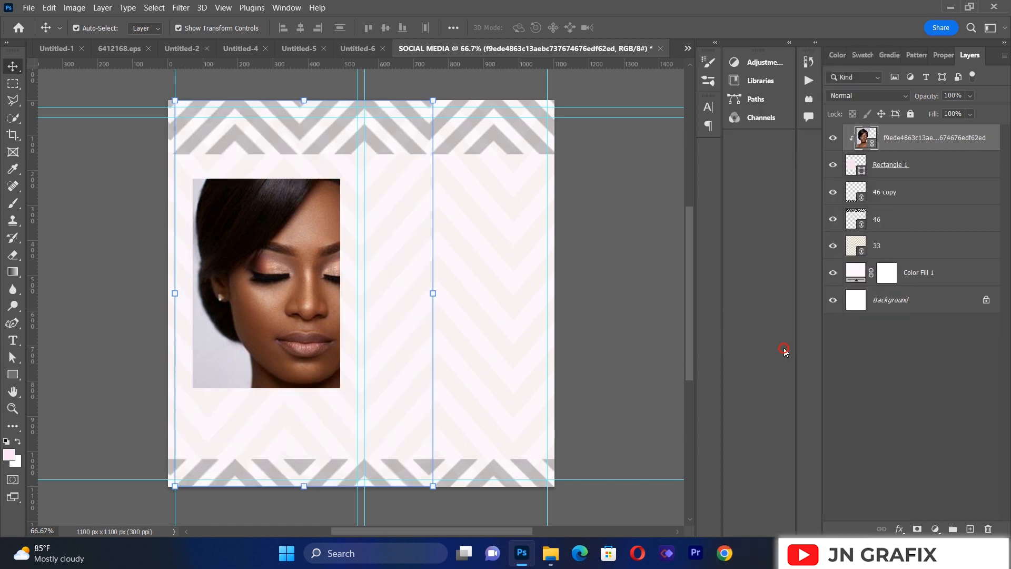
# Step: Scale the clipped portrait to about 31% and position it so the head and shoulders fill the rectangle
pyautogui.moveTo(293, 327); pyautogui.dragTo(265, 332)
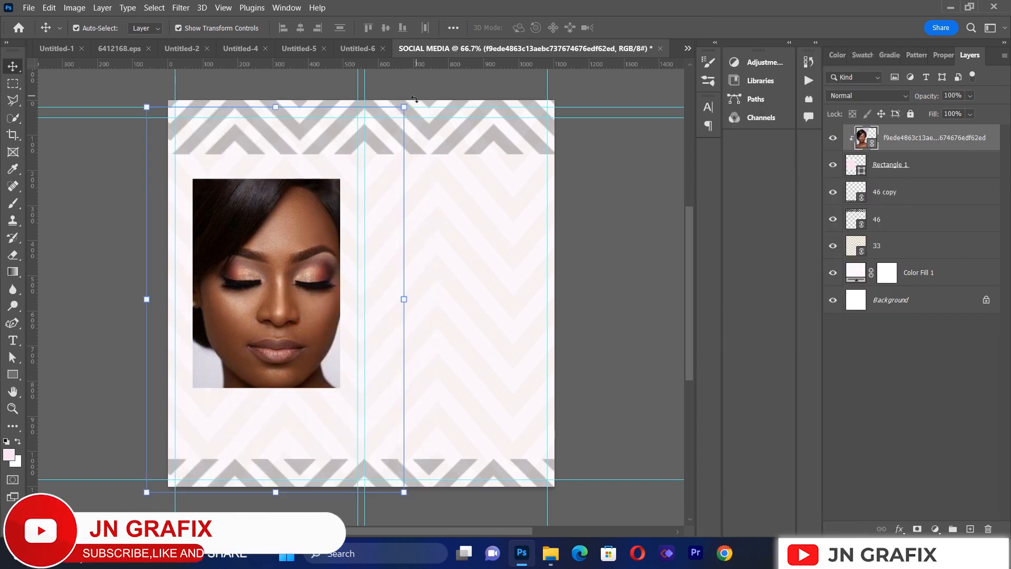
pyautogui.moveTo(408, 102); pyautogui.dragTo(318, 277)
pyautogui.moveTo(236, 337); pyautogui.dragTo(289, 232)
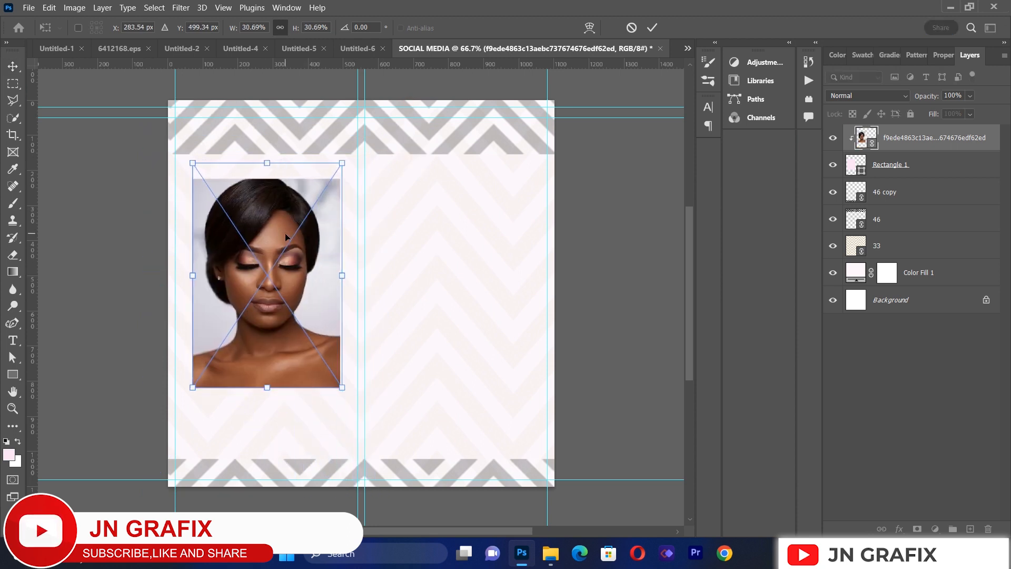
pyautogui.press('Return')
pyautogui.click(78, 252)
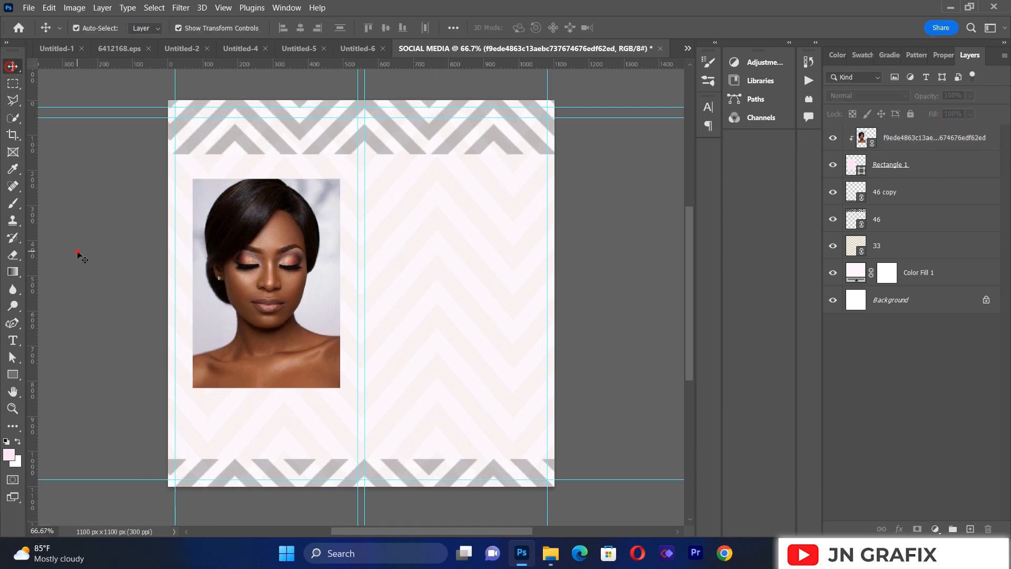
pyautogui.click(257, 305)
pyautogui.press('Up')
pyautogui.press('Up')
pyautogui.press('Up')
pyautogui.click(130, 320)
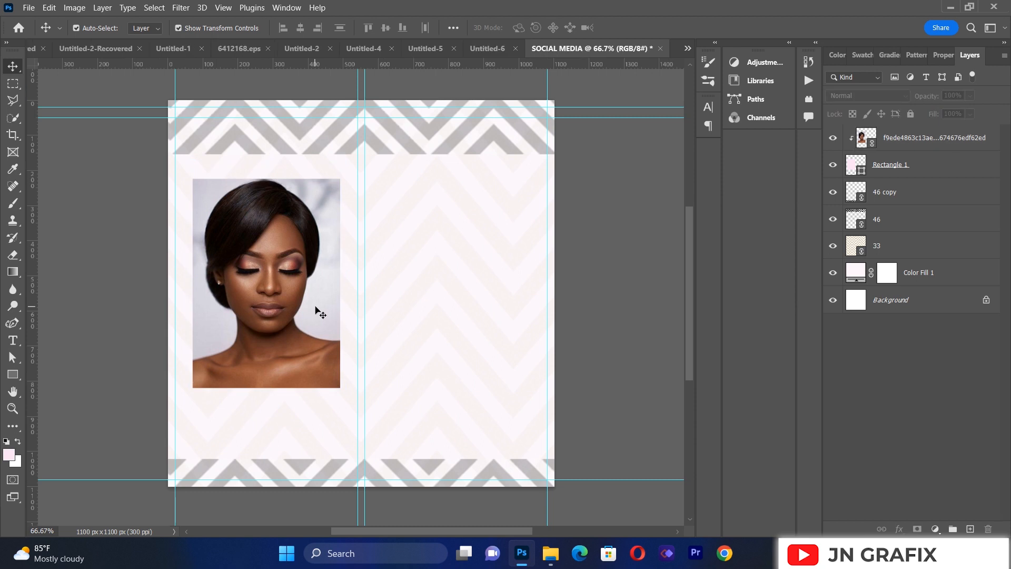
# Step: Draw a second rectangle of about 428 x 398 px in the right half of the canvas, beside the portrait
pyautogui.click(12, 374)
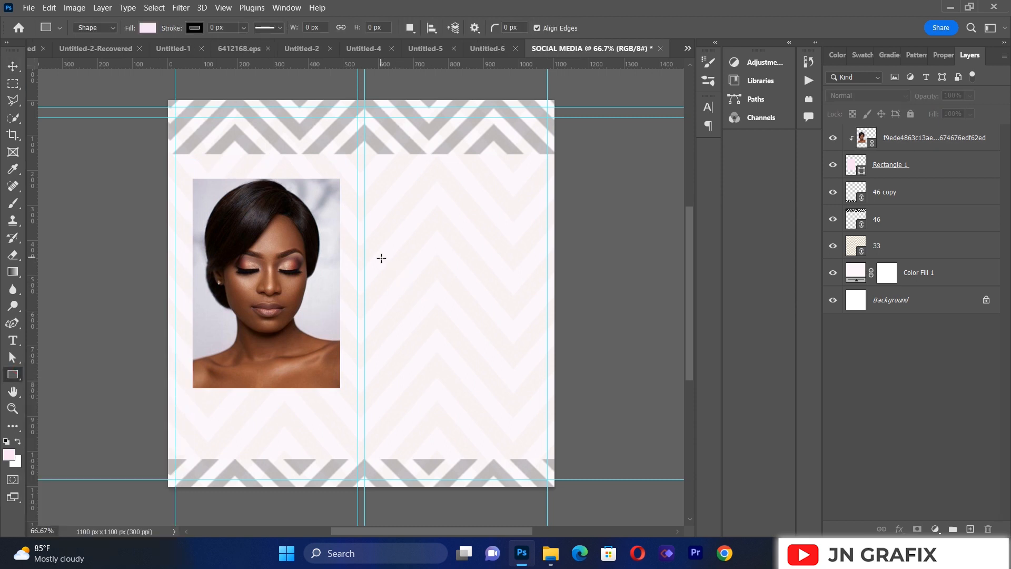
pyautogui.moveTo(377, 255); pyautogui.dragTo(527, 394)
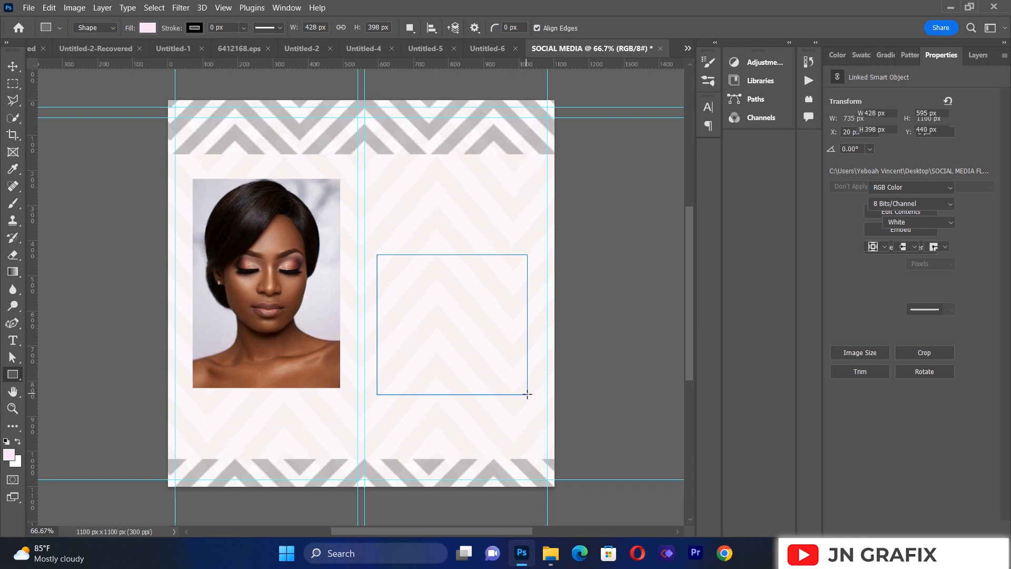
pyautogui.press('v')
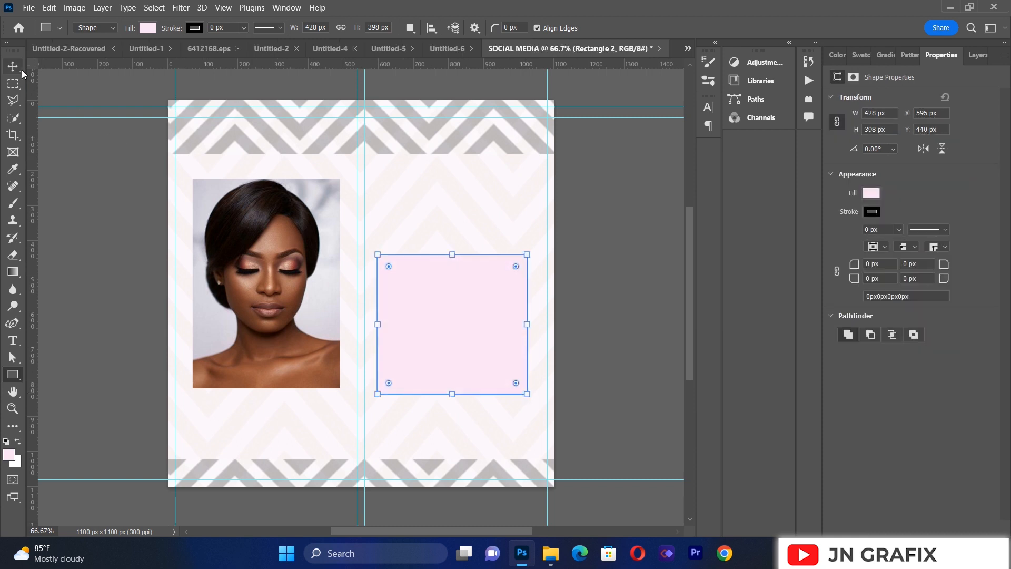
# Step: Move the second rectangle to about X 602 px, Y 421 px and enlarge it slightly around its centre
pyautogui.moveTo(472, 338); pyautogui.dragTo(470, 327)
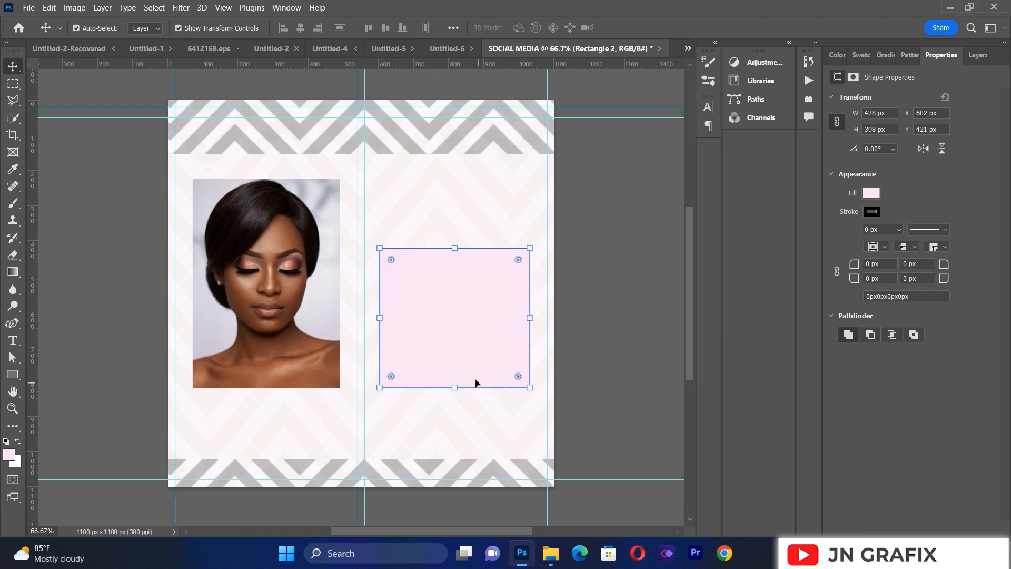
pyautogui.moveTo(456, 387); pyautogui.dragTo(456, 393)
pyautogui.click(13, 66)
pyautogui.click(86, 236)
pyautogui.click(406, 281)
pyautogui.click(128, 311)
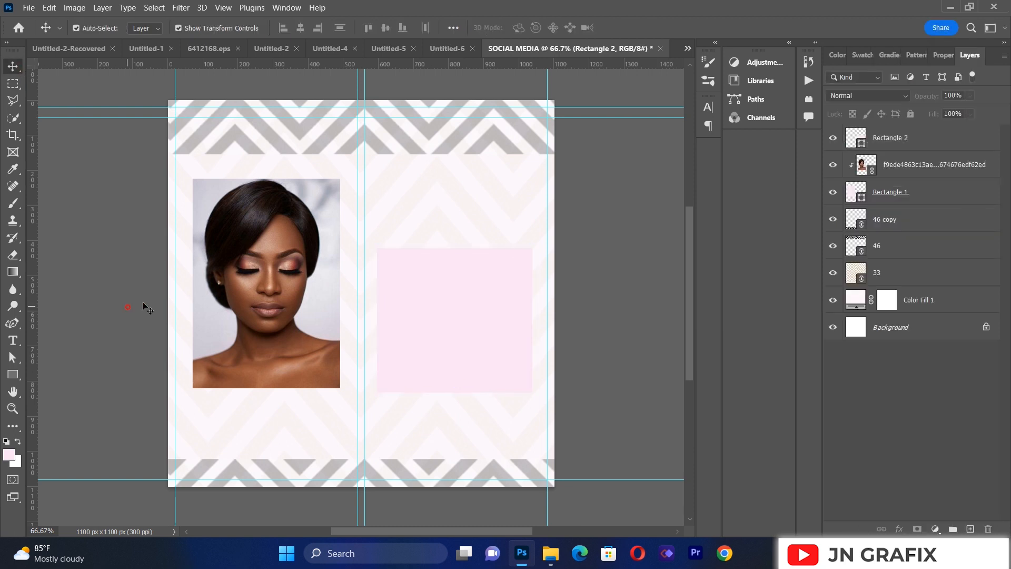
# Step: Nudge the second rectangle slightly upward
pyautogui.click(456, 293)
pyautogui.press('Up')
pyautogui.press('Up')
pyautogui.press('Up')
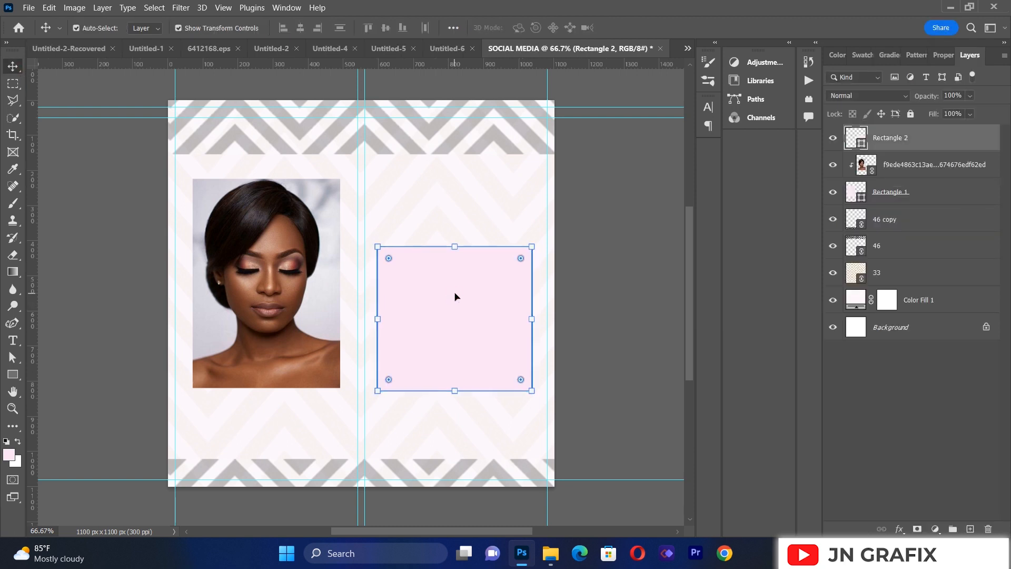
pyautogui.click(455, 294)
# Step: Enable a linear gradient overlay at -44° and 100% opacity on the second rectangle
pyautogui.rightClick(882, 141)
pyautogui.click(772, 9)
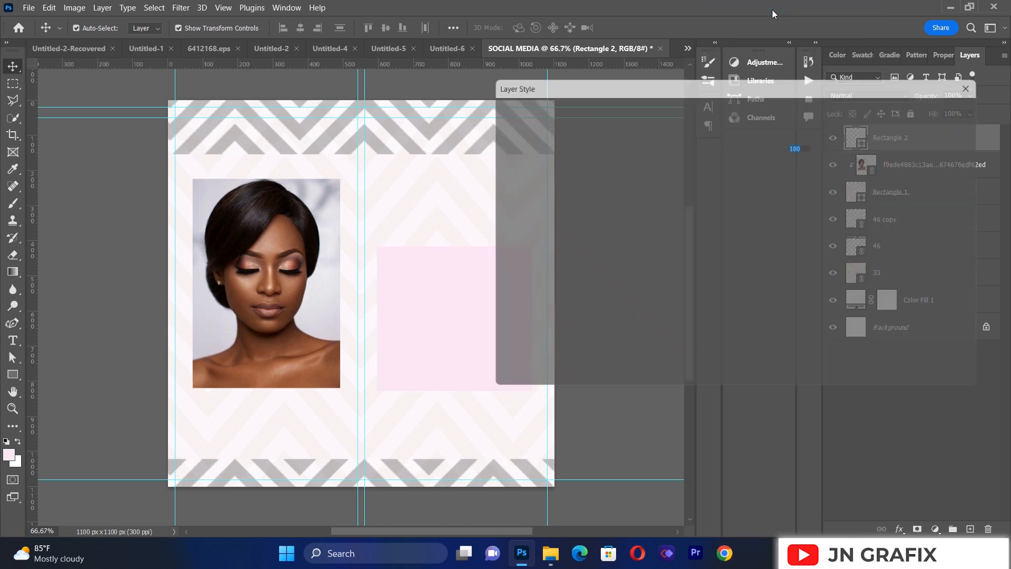
pyautogui.click(549, 281)
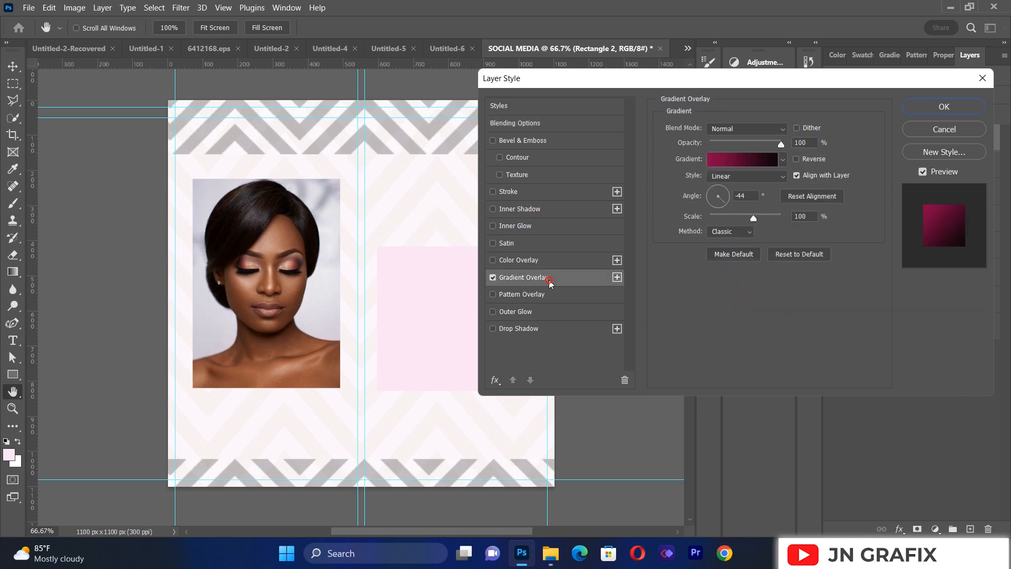
pyautogui.moveTo(766, 78); pyautogui.dragTo(899, 97)
# Step: Use #890449 at 0% and #12070b at 97% as the gradient overlay's colour stops, and apply the layer style
pyautogui.click(858, 179)
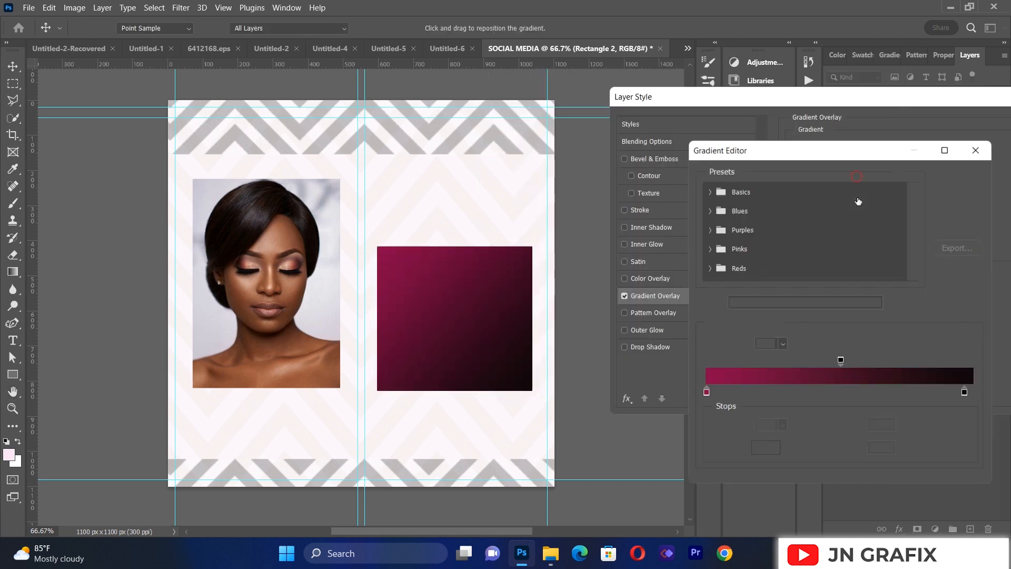
pyautogui.click(707, 392)
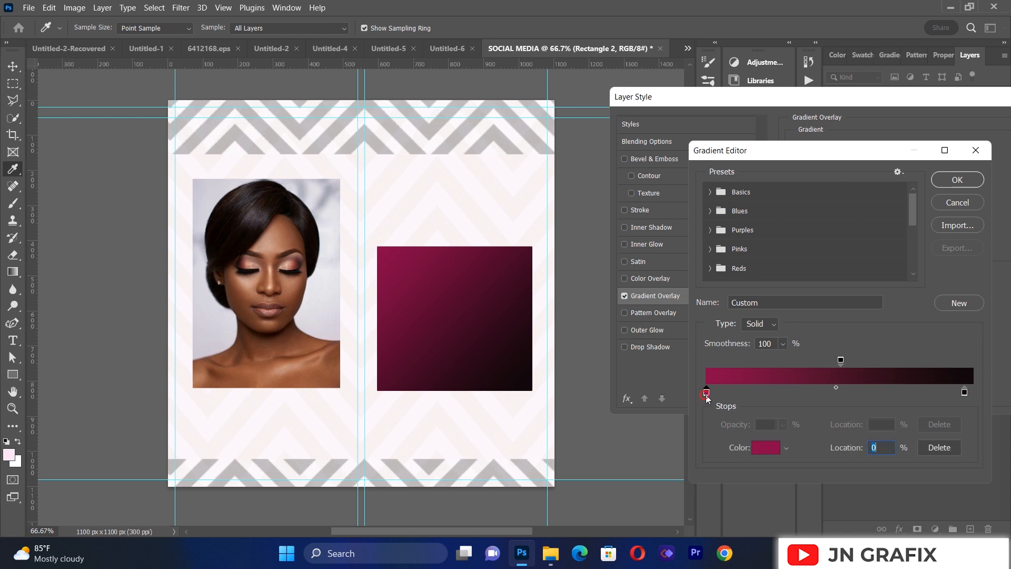
pyautogui.click(763, 447)
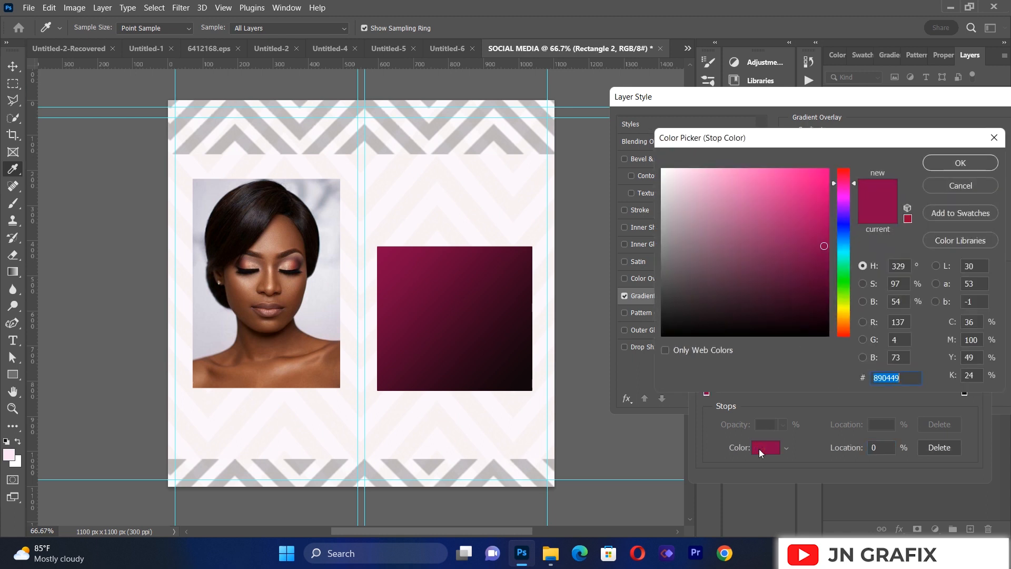
pyautogui.click(960, 162)
pyautogui.click(965, 392)
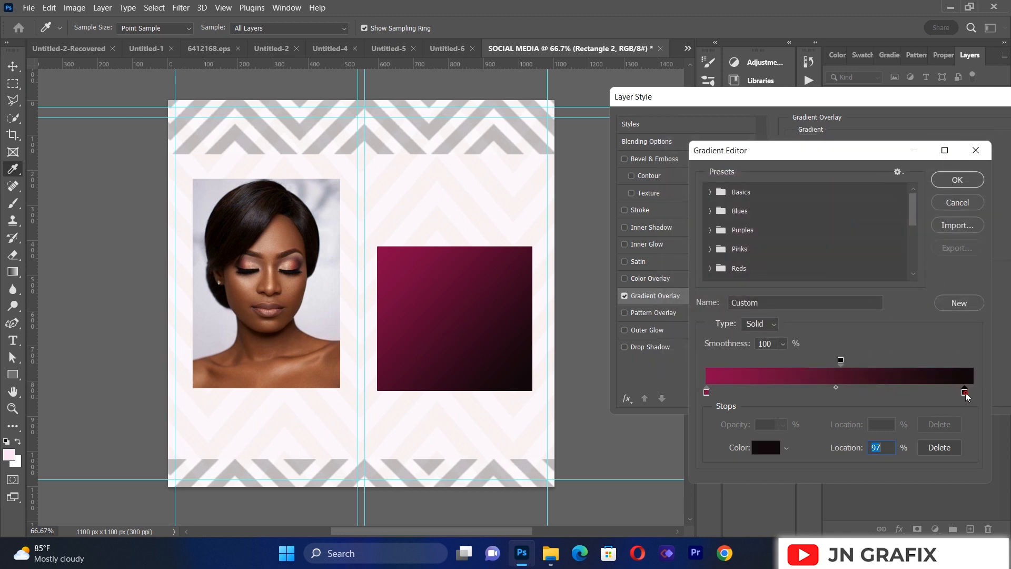
pyautogui.click(772, 453)
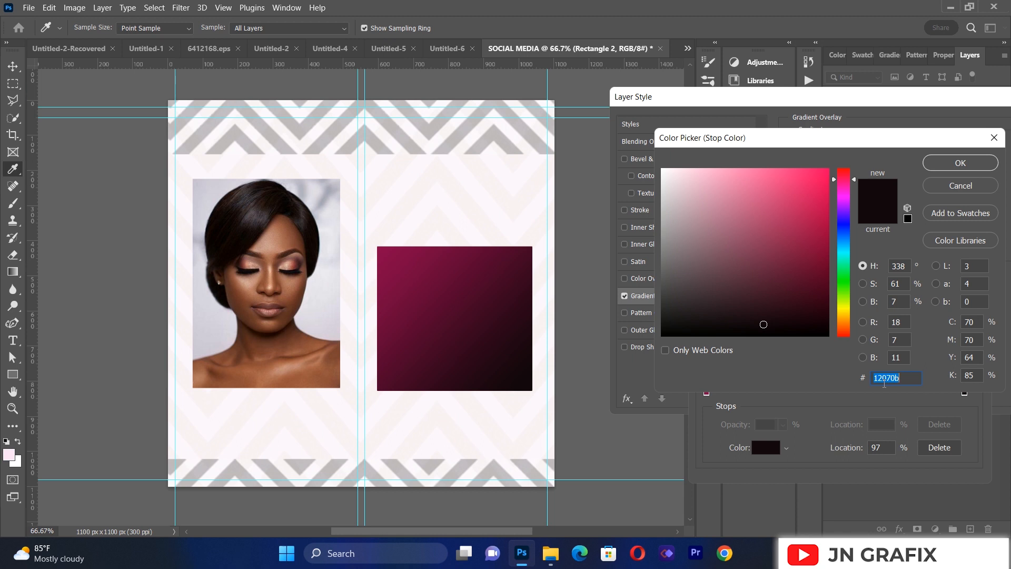
pyautogui.click(960, 163)
pyautogui.click(941, 179)
pyautogui.moveTo(844, 97); pyautogui.dragTo(706, 129)
pyautogui.click(938, 157)
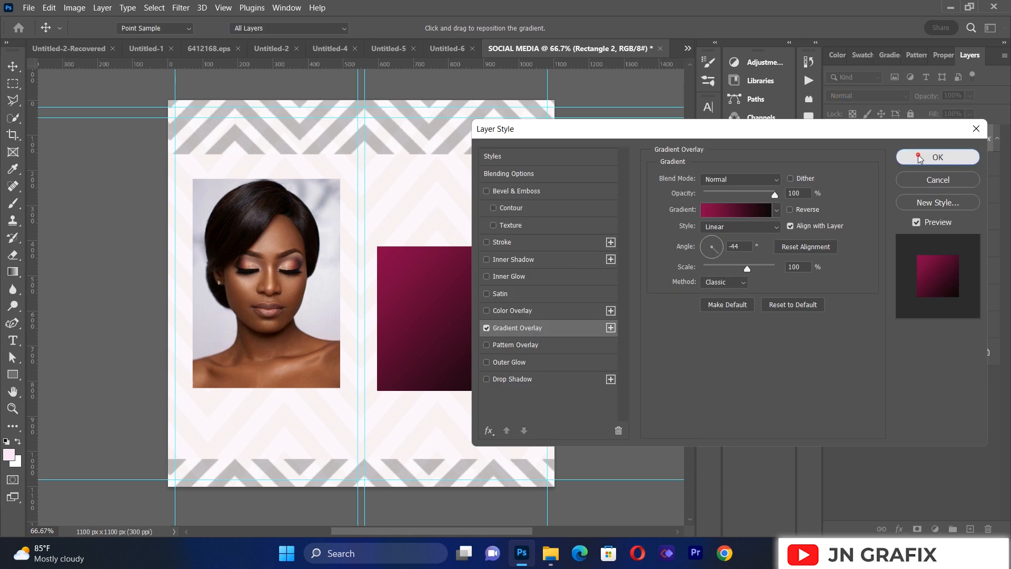
# Step: Add a 16 px outside stroke in off-white at 100% opacity to the gradient rectangle
pyautogui.click(478, 271)
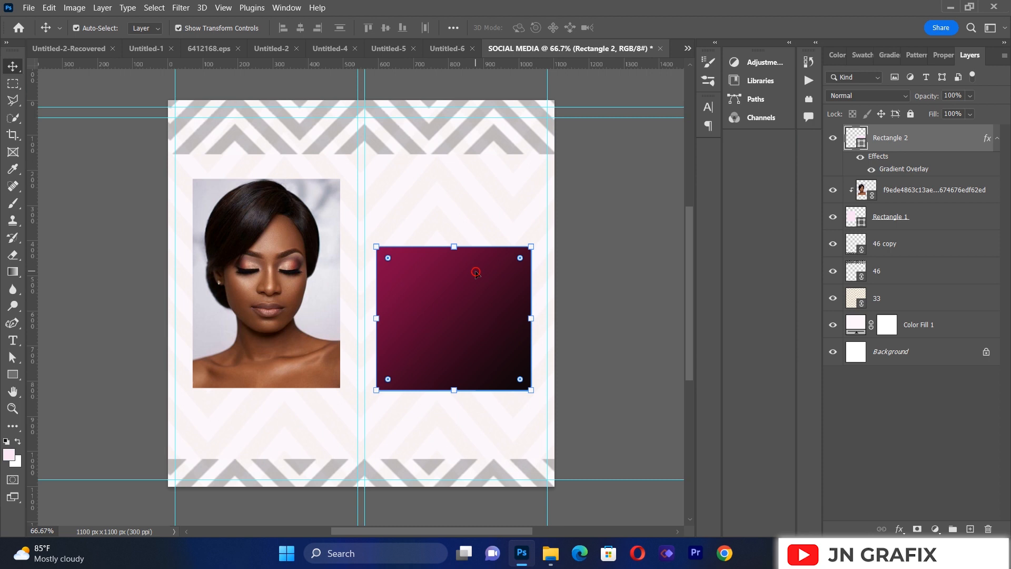
pyautogui.click(900, 529)
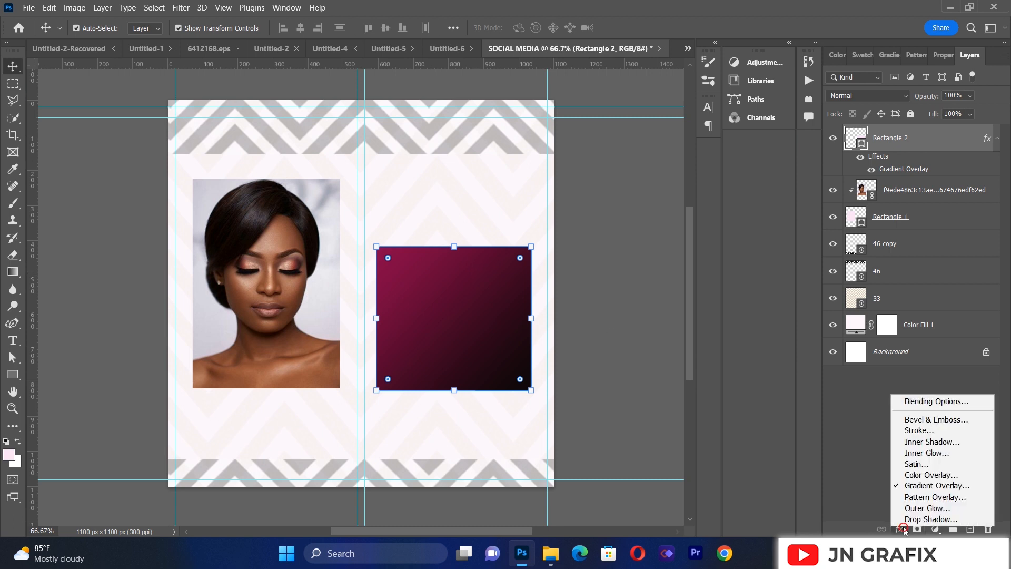
pyautogui.click(919, 431)
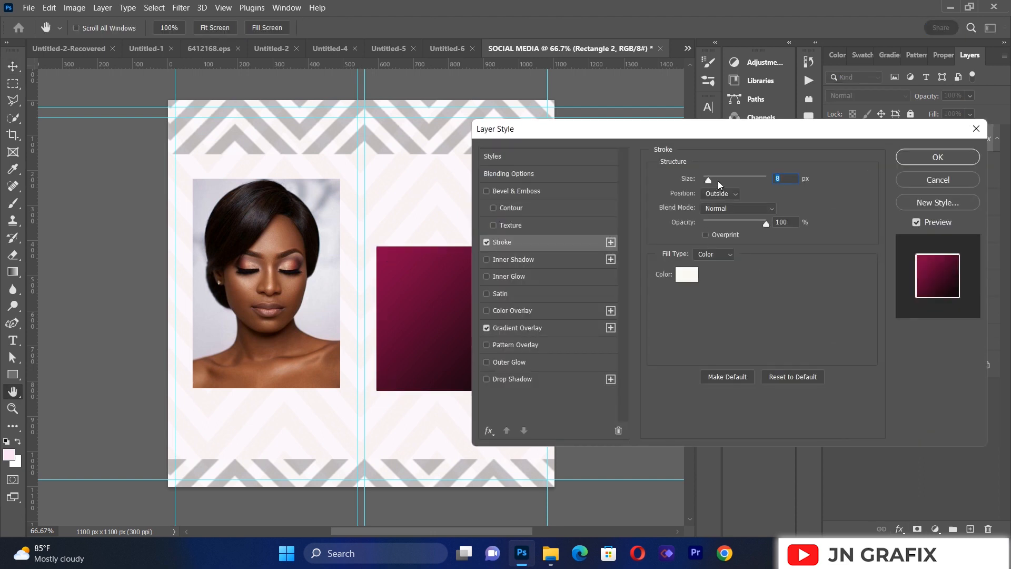
pyautogui.moveTo(708, 180); pyautogui.dragTo(713, 178)
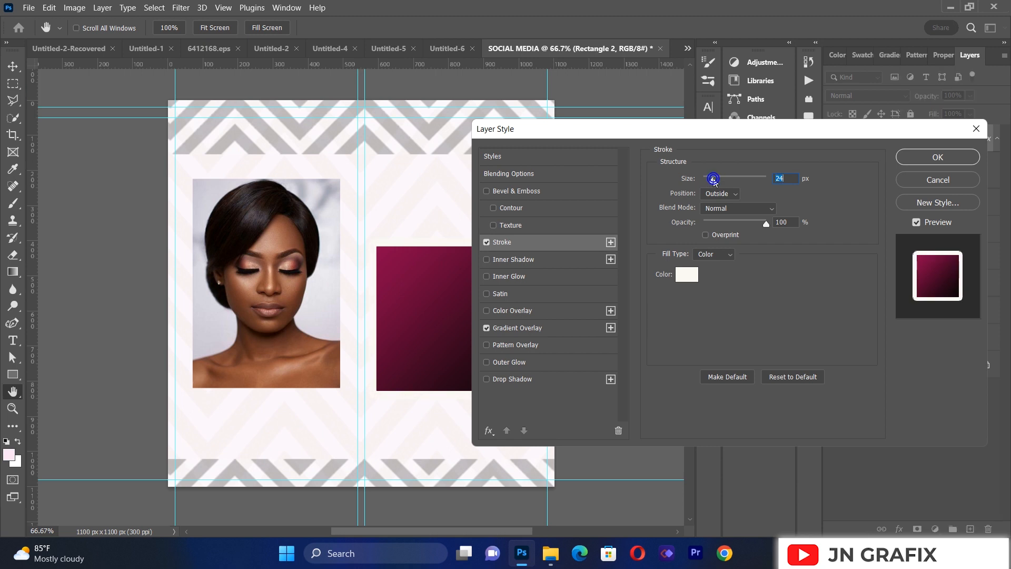
pyautogui.moveTo(713, 178); pyautogui.dragTo(710, 186)
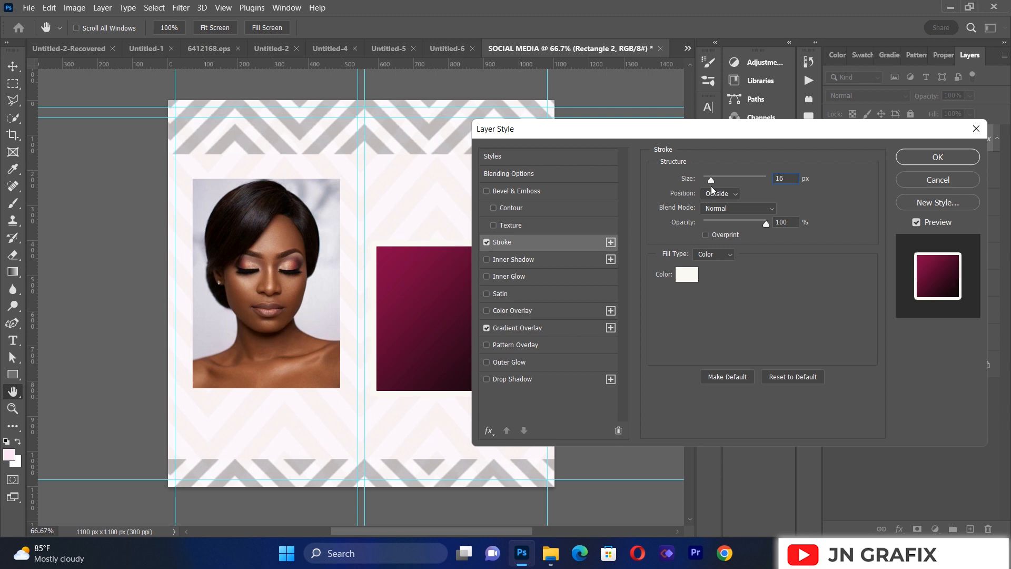
pyautogui.click(938, 158)
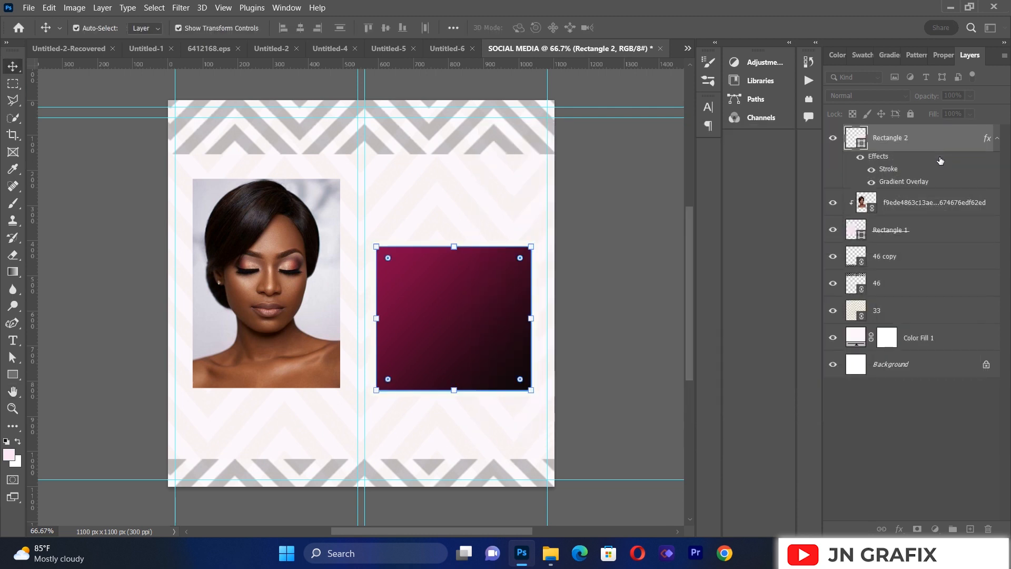
# Step: Nudge the stroked gradient rectangle up by a few pixels
pyautogui.click(582, 303)
pyautogui.click(488, 307)
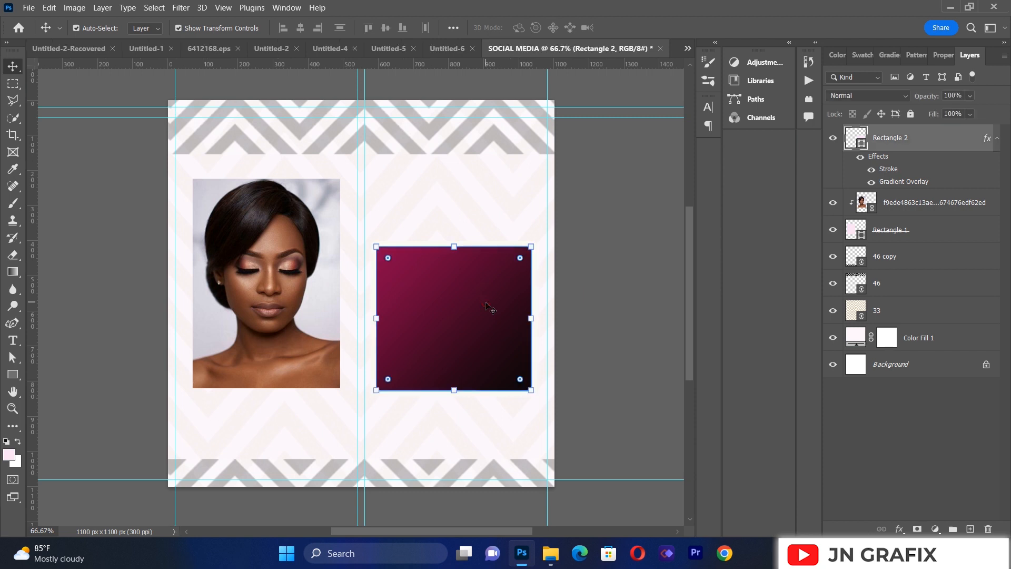
pyautogui.press('Up')
pyautogui.press('Up')
pyautogui.press('Up')
pyautogui.press('Up')
pyautogui.press('Up')
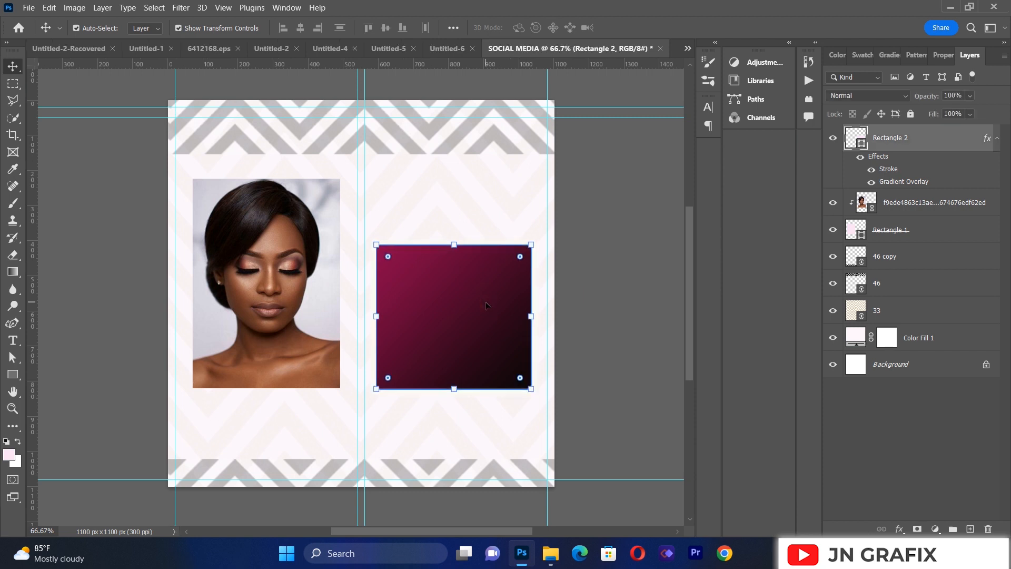
# Step: Create a new empty layer and place it directly below Rectangle 2, keeping the new layer selected
pyautogui.click(970, 529)
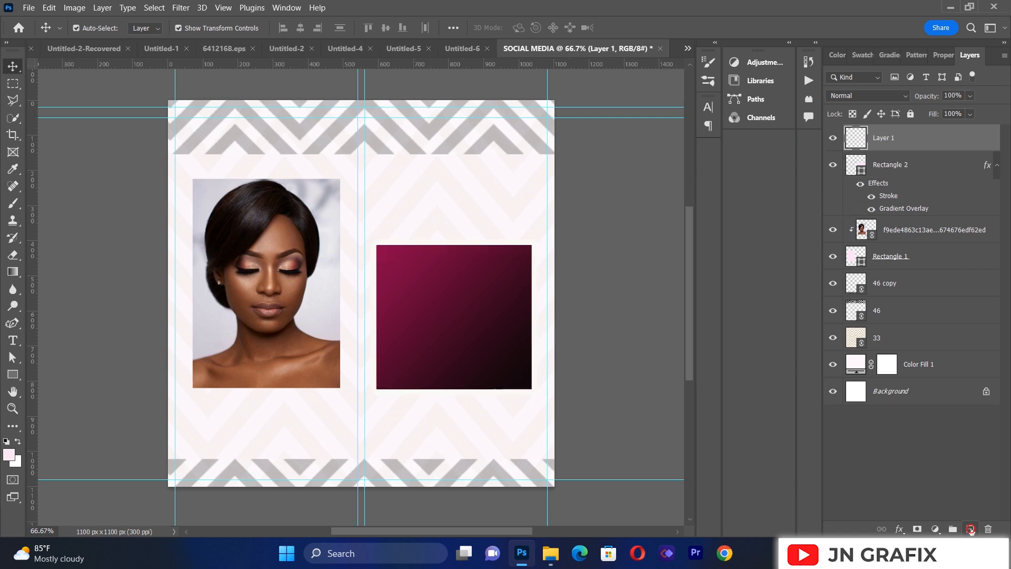
pyautogui.click(890, 138)
pyautogui.moveTo(890, 138); pyautogui.dragTo(894, 219)
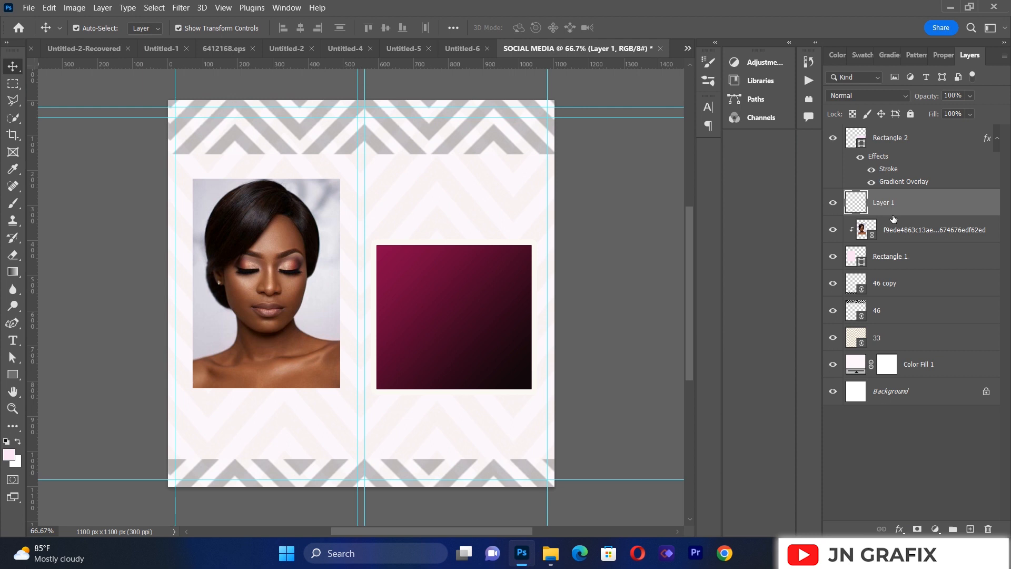
pyautogui.click(882, 141)
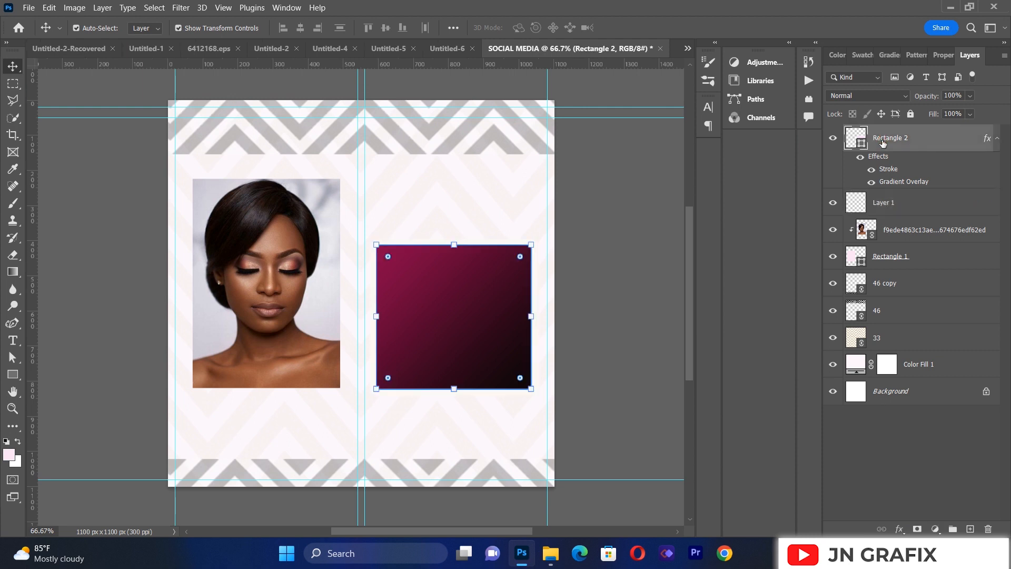
pyautogui.click(882, 208)
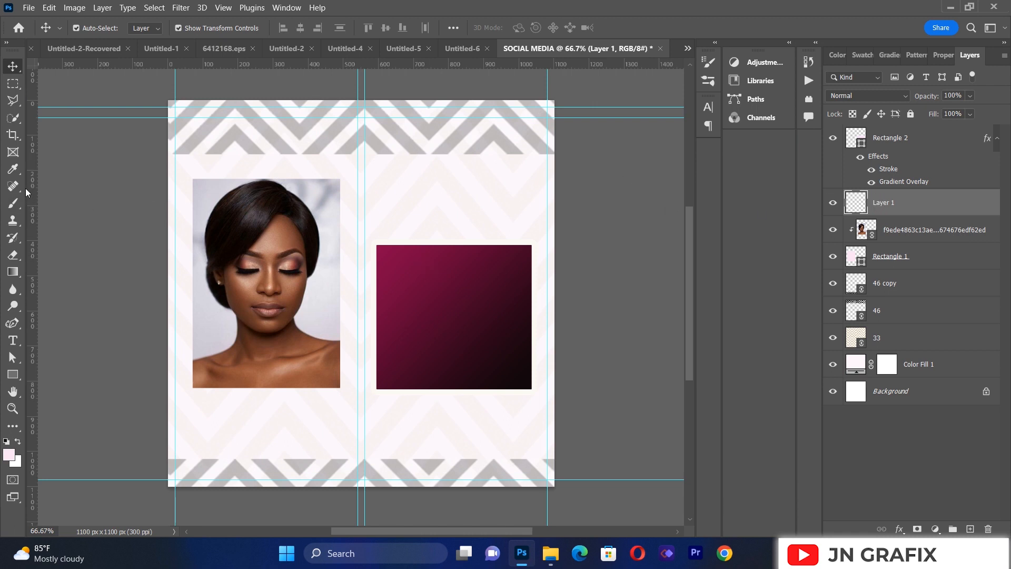
# Step: Choose a dark grey foreground colour for the Brush tool
pyautogui.click(13, 203)
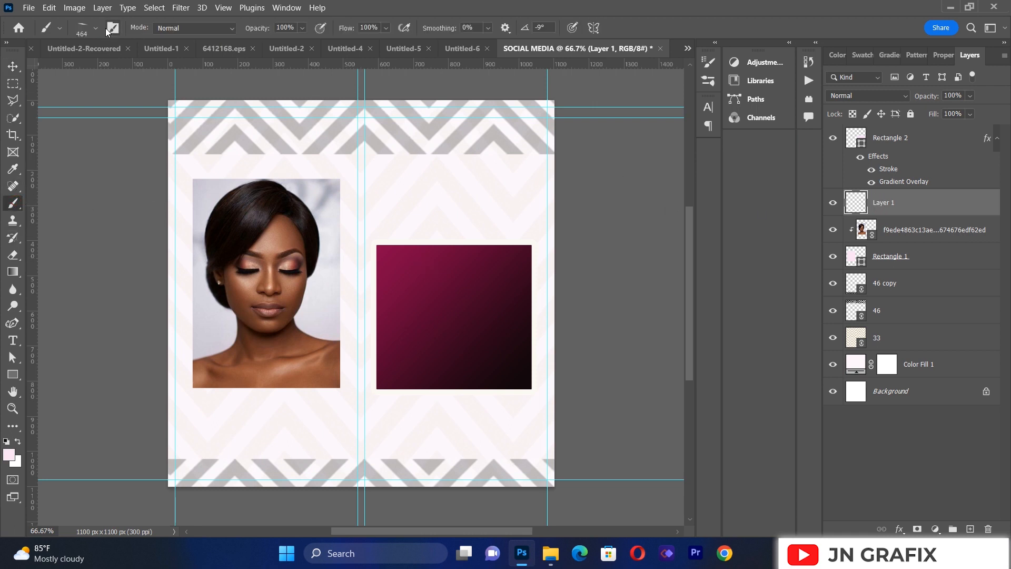
pyautogui.click(10, 454)
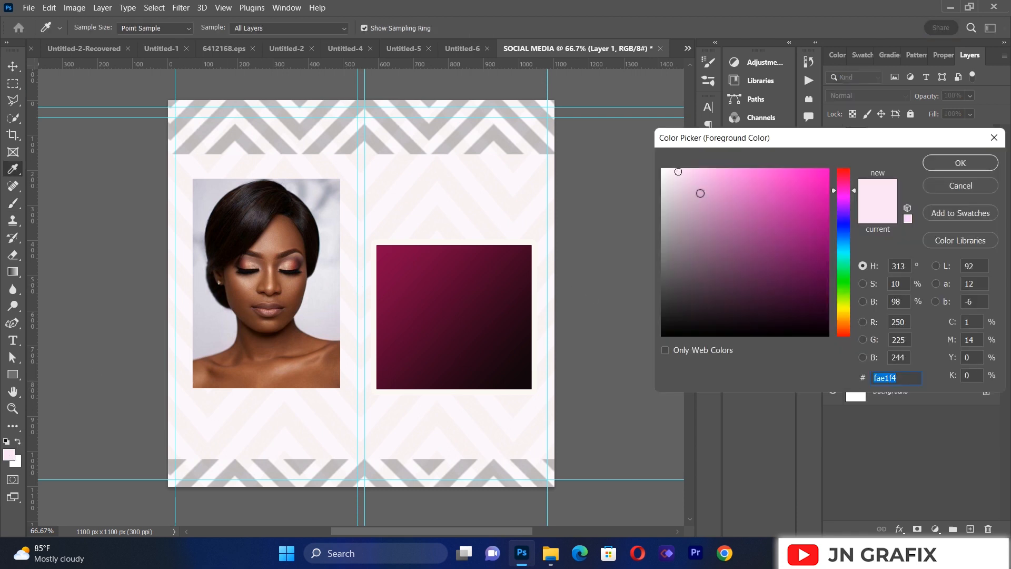
pyautogui.click(663, 275)
pyautogui.click(667, 275)
pyautogui.click(670, 261)
pyautogui.click(669, 275)
pyautogui.click(669, 274)
pyautogui.click(946, 163)
pyautogui.press('b')
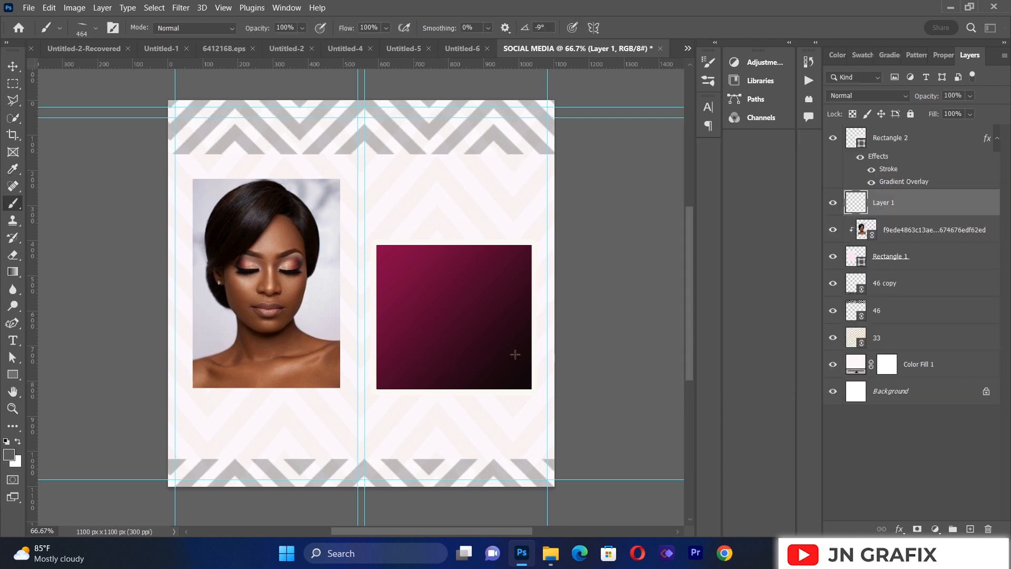
# Step: Paint a soft shadow under the right half of the gradient rectangle's bottom edge with the 464 px brush angled at -9°
pyautogui.moveTo(531, 399)
pyautogui.mouseDown()
pyautogui.moveTo(443, 396)
pyautogui.moveTo(469, 390)
pyautogui.mouseUp()
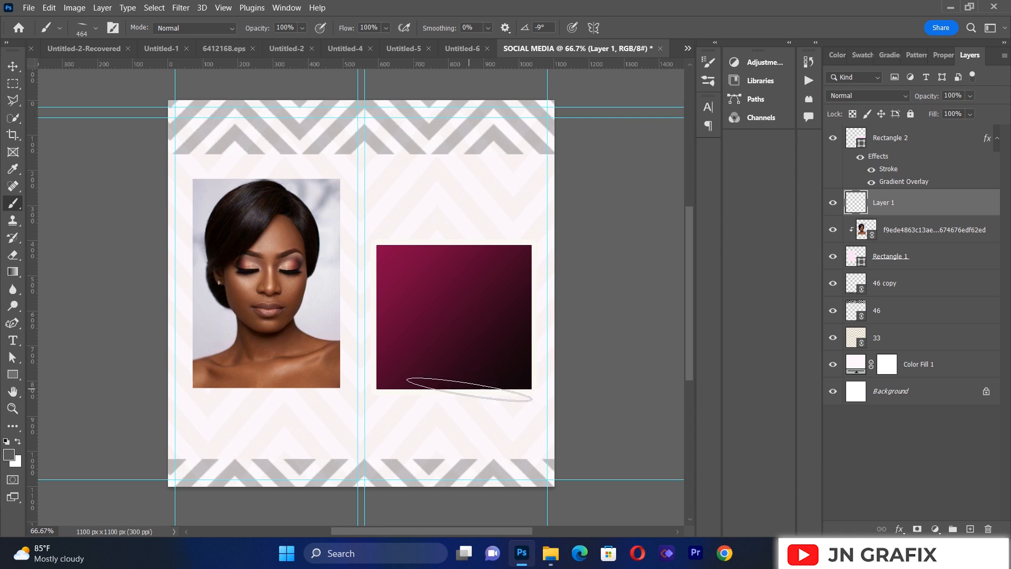
pyautogui.click(475, 390)
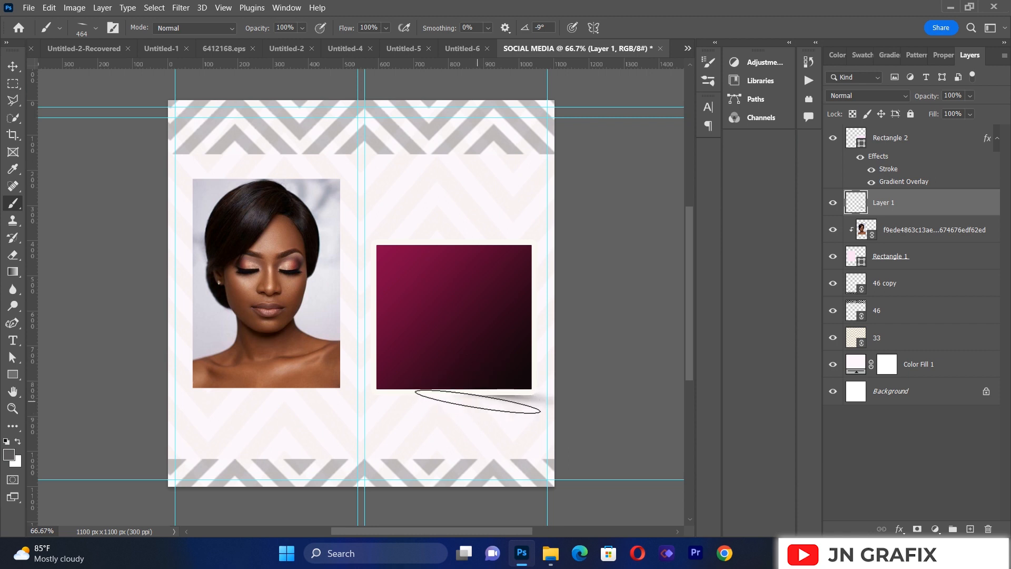
pyautogui.hotkey('ctrl', 'z')
pyautogui.click(467, 397)
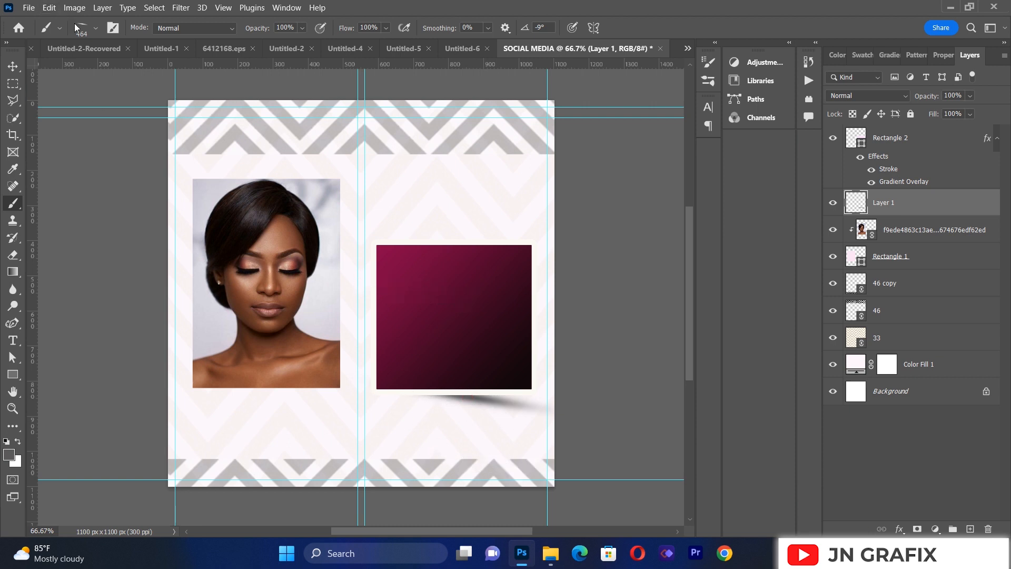
# Step: Set the brush angle to 4° and paint a matching shadow under the left half of the gradient rectangle's bottom edge
pyautogui.click(95, 29)
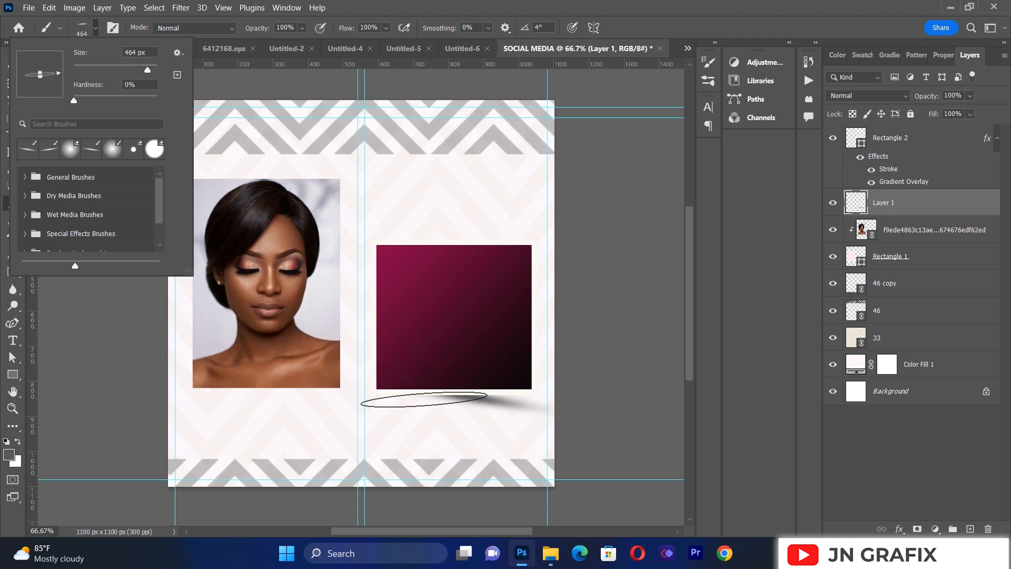
pyautogui.click(424, 400)
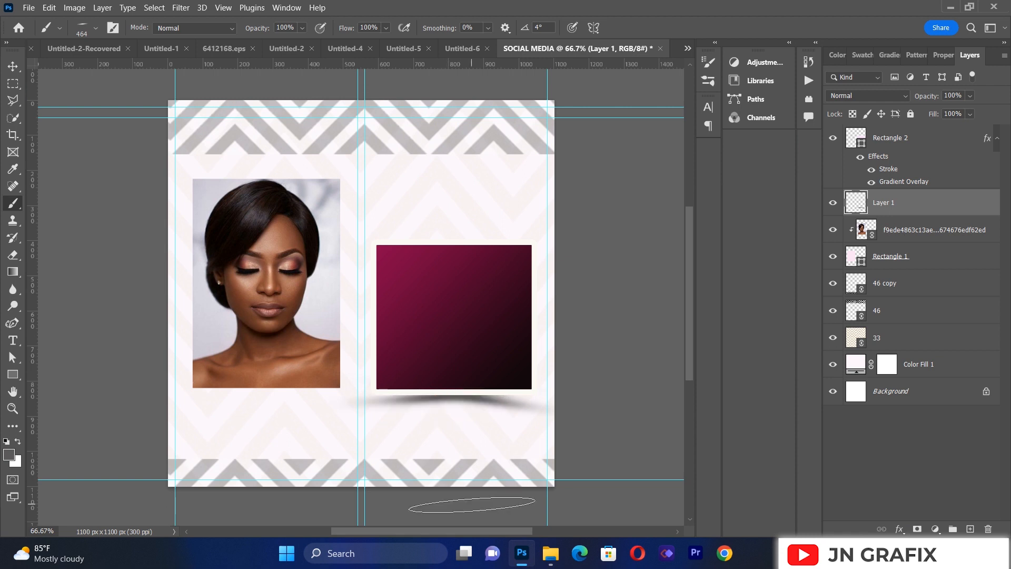
pyautogui.click(14, 67)
pyautogui.click(95, 271)
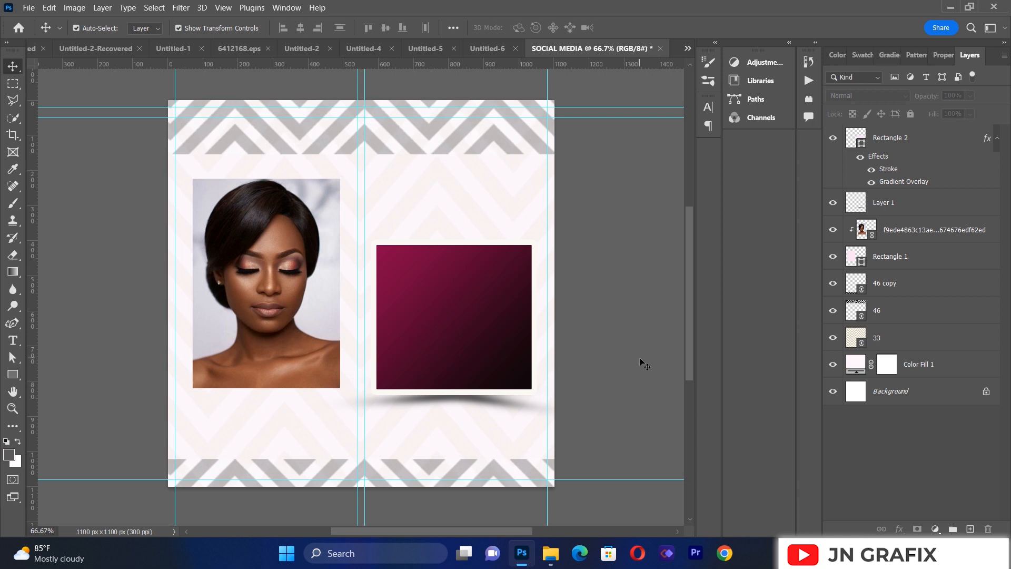
# Step: Draw a rectangle about 195 × 179 px inside the upper-left part of the gradient rectangle
pyautogui.click(13, 375)
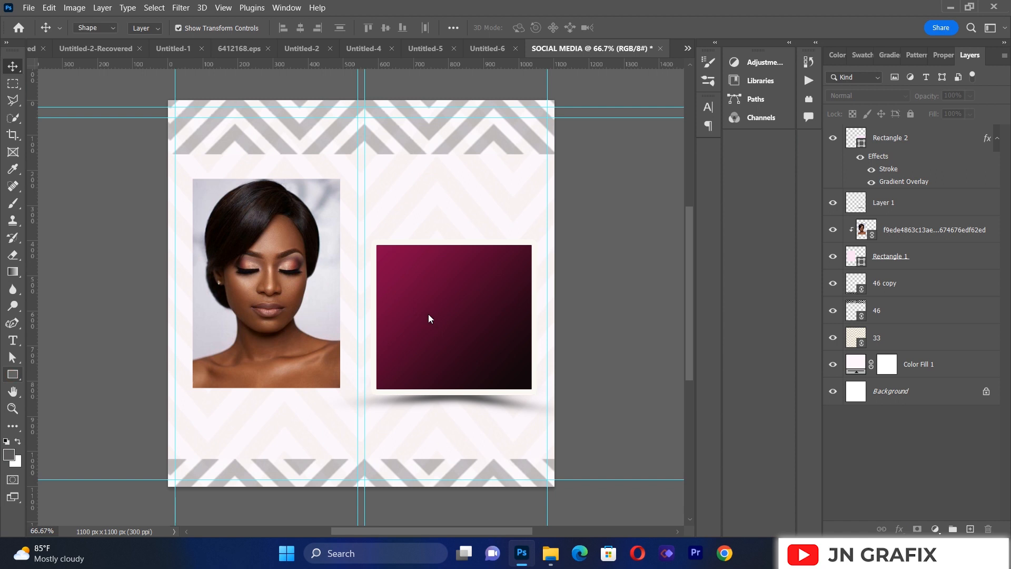
pyautogui.click(29, 370)
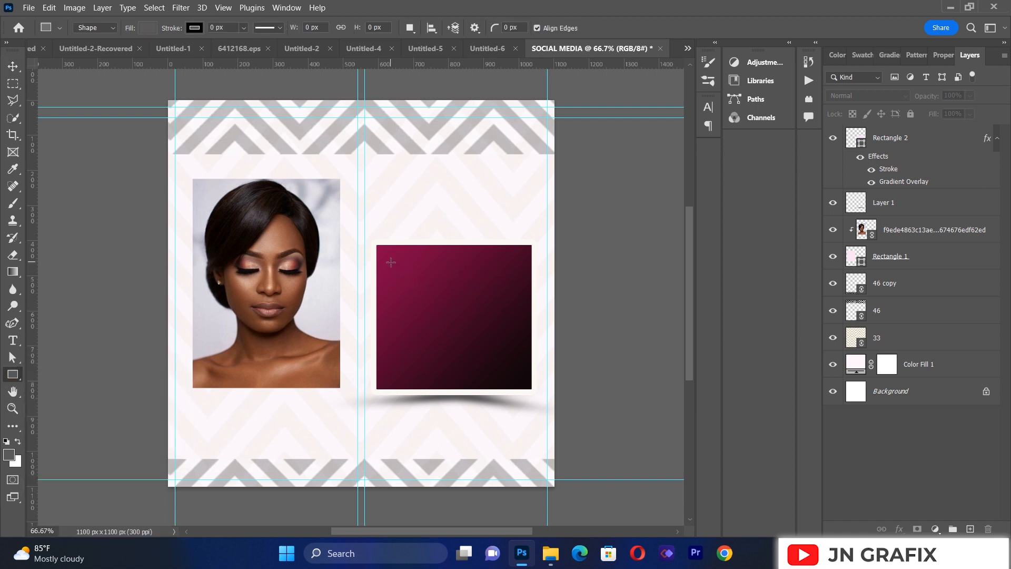
pyautogui.moveTo(391, 259); pyautogui.dragTo(458, 321)
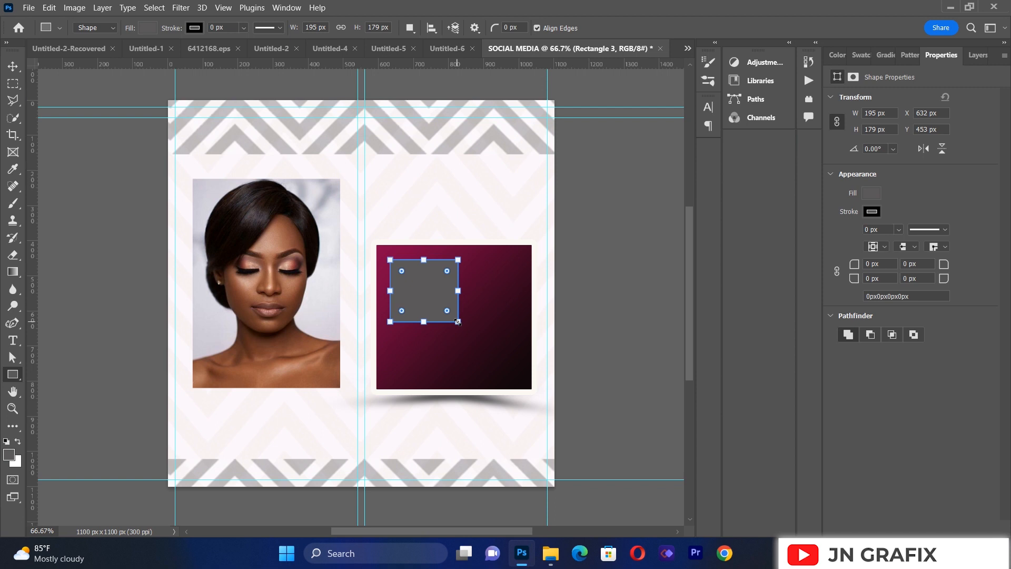
# Step: Round all four corners of the small grey rectangle to 31 px
pyautogui.click(11, 68)
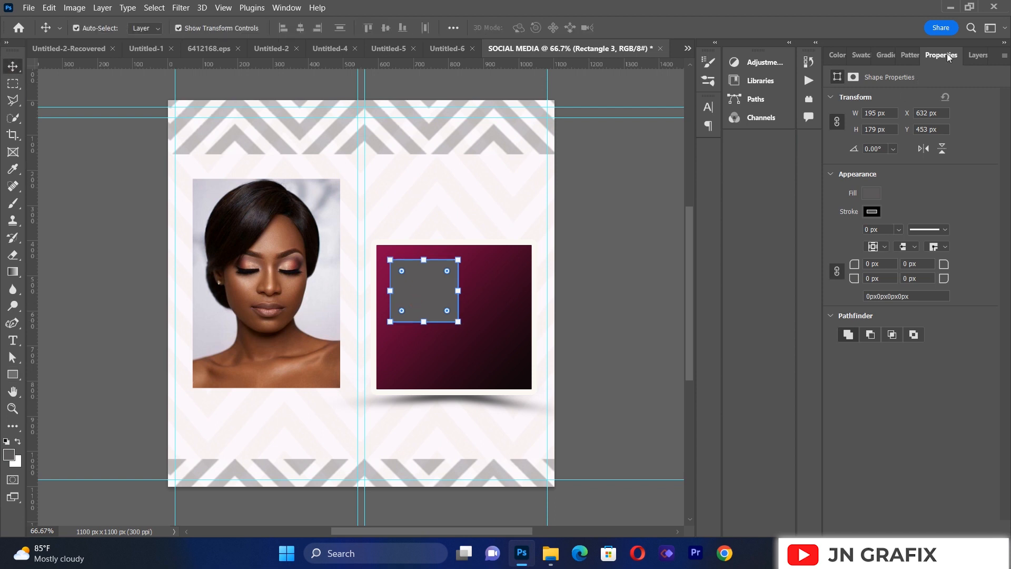
pyautogui.moveTo(861, 269); pyautogui.dragTo(882, 269)
pyautogui.click(69, 200)
# Step: Duplicate the rounded grey rectangle three times
pyautogui.click(432, 304)
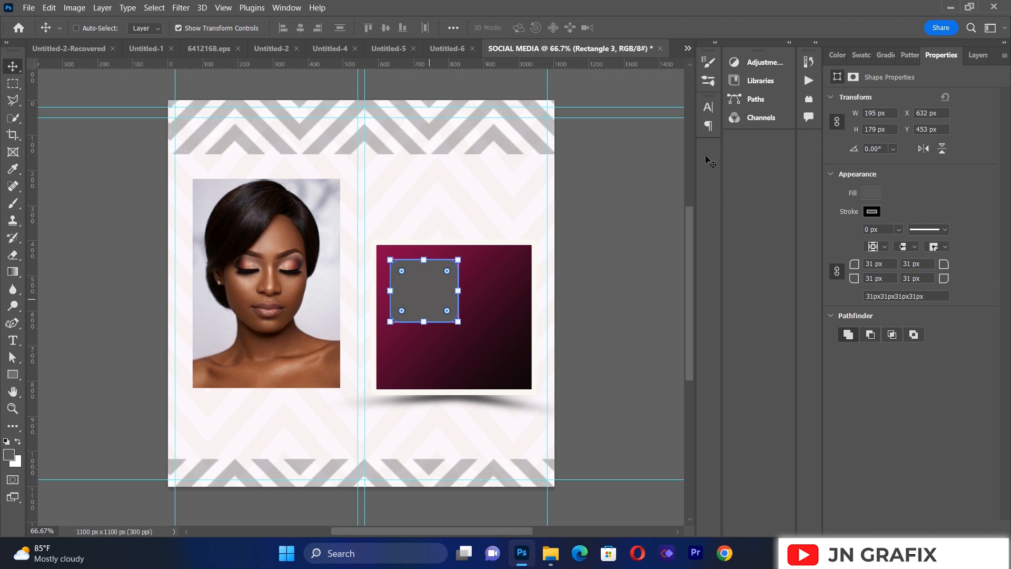
pyautogui.click(981, 53)
pyautogui.hotkey('ctrl', 'j')
pyautogui.hotkey('ctrl', 'j')
pyautogui.hotkey('ctrl', 'j')
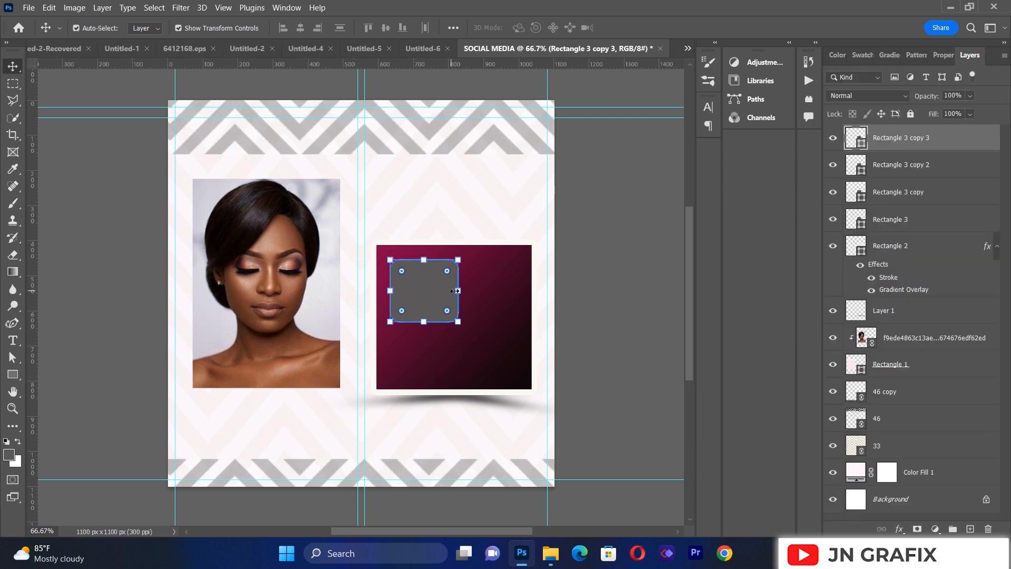
# Step: Move one rounded copy to the right of the original and another below it
pyautogui.moveTo(440, 289); pyautogui.dragTo(514, 291)
pyautogui.click(434, 286)
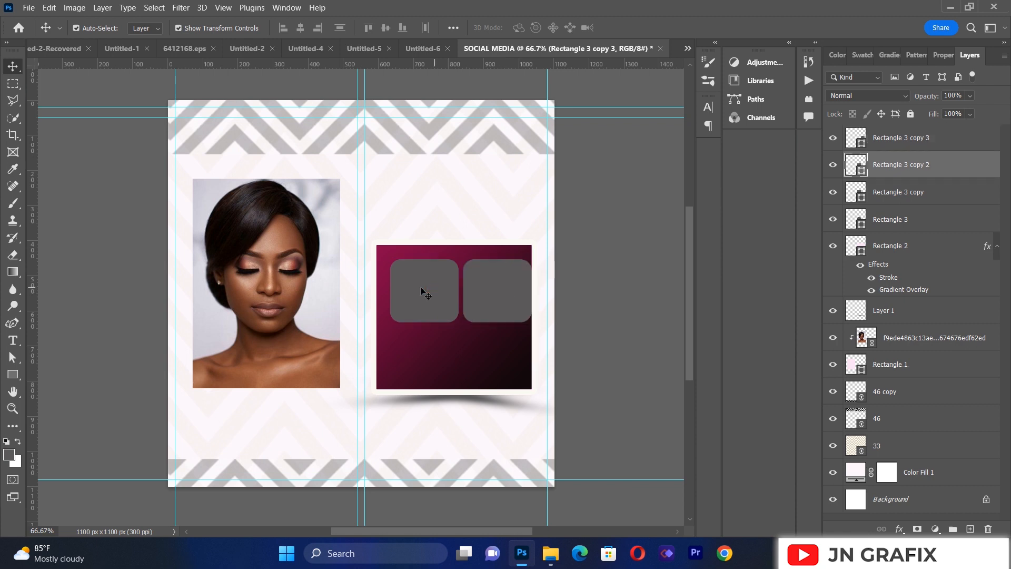
pyautogui.moveTo(420, 290); pyautogui.dragTo(431, 355)
pyautogui.click(67, 315)
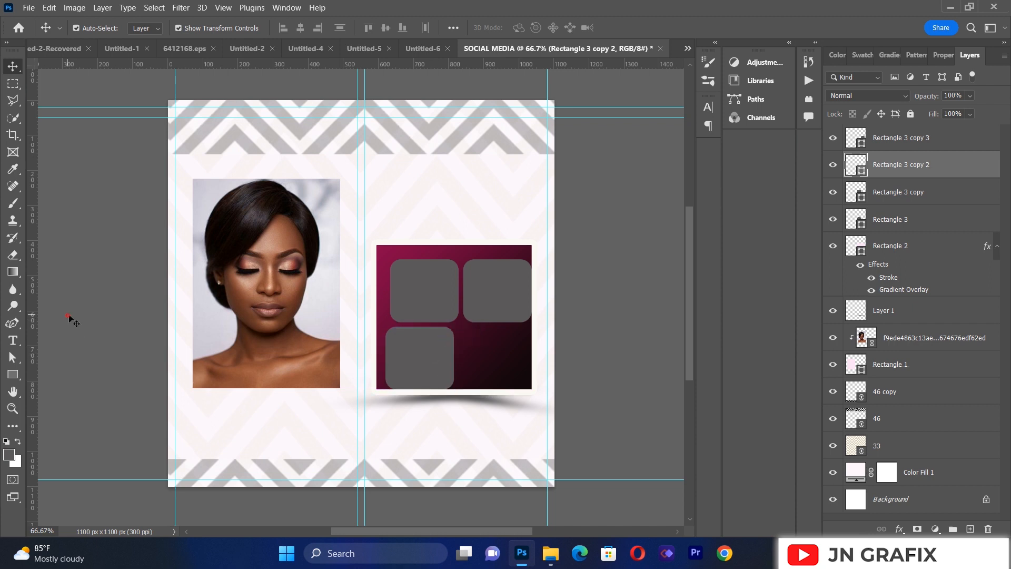
# Step: Enlarge the gradient rectangle to about 107.1% and shift it slightly upward
pyautogui.click(437, 254)
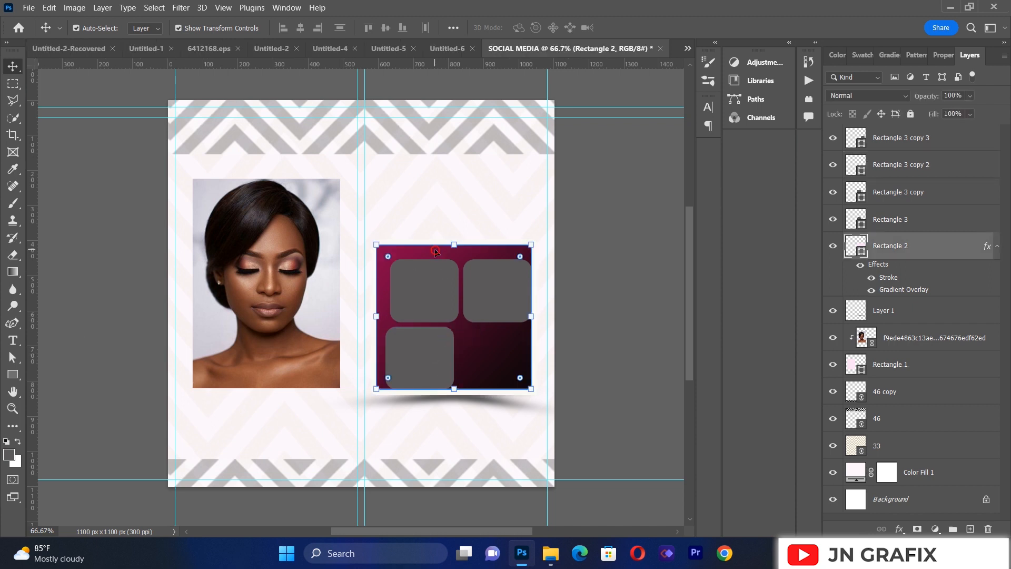
pyautogui.moveTo(376, 244); pyautogui.dragTo(370, 239)
pyautogui.moveTo(454, 242)
pyautogui.mouseDown()
pyautogui.moveTo(453, 232)
pyautogui.moveTo(454, 245)
pyautogui.mouseUp()
pyautogui.press('Up')
pyautogui.press('Up')
pyautogui.press('Up')
pyautogui.press('Up')
pyautogui.press('Up')
pyautogui.press('Up')
pyautogui.press('Down')
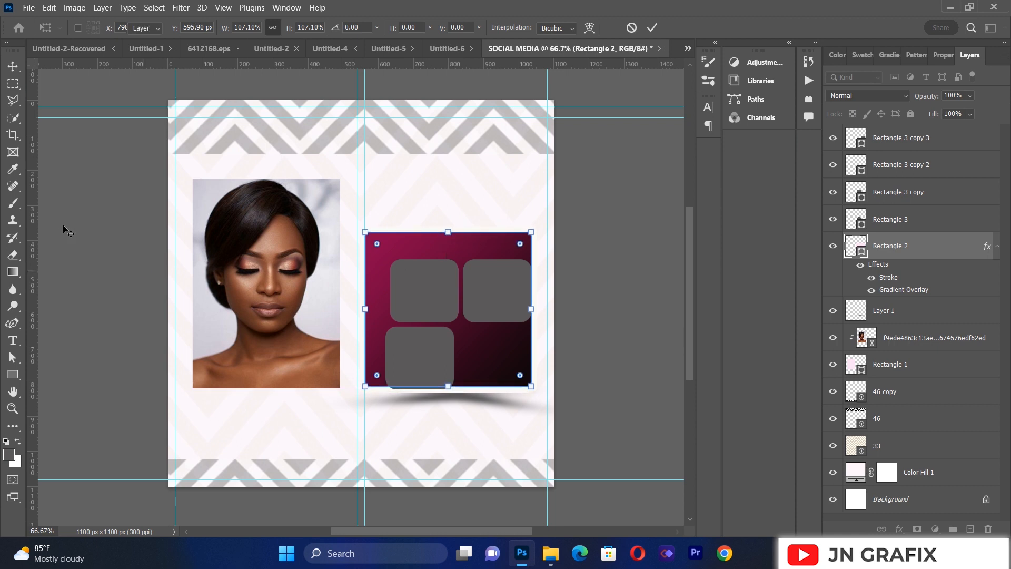
pyautogui.press('Return')
# Step: Move the stacked rounded copy to the gradient rectangle's lower-right corner and the original near its upper-left corner
pyautogui.moveTo(414, 283); pyautogui.dragTo(489, 364)
pyautogui.moveTo(415, 302); pyautogui.dragTo(398, 282)
pyautogui.press('Down')
pyautogui.press('Down')
pyautogui.press('Down')
pyautogui.press('Down')
pyautogui.press('Down')
pyautogui.press('Down')
pyautogui.press('Down')
pyautogui.press('Down')
pyautogui.press('Down')
pyautogui.press('Down')
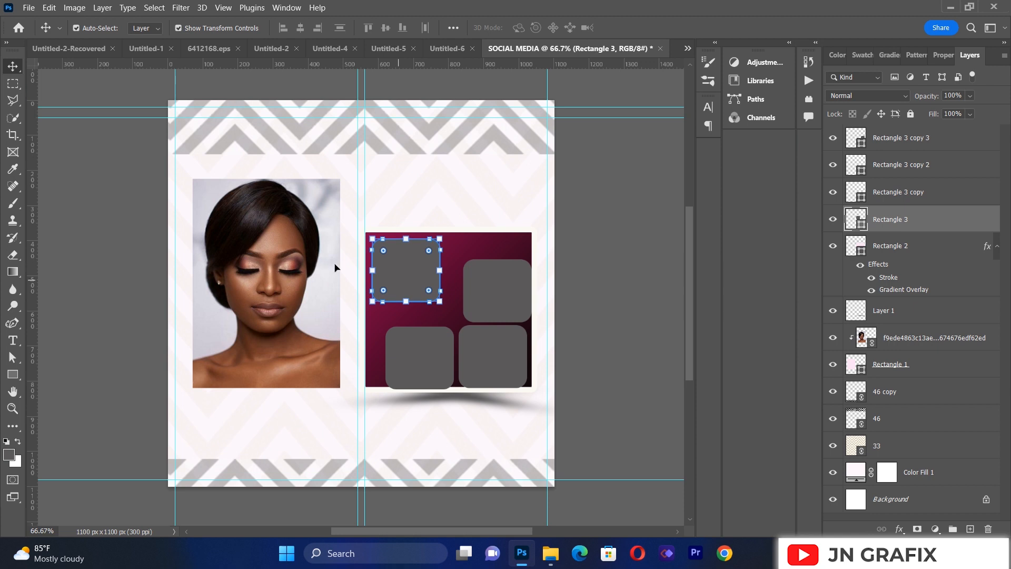
# Step: Move the upper-right rounded rectangle beside the upper-left one, leaving a narrow gap and aligning their top edges
pyautogui.moveTo(484, 306); pyautogui.dragTo(463, 281)
pyautogui.press('Left')
pyautogui.press('Left')
pyautogui.press('Left')
pyautogui.press('Left')
pyautogui.press('Left')
pyautogui.press('Left')
pyautogui.press('Left')
pyautogui.press('Left')
pyautogui.press('Left')
pyautogui.press('Left')
pyautogui.press('Left')
pyautogui.press('Down')
pyautogui.press('Down')
pyautogui.press('Down')
pyautogui.press('Down')
pyautogui.press('Down')
pyautogui.press('Down')
pyautogui.press('Down')
pyautogui.press('Down')
pyautogui.press('Down')
pyautogui.press('Down')
pyautogui.press('Down')
pyautogui.press('Down')
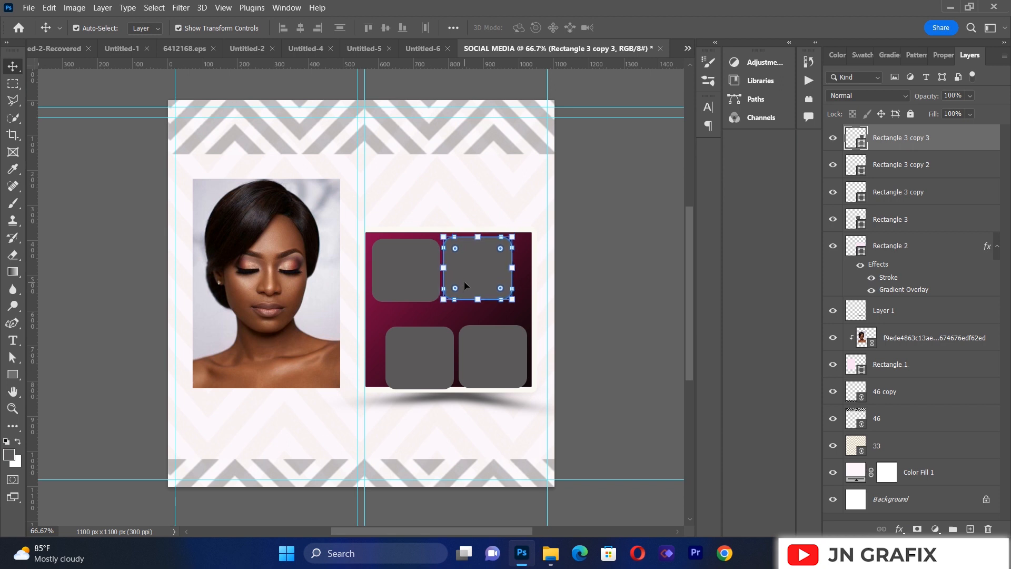
# Step: Move the lower-left rounded rectangle directly beneath the upper-left one, aligned to its left edge
pyautogui.press('Down')
pyautogui.press('Down')
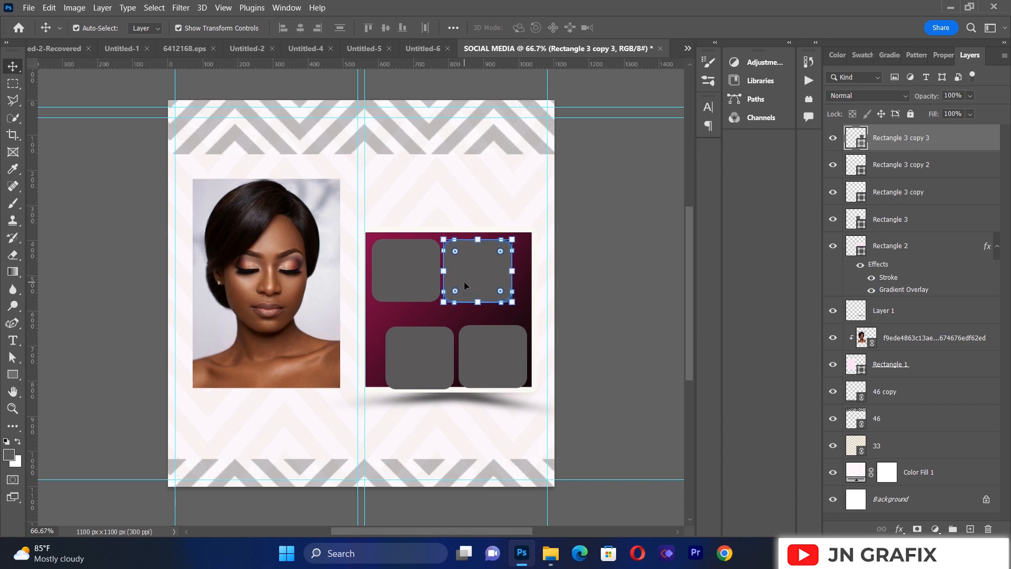
pyautogui.click(109, 312)
pyautogui.moveTo(420, 361); pyautogui.dragTo(402, 333)
# Step: Nudge the lower-left rounded rectangle slightly down and move the lower-right one beside it, beneath the upper-right rectangle
pyautogui.press('Down')
pyautogui.press('Down')
pyautogui.press('Down')
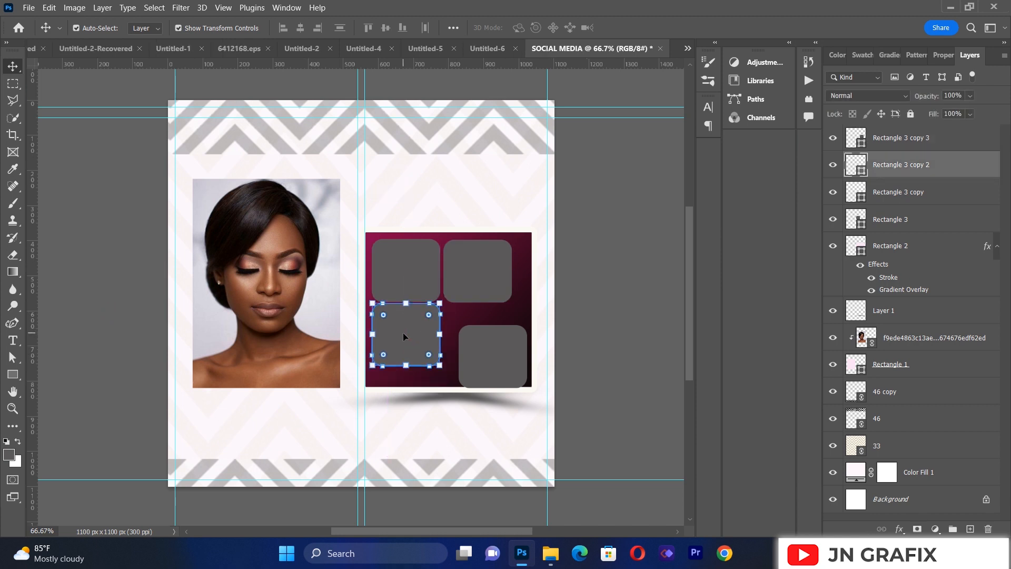
pyautogui.press('Down')
pyautogui.press('Down')
pyautogui.press('Down')
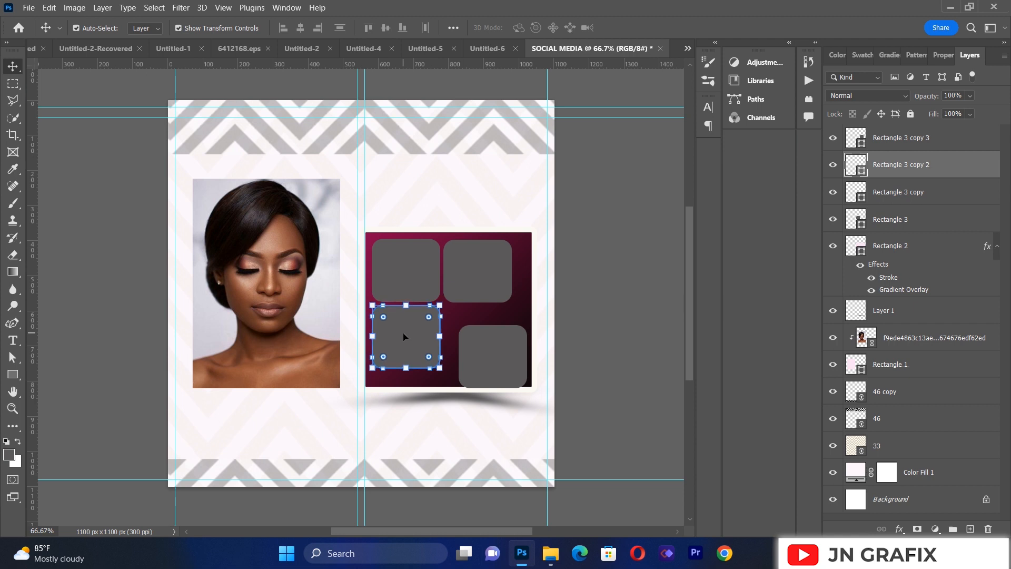
pyautogui.click(601, 301)
pyautogui.moveTo(494, 348); pyautogui.dragTo(479, 324)
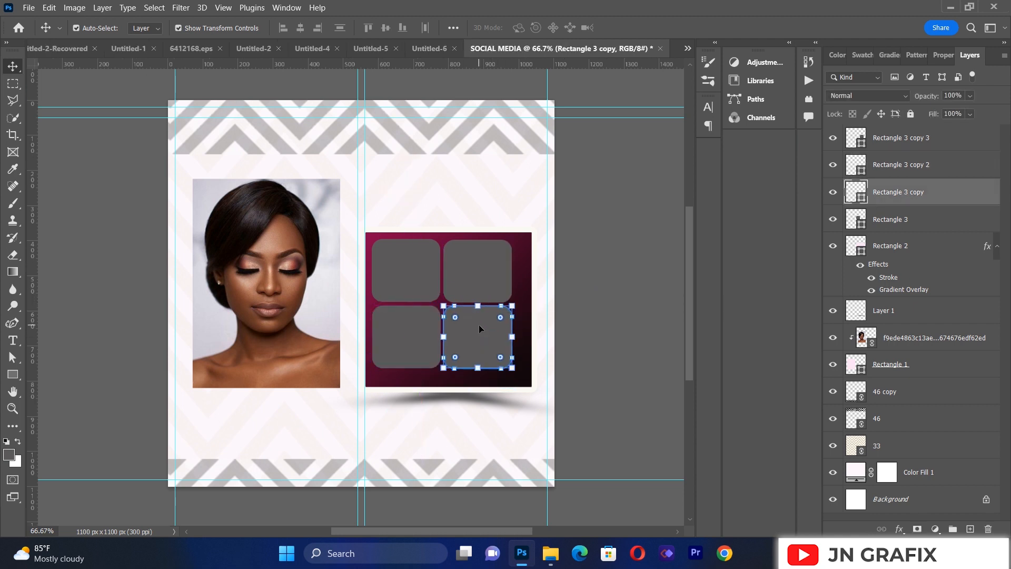
pyautogui.click(623, 292)
# Step: Add a white 4 px outside stroke to the upper-left rounded rectangle
pyautogui.click(415, 271)
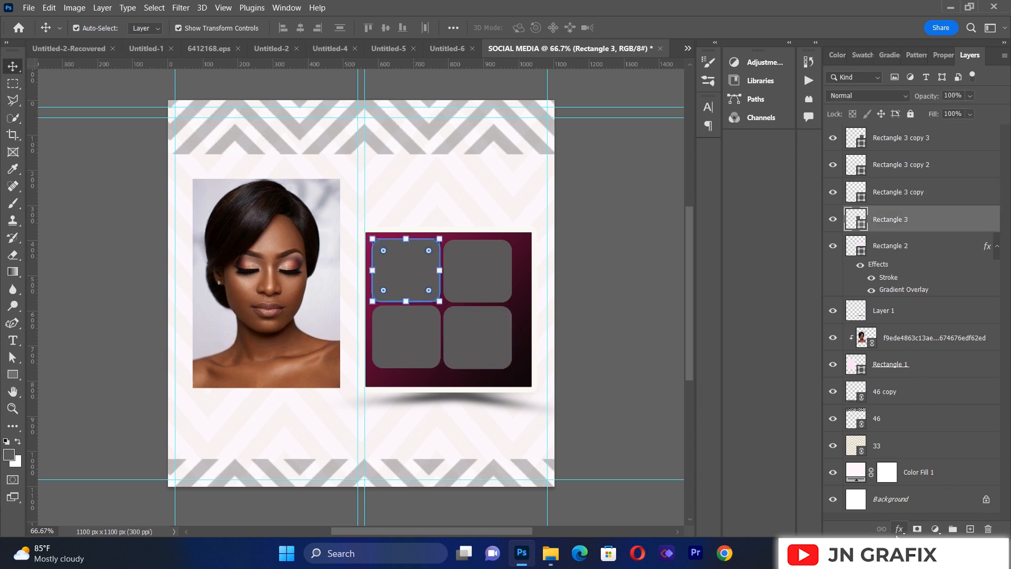
pyautogui.click(899, 529)
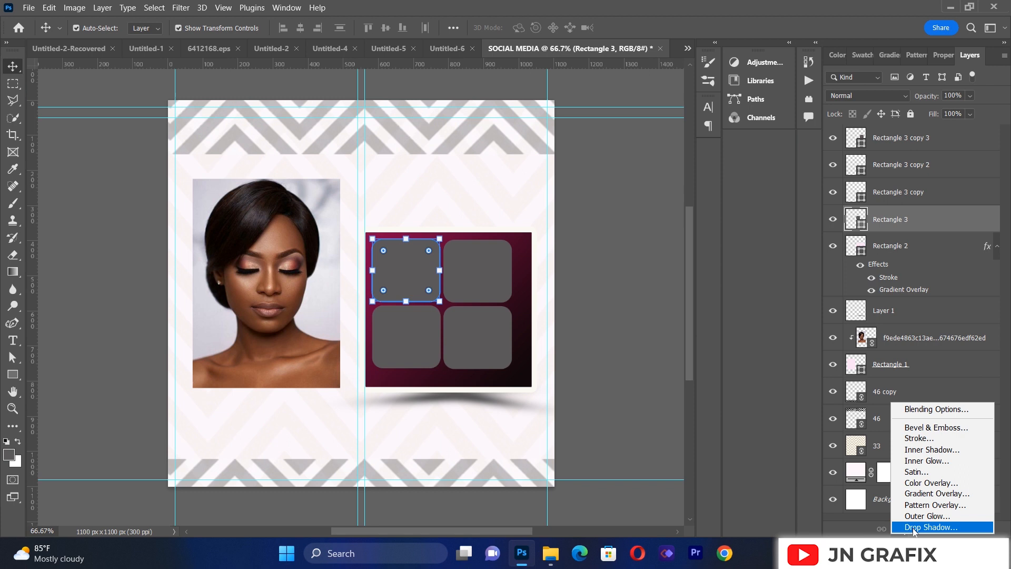
pyautogui.click(915, 444)
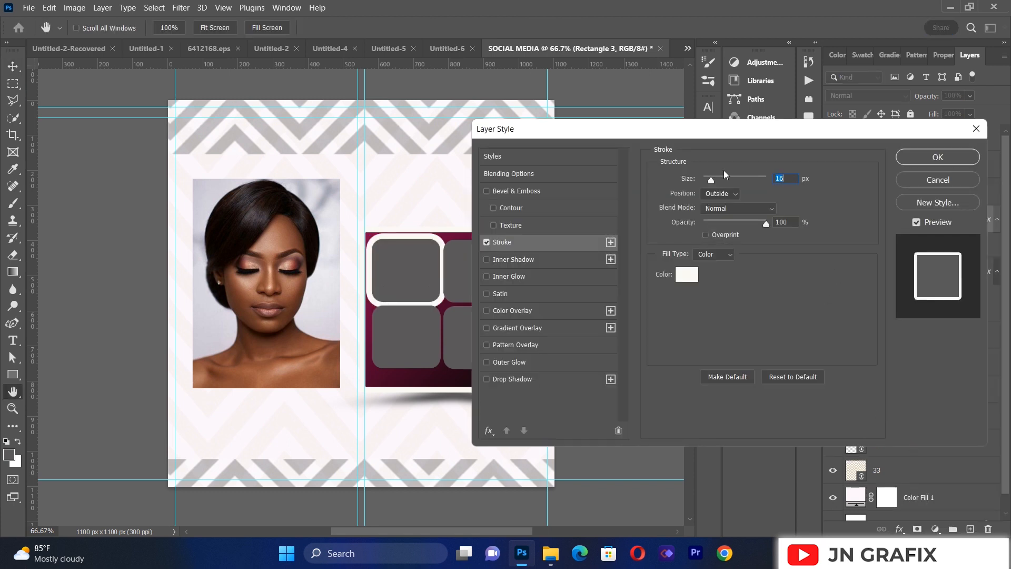
pyautogui.moveTo(711, 182); pyautogui.dragTo(705, 181)
pyautogui.click(909, 158)
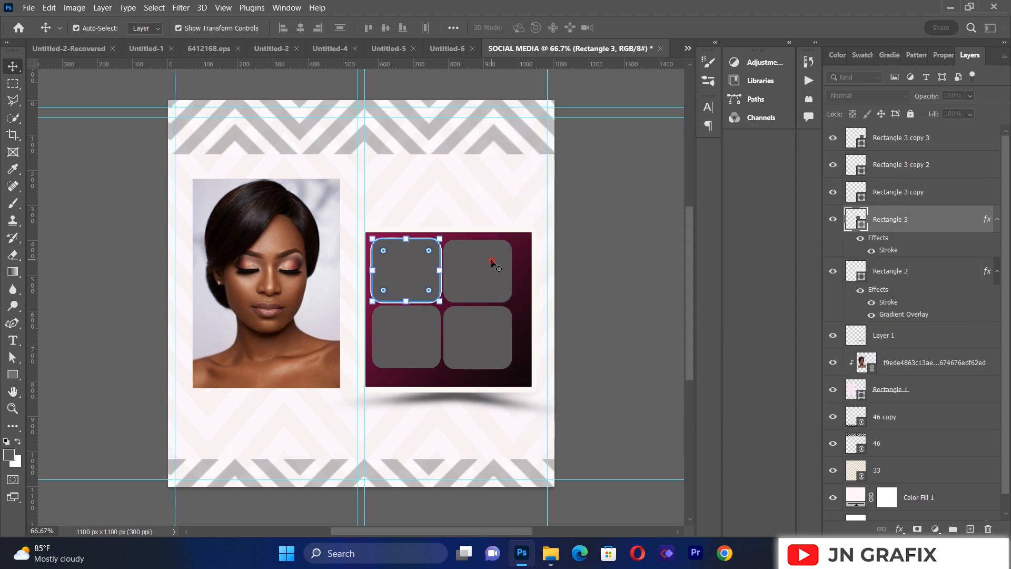
# Step: Add the same white 4 px outside stroke to the upper-right rounded rectangle
pyautogui.click(493, 263)
pyautogui.click(900, 529)
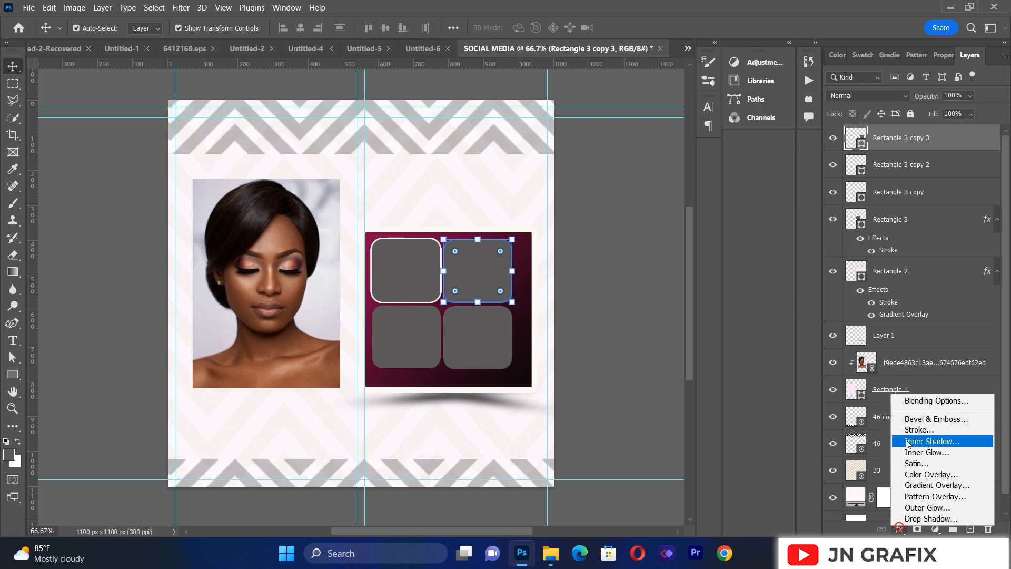
pyautogui.click(913, 430)
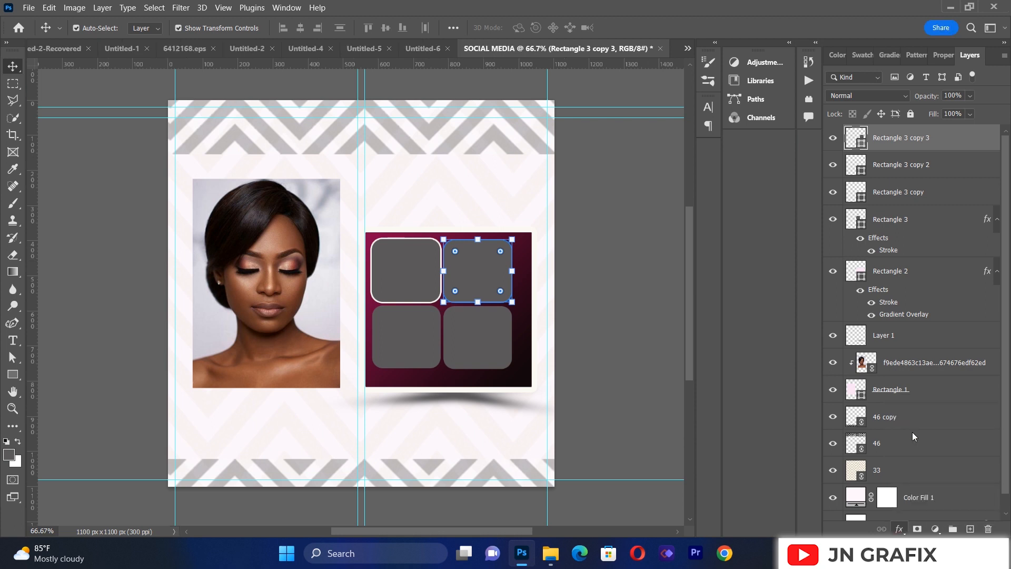
pyautogui.click(938, 157)
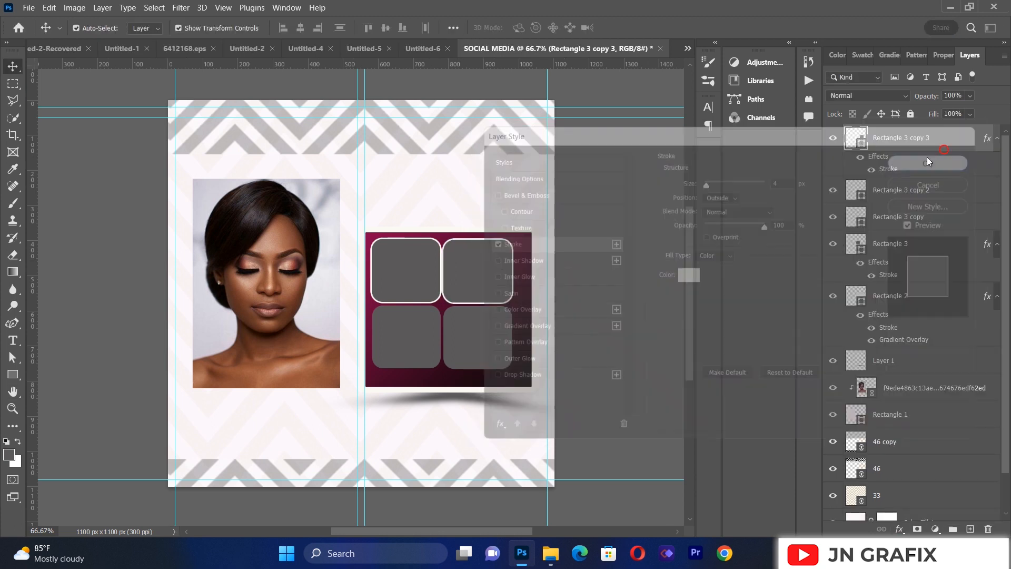
pyautogui.click(429, 339)
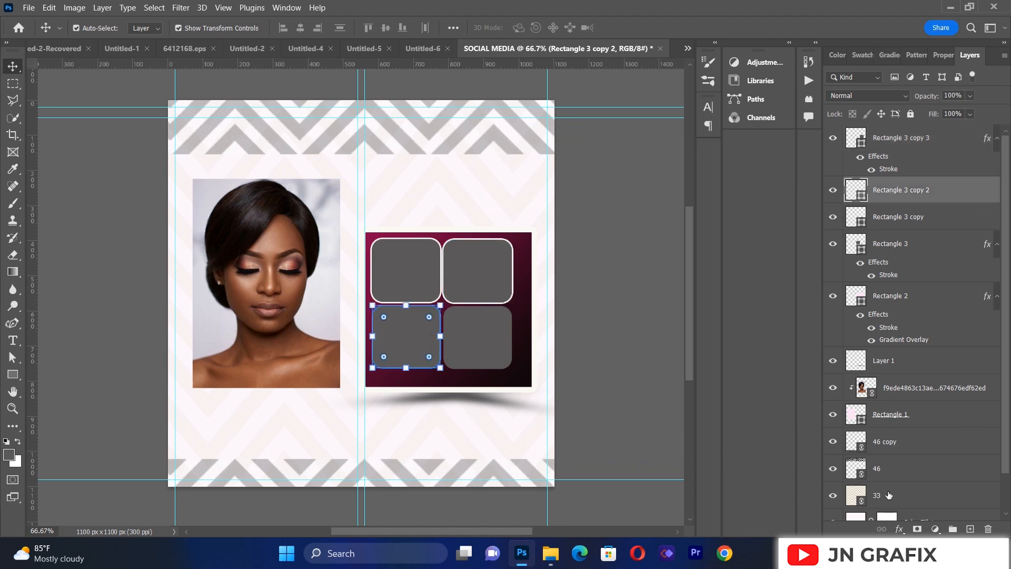
pyautogui.click(899, 528)
pyautogui.click(906, 428)
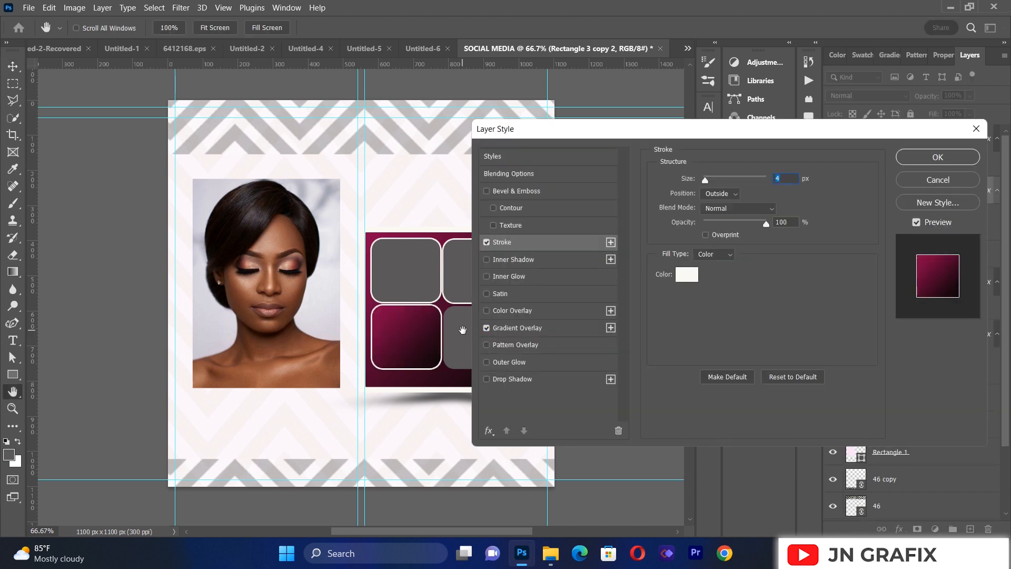
pyautogui.click(938, 179)
pyautogui.press('v')
# Step: Add the white 4 px outside stroke to the lower-right rounded rectangle
pyautogui.click(481, 337)
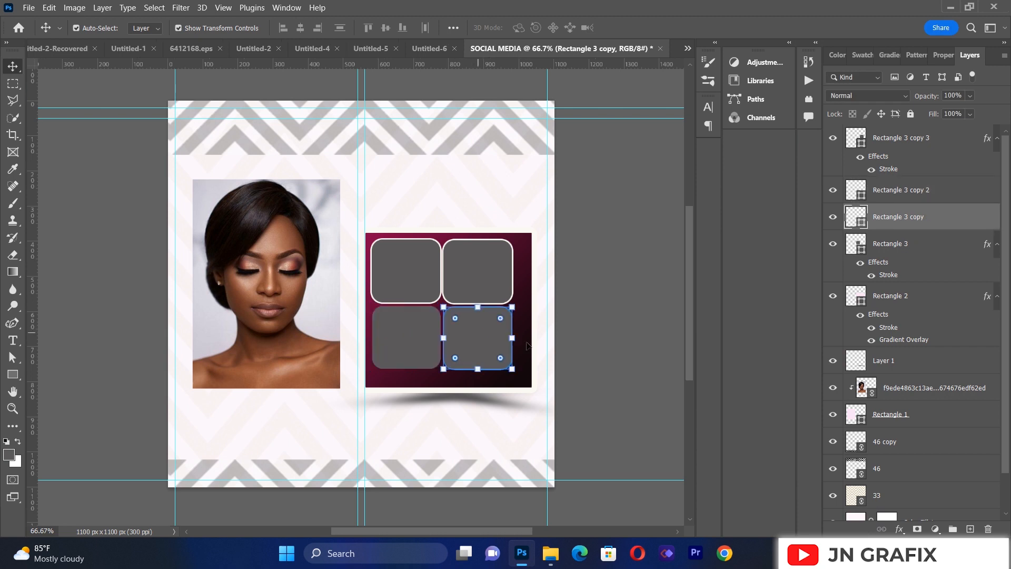
pyautogui.click(899, 529)
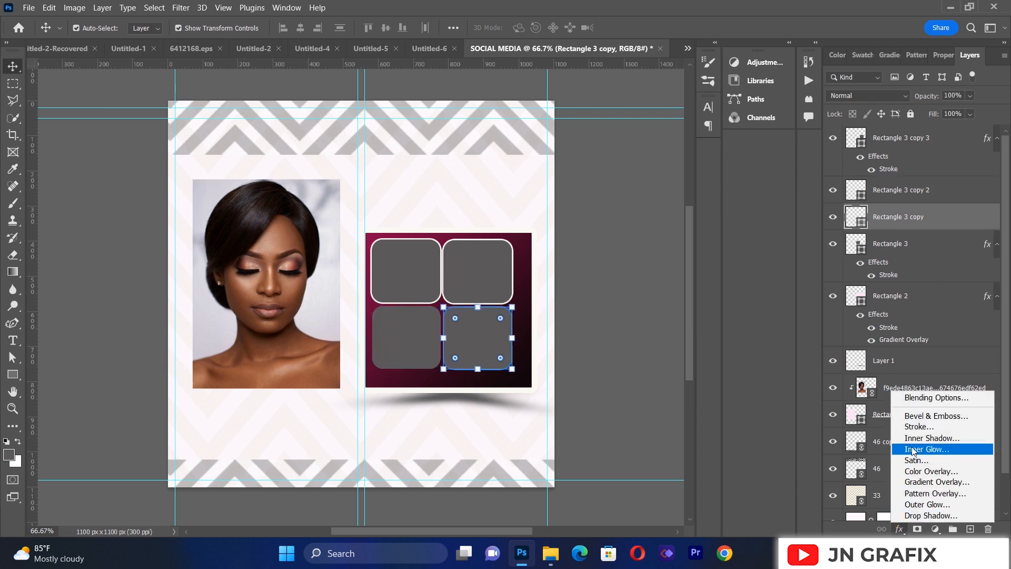
pyautogui.click(914, 430)
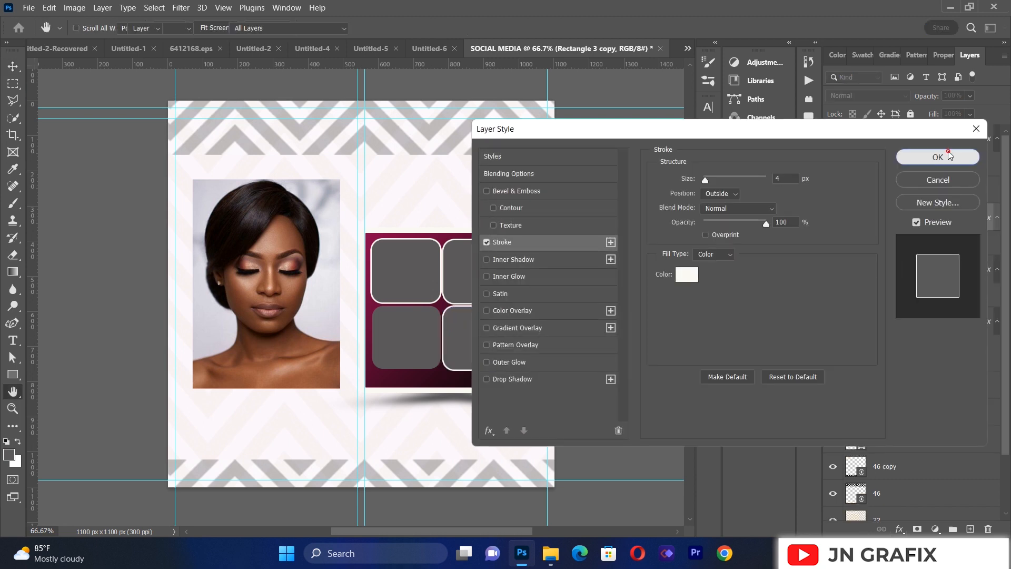
pyautogui.click(938, 157)
# Step: Add the white 4 px outside stroke, without a gradient overlay, to the lower-left rounded rectangle
pyautogui.click(401, 333)
pyautogui.click(900, 529)
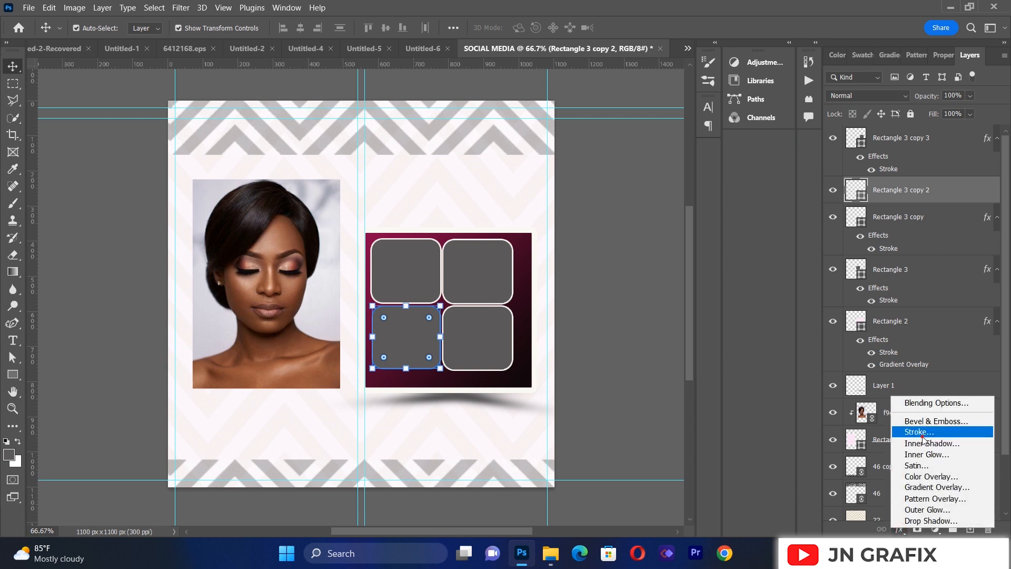
pyautogui.click(920, 433)
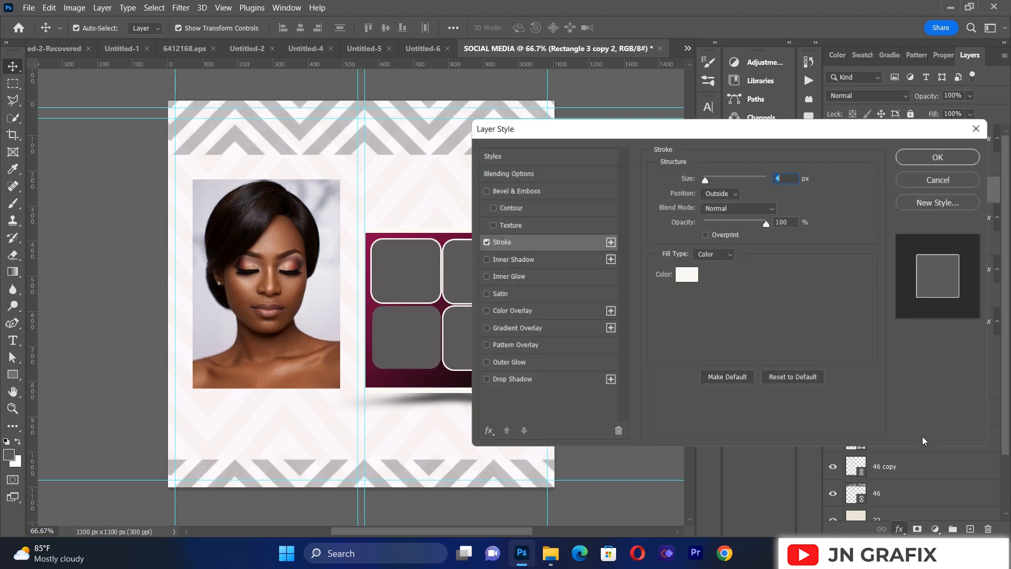
pyautogui.click(920, 157)
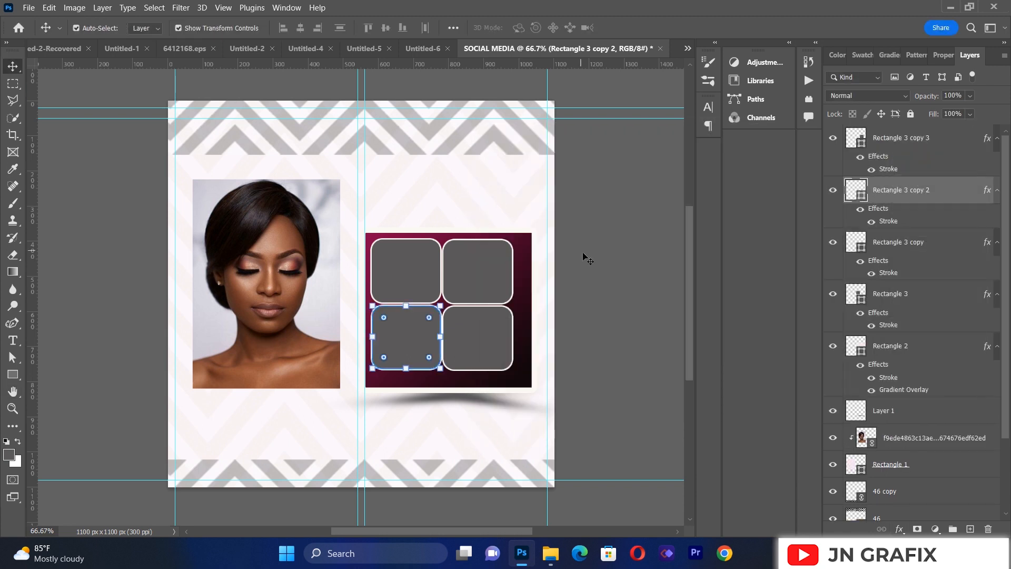
pyautogui.click(582, 252)
# Step: Nudge the lower-left rounded frame slightly down and left to line up with its neighbours
pyautogui.click(427, 331)
pyautogui.press('Down')
pyautogui.press('Down')
pyautogui.press('Down')
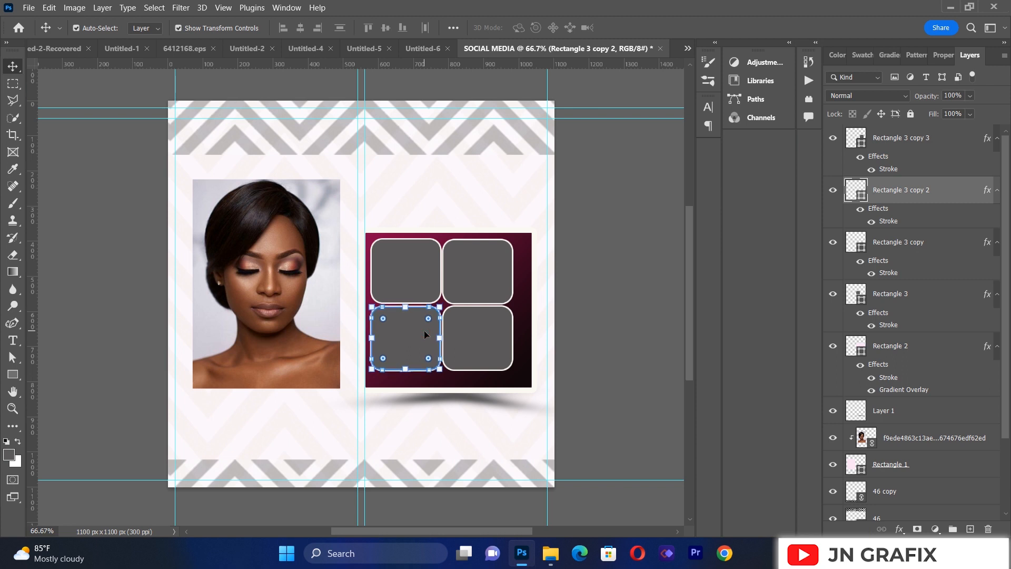
pyautogui.click(150, 305)
# Step: Shift the two upper rounded frames together slightly to the right within the gradient panel
pyautogui.click(423, 279)
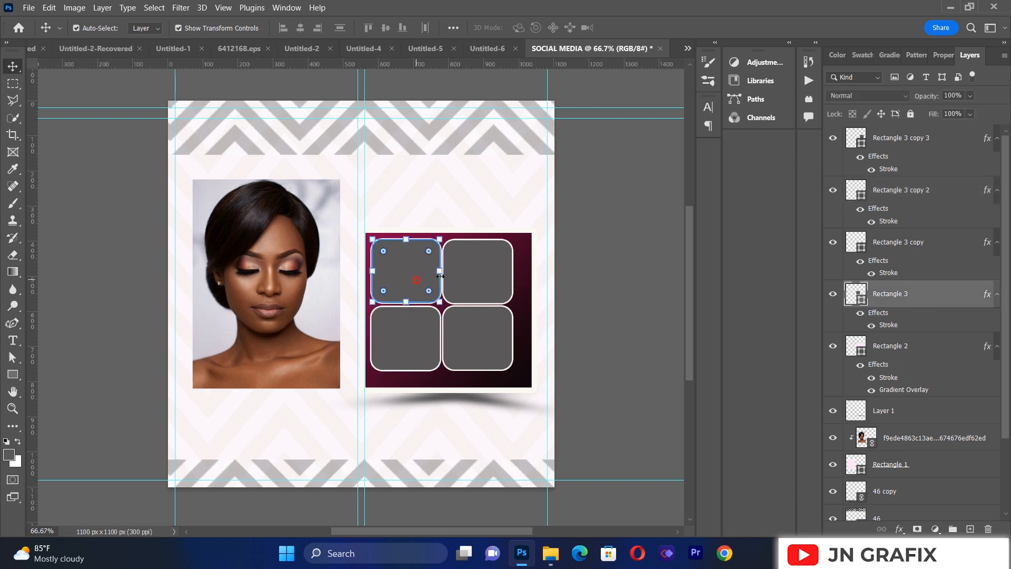
pyautogui.keyDown('shift'); pyautogui.click(471, 272); pyautogui.keyUp('shift')
pyautogui.press('Right')
pyautogui.press('Right')
pyautogui.press('Right')
pyautogui.press('Right')
pyautogui.press('Right')
pyautogui.press('Right')
pyautogui.press('Right')
pyautogui.press('Right')
pyautogui.press('Right')
pyautogui.press('Right')
pyautogui.click(87, 298)
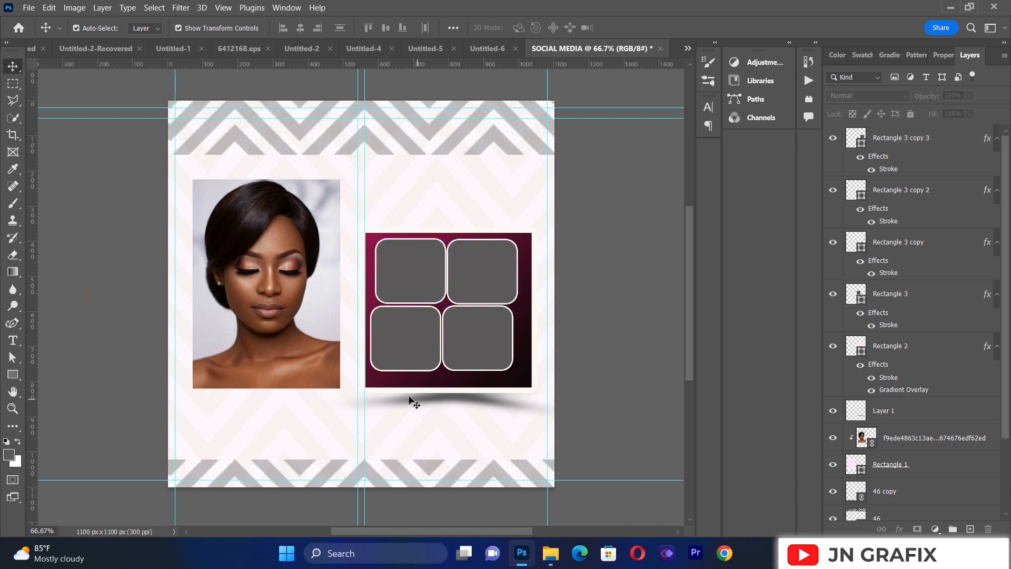
# Step: Shift the two lower rounded frames together right and slightly down, lining them up beneath the upper pair
pyautogui.click(402, 340)
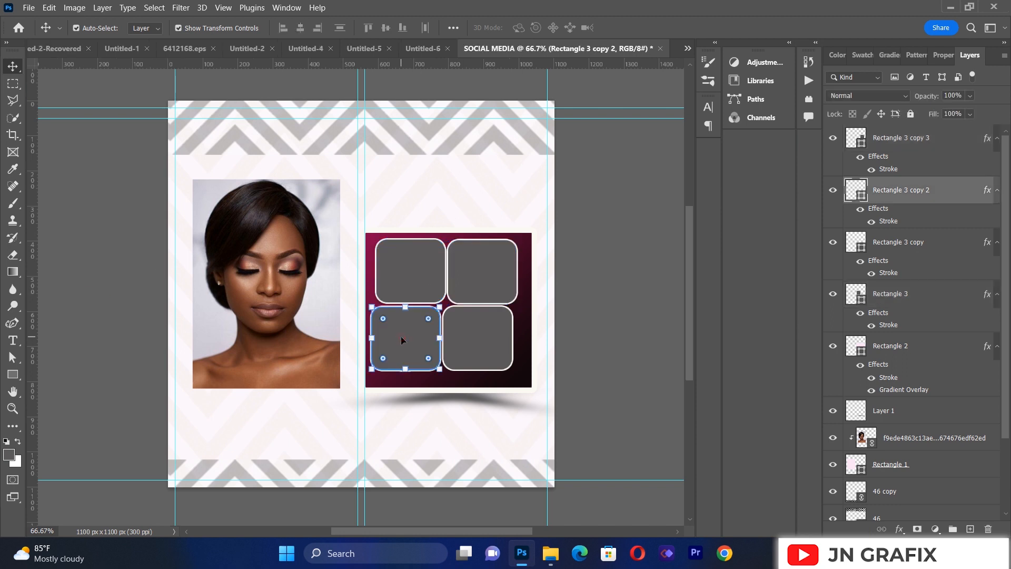
pyautogui.keyDown('shift'); pyautogui.click(480, 358); pyautogui.keyUp('shift')
pyautogui.hotkey('shift', 'Right')
pyautogui.hotkey('shift', 'Right')
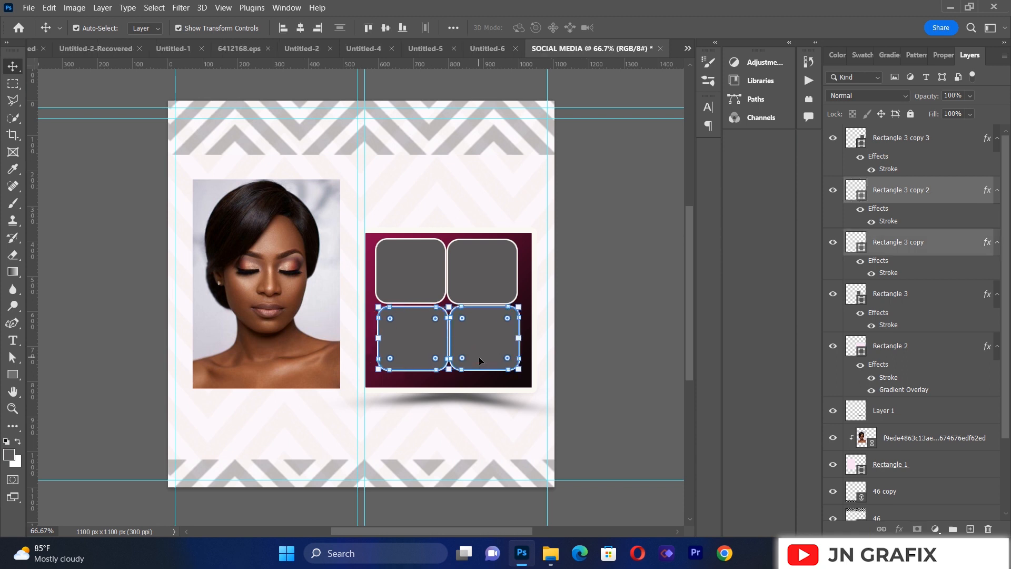
pyautogui.press('Down')
pyautogui.press('Down')
pyautogui.press('Down')
pyautogui.press('Down')
pyautogui.press('Left')
pyautogui.press('Left')
pyautogui.press('Left')
pyautogui.press('Left')
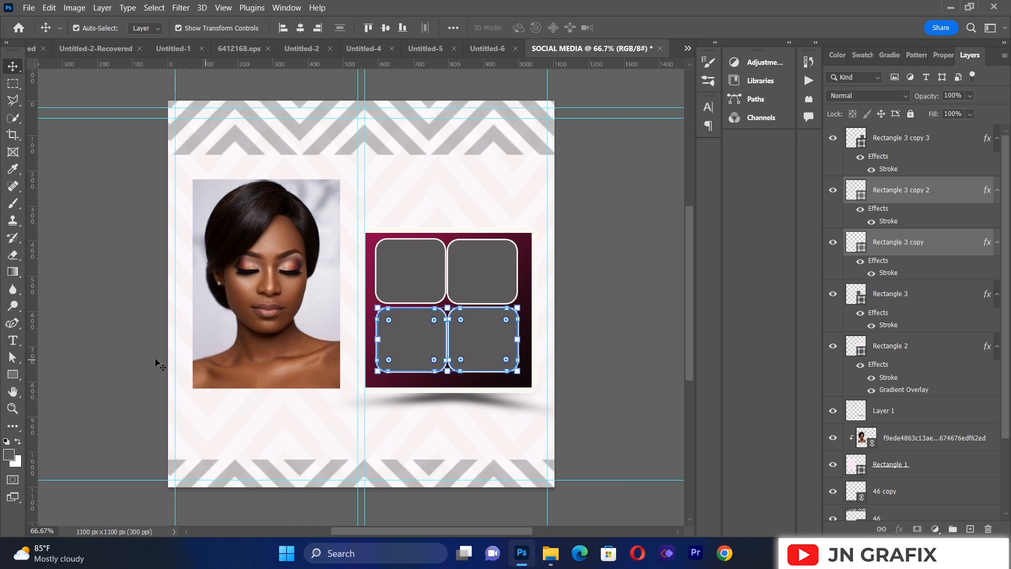
pyautogui.click(339, 343)
# Step: Nudge the lower-left rounded frame left to widen its gap to the lower-right frame
pyautogui.click(411, 340)
pyautogui.press('Left')
pyautogui.press('Left')
pyautogui.press('Left')
pyautogui.press('Left')
pyautogui.press('Left')
pyautogui.press('Left')
pyautogui.press('Left')
pyautogui.press('Left')
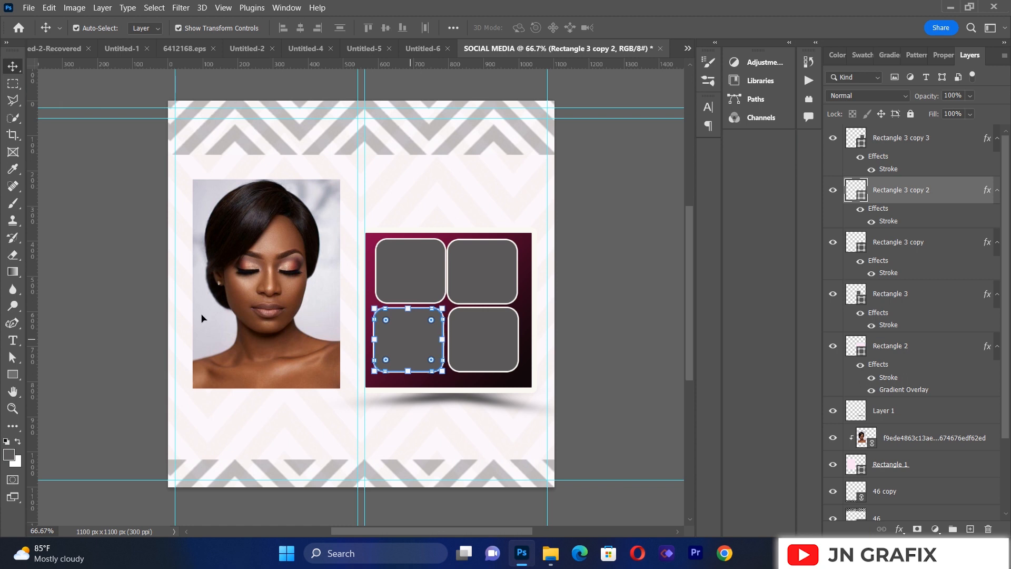
pyautogui.click(129, 319)
# Step: Nudge the upper-left rounded frame left to align with the lower-left frame
pyautogui.click(396, 270)
pyautogui.press('Left')
pyautogui.press('Left')
pyautogui.press('Left')
pyautogui.press('Left')
pyautogui.press('Left')
pyautogui.press('Left')
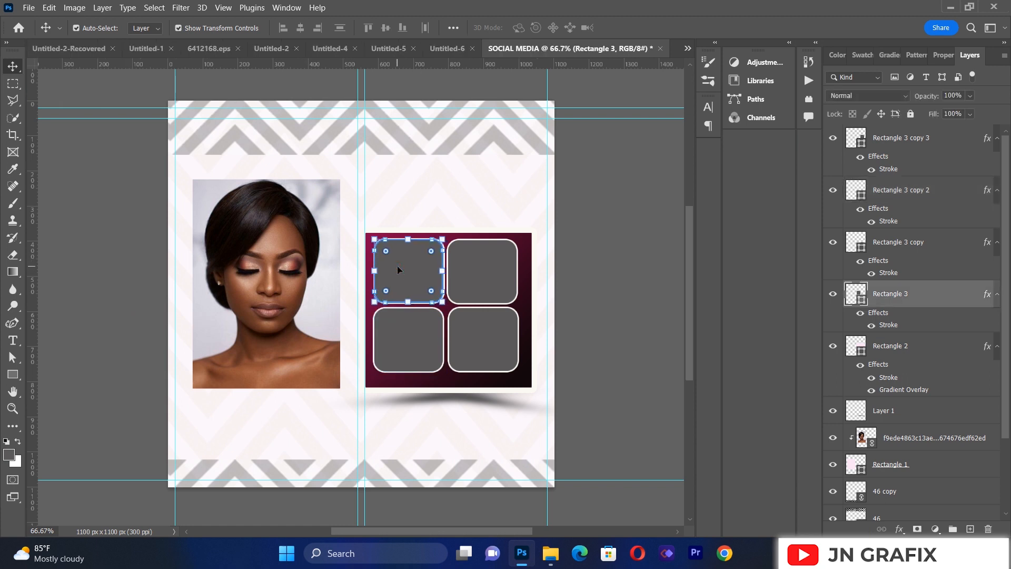
pyautogui.click(134, 284)
# Step: Nudge the upper-right rounded frame slightly up and right to align with the upper-left and lower-right frames
pyautogui.click(463, 280)
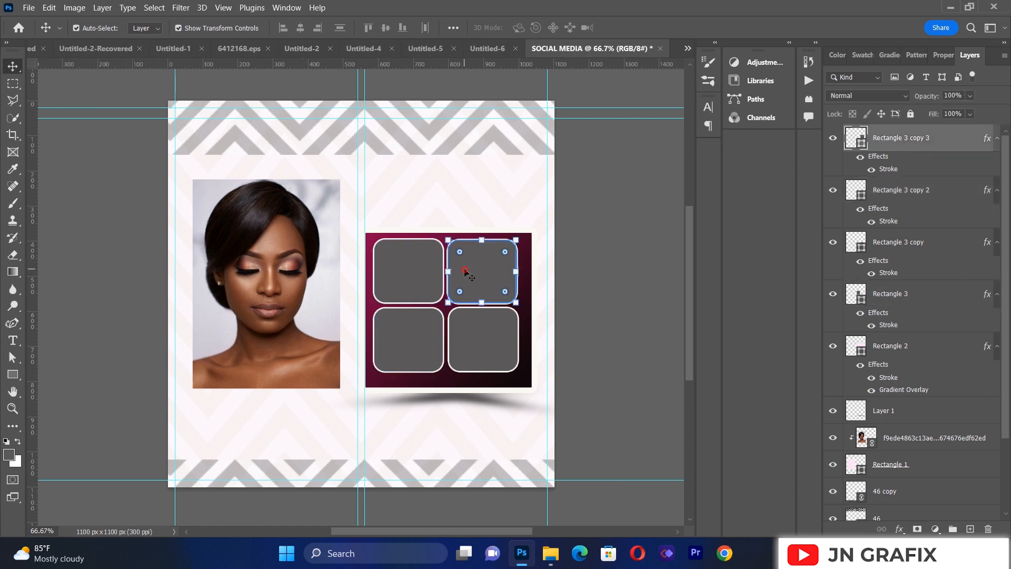
pyautogui.press('Up')
pyautogui.press('Up')
pyautogui.press('Up')
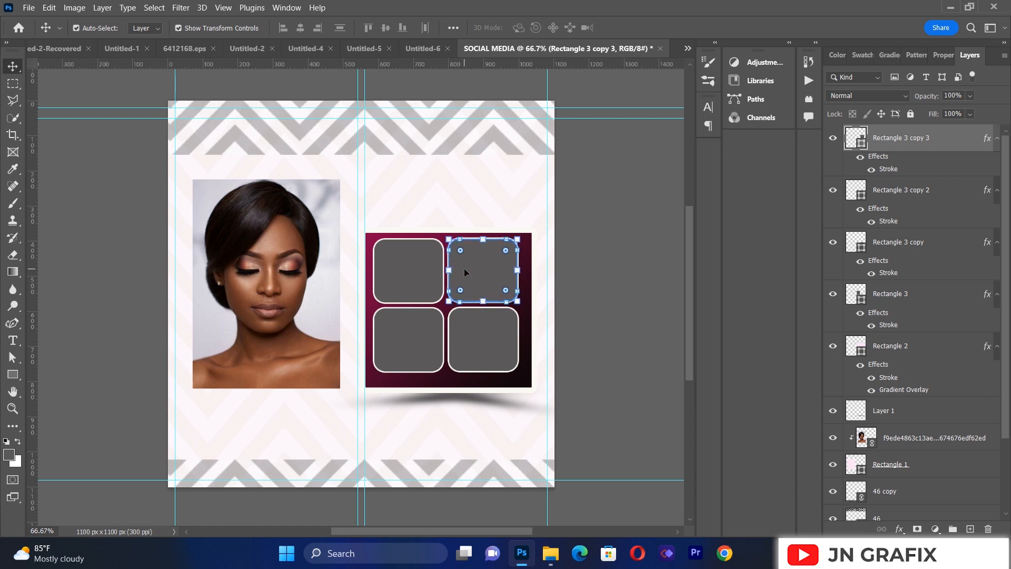
pyautogui.click(158, 311)
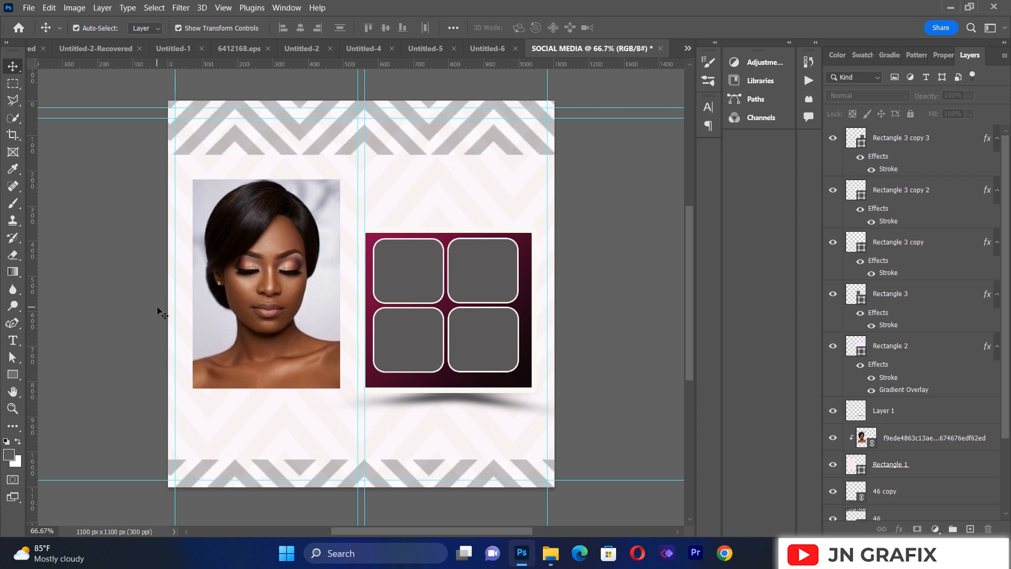
# Step: Place the linked photo 40e83b99e91d2f05a4c8fc8c1dce46f6.jpg and shift it left so the right-hand frames are uncovered
pyautogui.click(28, 8)
pyautogui.click(78, 269)
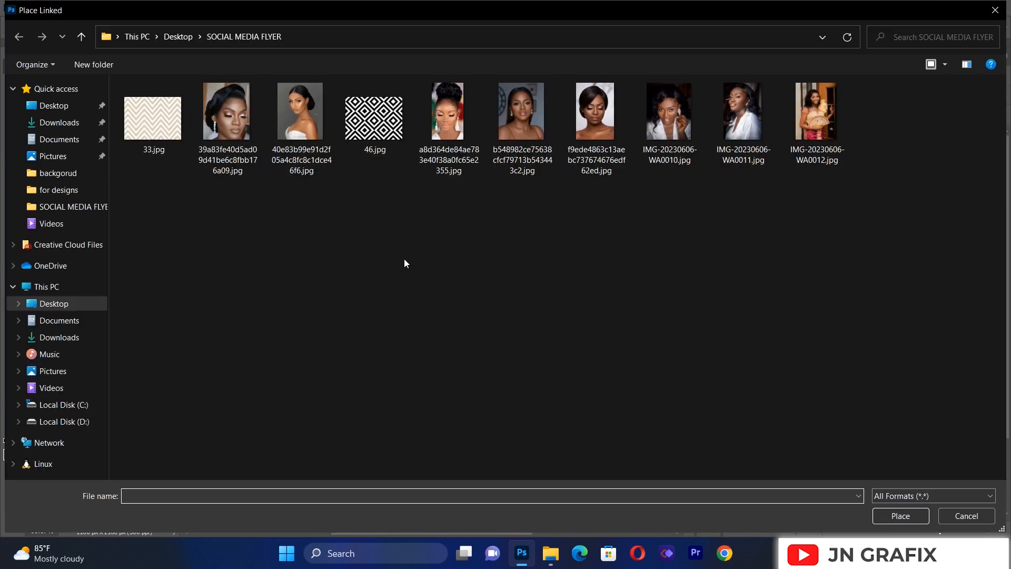
pyautogui.doubleClick(307, 91)
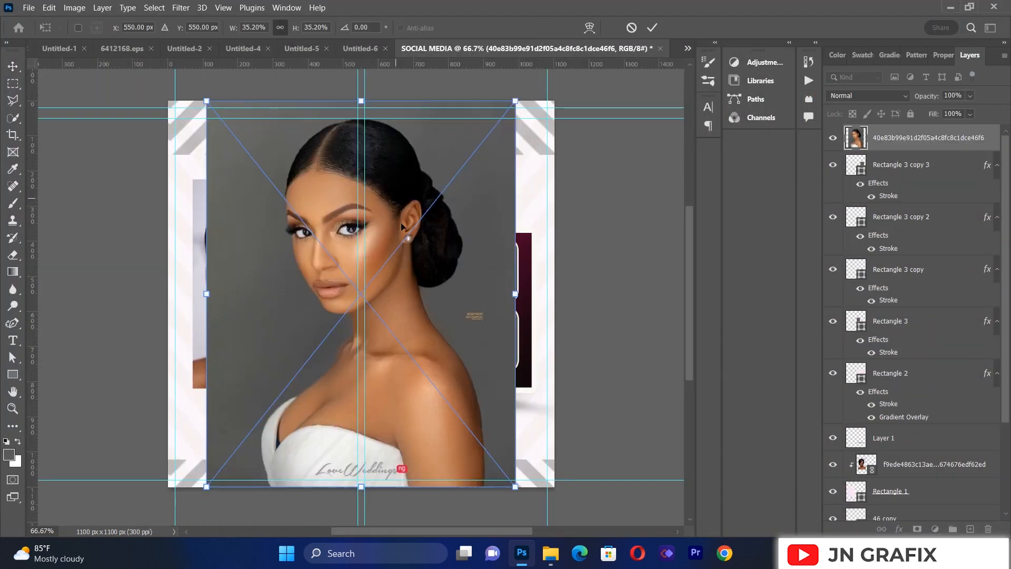
pyautogui.moveTo(442, 271); pyautogui.dragTo(340, 270)
pyautogui.click(21, 70)
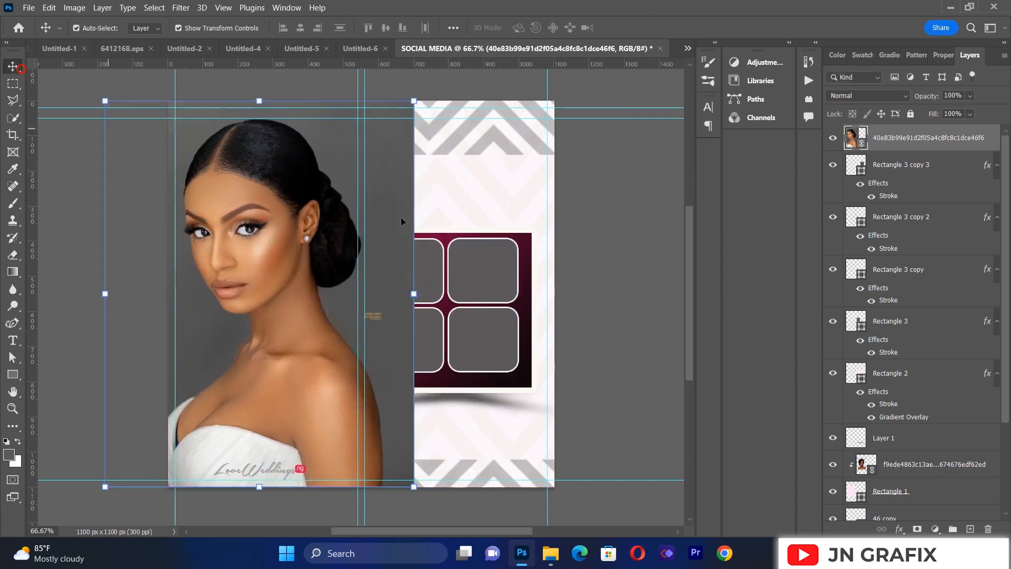
# Step: Move the placed photo's layer directly above Rectangle 3 and clip it to that upper-left rounded frame
pyautogui.click(435, 282)
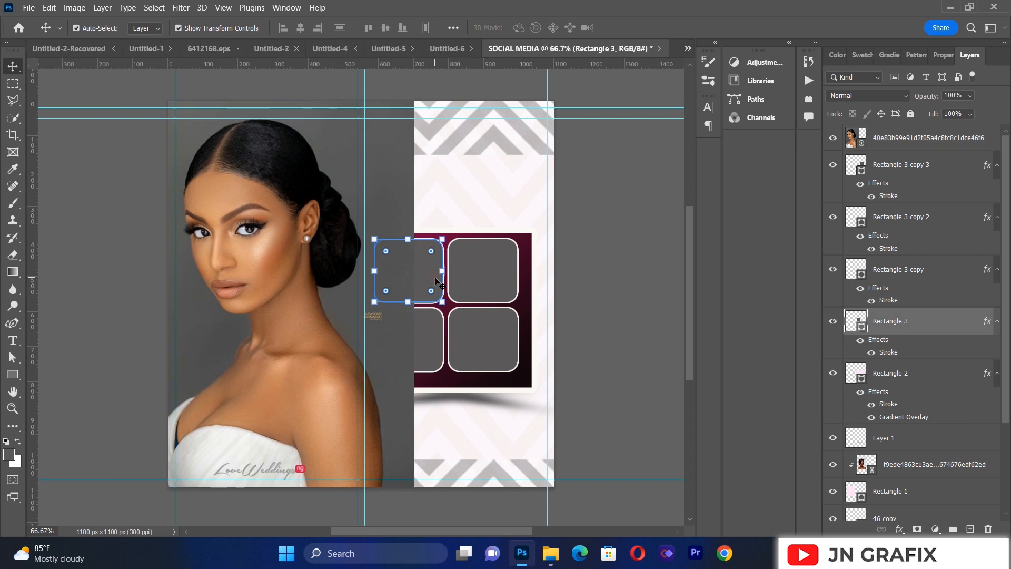
pyautogui.moveTo(931, 140); pyautogui.dragTo(899, 299)
pyautogui.rightClick(900, 298)
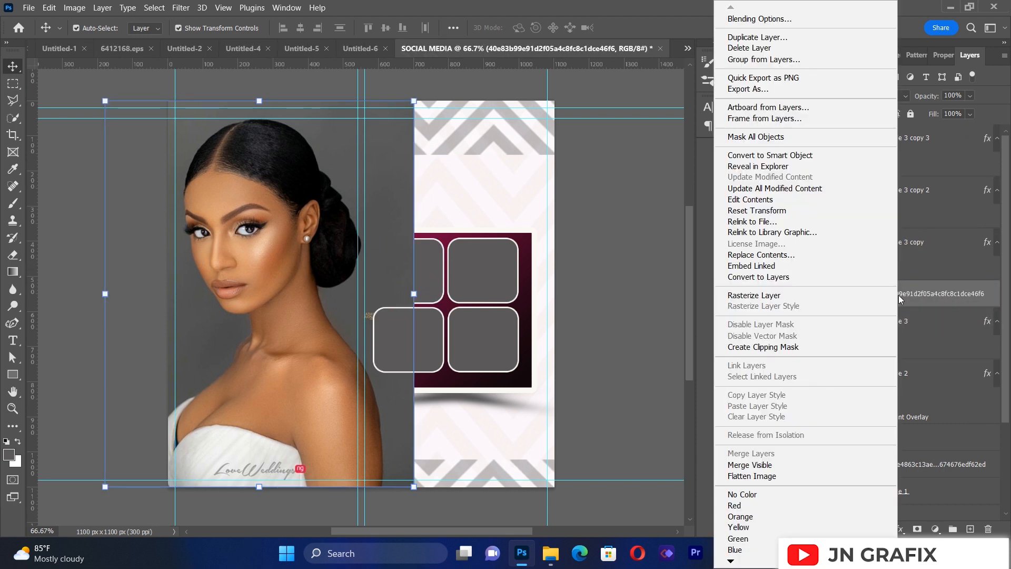
pyautogui.click(810, 347)
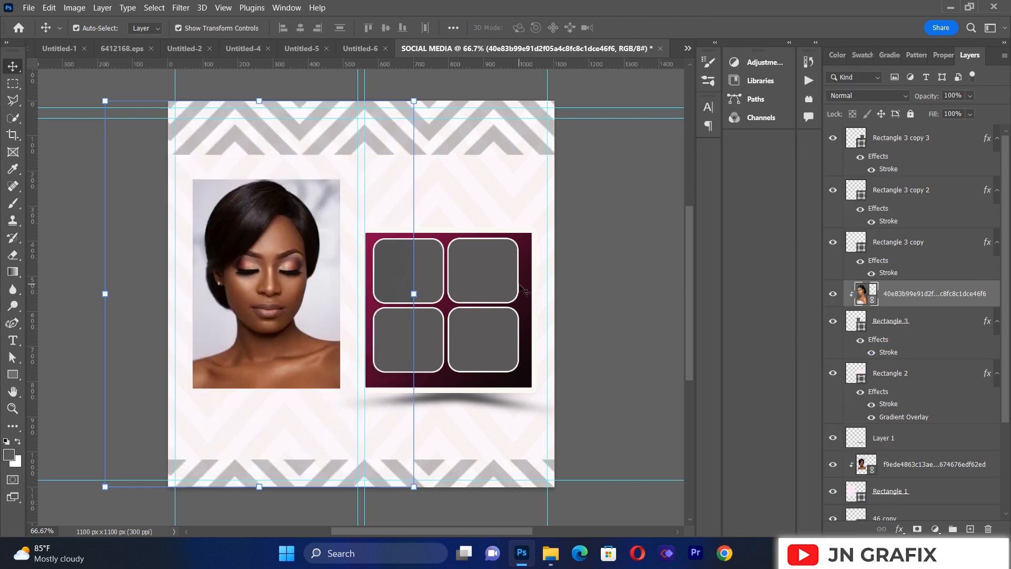
# Step: Scale the clipped photo to about 12.7% and position it so the woman's face fills the upper-left rounded frame
pyautogui.moveTo(404, 268); pyautogui.dragTo(521, 286)
pyautogui.moveTo(531, 113); pyautogui.dragTo(478, 270)
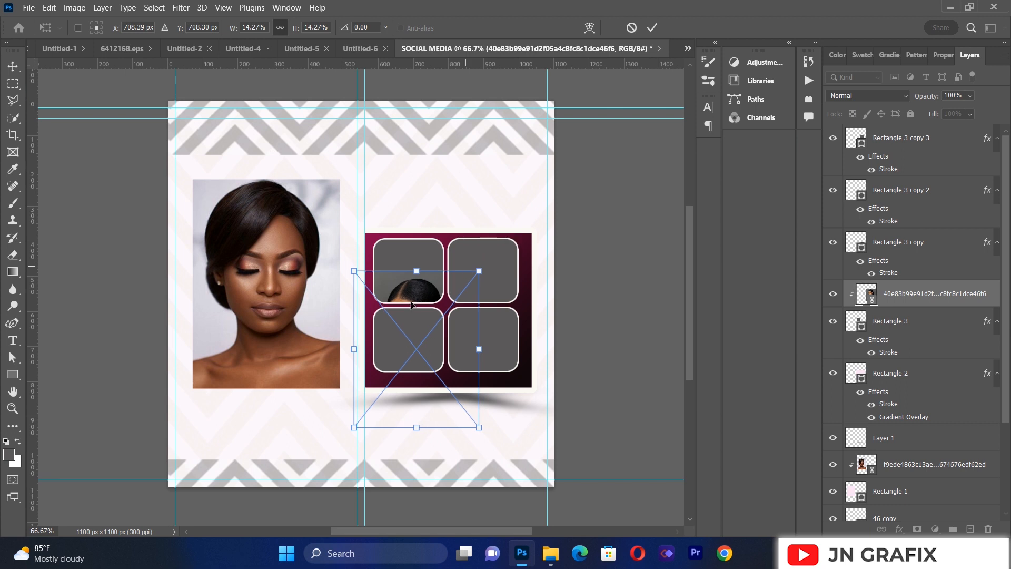
pyautogui.moveTo(412, 305); pyautogui.dragTo(404, 253)
pyautogui.moveTo(470, 218); pyautogui.dragTo(446, 249)
pyautogui.moveTo(405, 291); pyautogui.dragTo(415, 271)
pyautogui.press('Left')
pyautogui.press('Down')
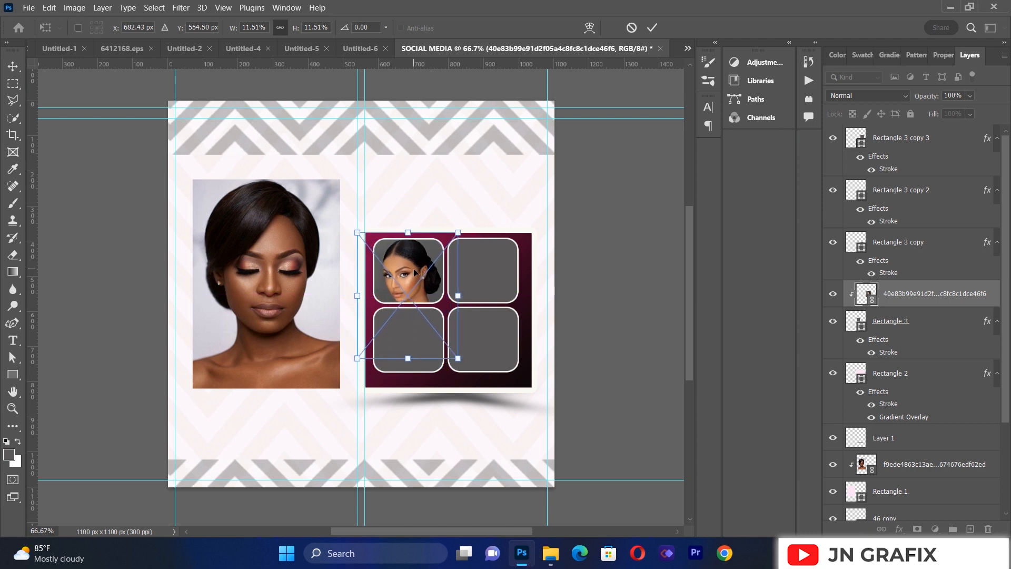
pyautogui.moveTo(458, 231); pyautogui.dragTo(471, 222)
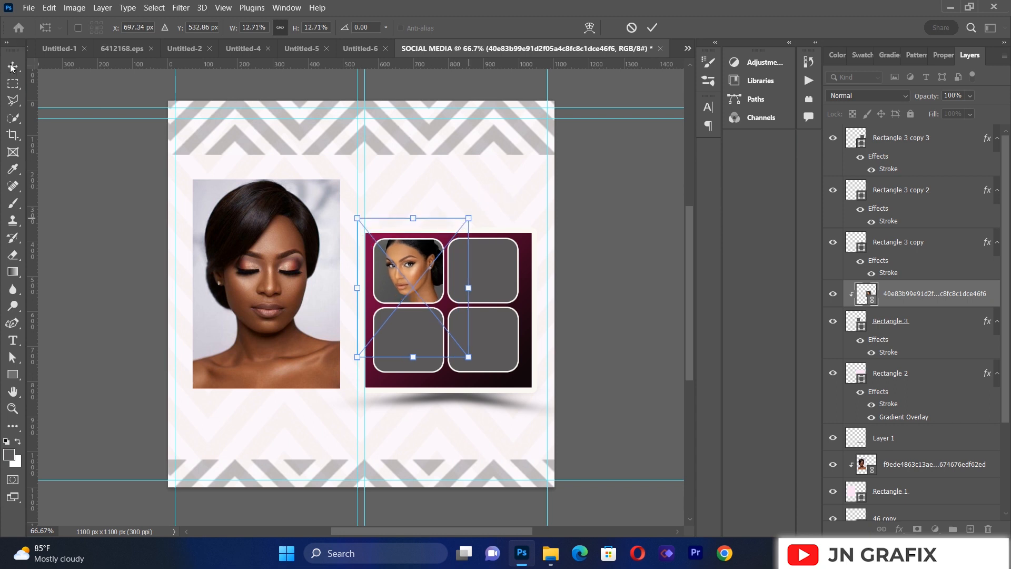
pyautogui.press('Return')
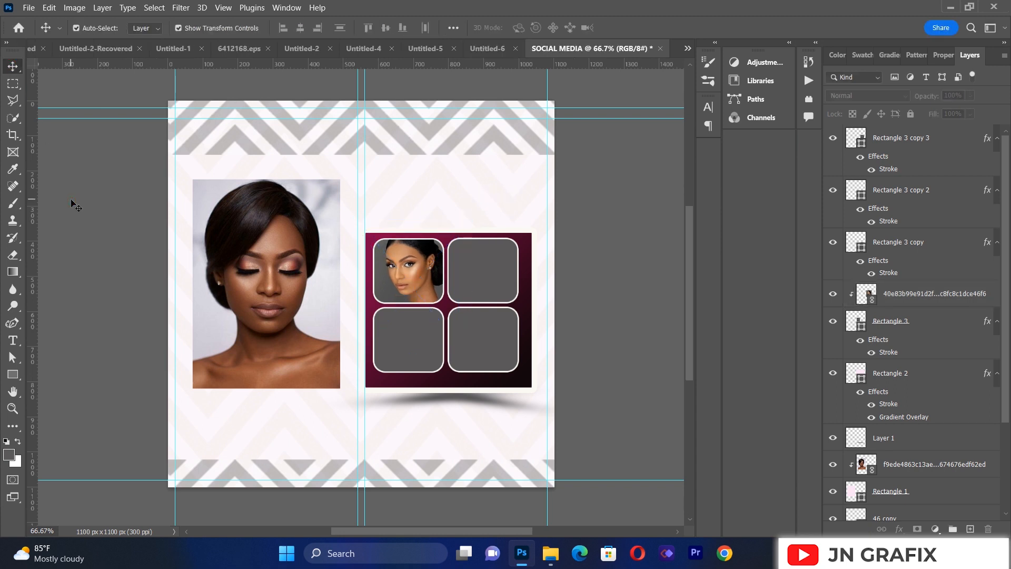
# Step: Place the linked photo IMG-20230606-WA0010.jpg, scaled to about 11% and moved left so the right-hand frames are uncovered
pyautogui.click(28, 9)
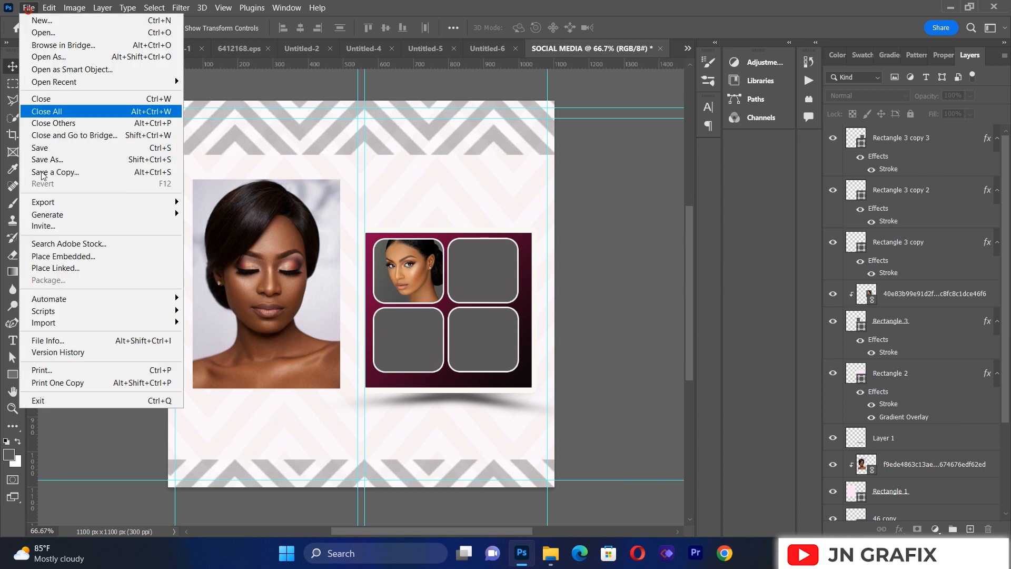
pyautogui.click(63, 268)
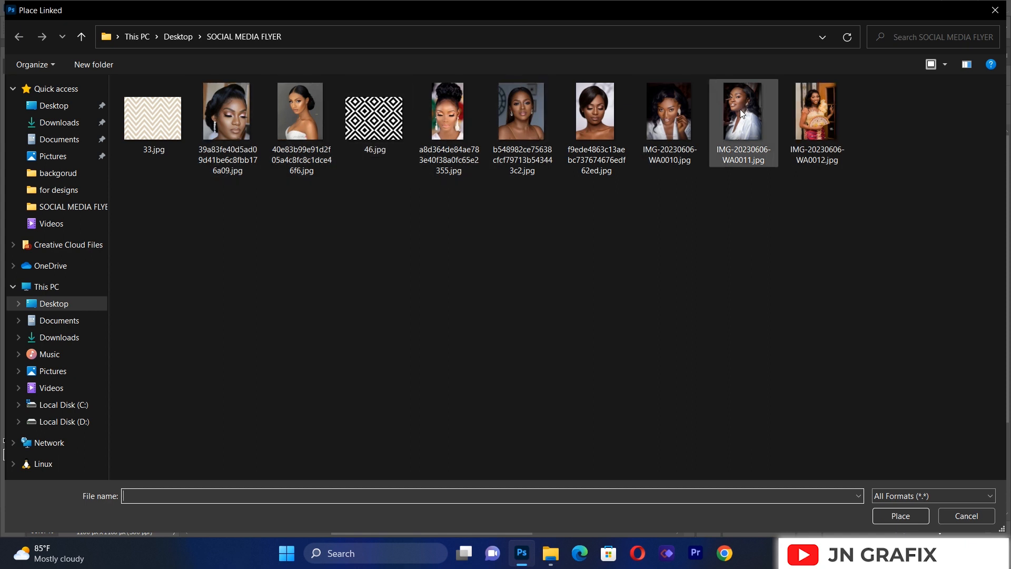
pyautogui.doubleClick(684, 116)
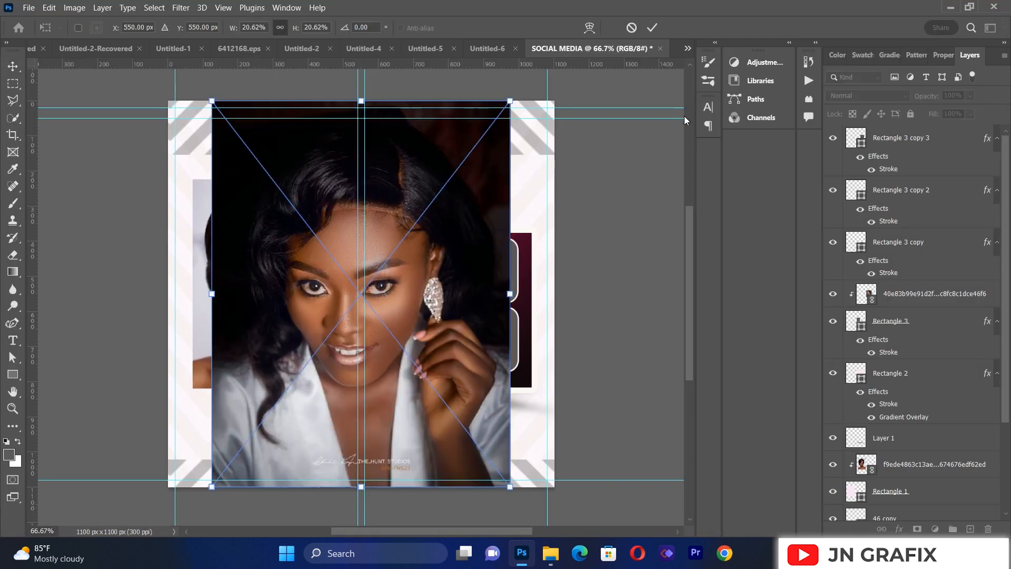
pyautogui.moveTo(509, 103); pyautogui.dragTo(370, 282)
pyautogui.moveTo(268, 390); pyautogui.dragTo(307, 325)
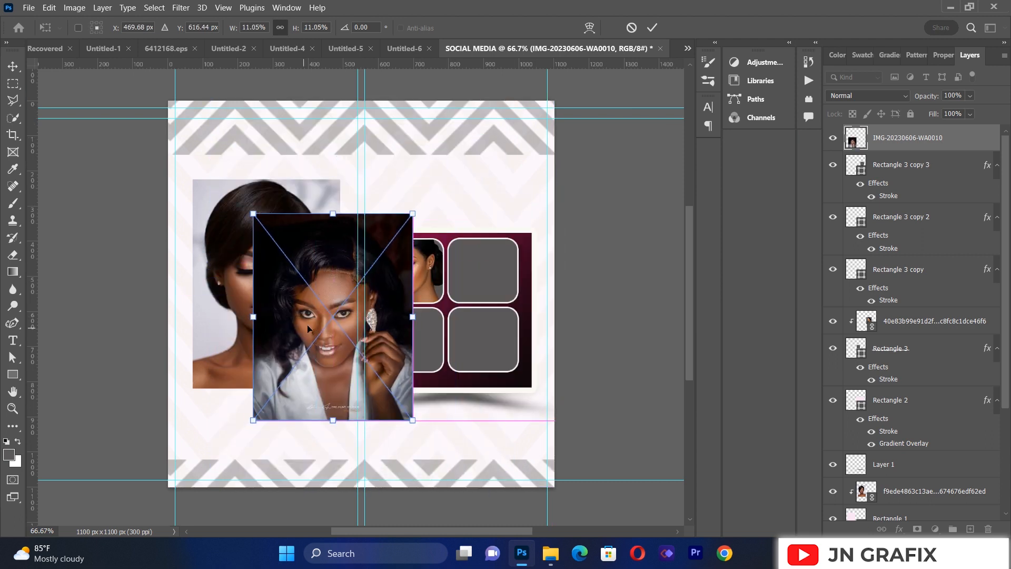
pyautogui.click(13, 67)
# Step: Move the placed photo over the upper-right rounded frame and clip it to Rectangle 3 copy 3
pyautogui.click(463, 295)
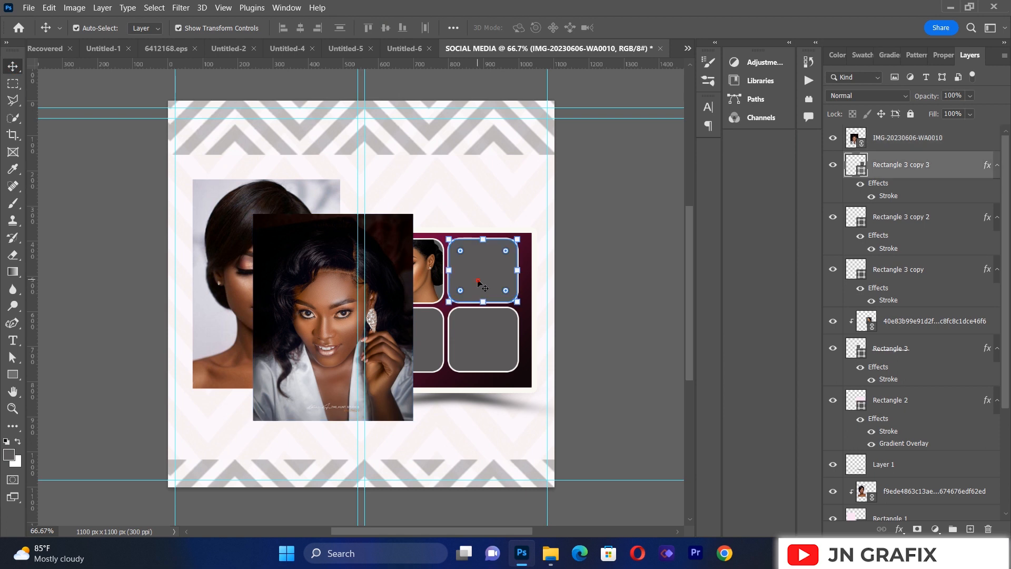
pyautogui.rightClick(898, 136)
pyautogui.click(484, 279)
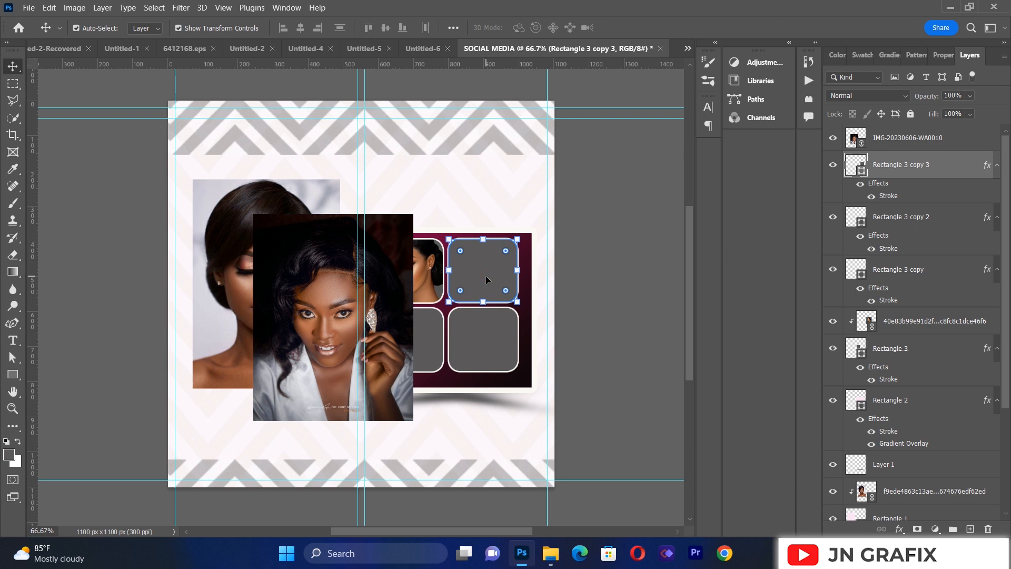
pyautogui.moveTo(403, 270); pyautogui.dragTo(486, 261)
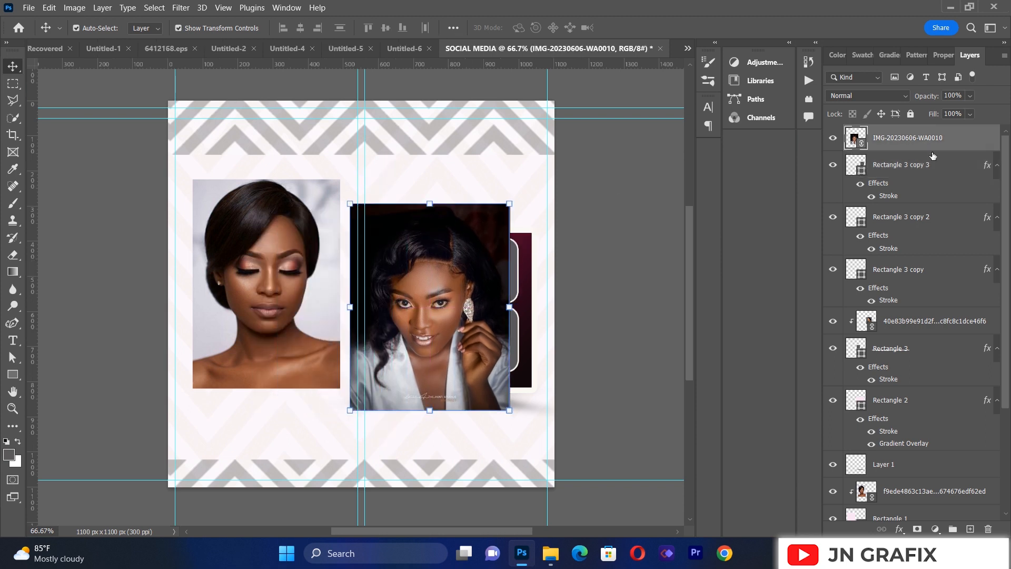
pyautogui.rightClick(921, 138)
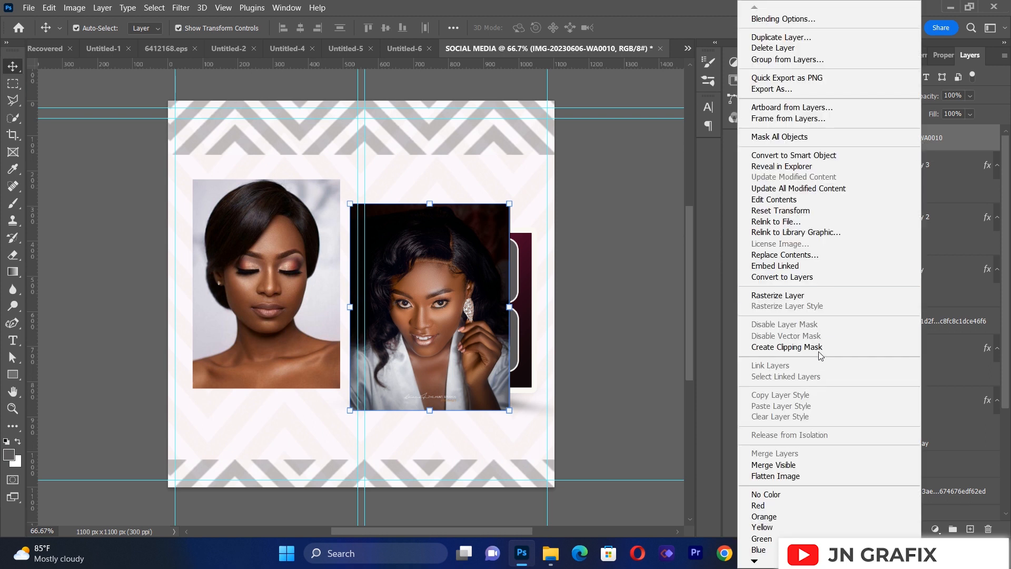
pyautogui.click(819, 352)
# Step: Scale the clipped photo to about 7.2% and position it so the woman's face fills the upper-right rounded frame
pyautogui.moveTo(478, 283); pyautogui.dragTo(516, 273)
pyautogui.moveTo(553, 196); pyautogui.dragTo(490, 272)
pyautogui.moveTo(457, 312); pyautogui.dragTo(511, 253)
pyautogui.press('Left')
pyautogui.press('Left')
pyautogui.press('Left')
pyautogui.press('Left')
pyautogui.press('Left')
pyautogui.press('Left')
pyautogui.press('Left')
pyautogui.press('Left')
pyautogui.press('Left')
pyautogui.press('Left')
pyautogui.press('Left')
pyautogui.press('Left')
pyautogui.press('Left')
pyautogui.press('Left')
pyautogui.press('Left')
pyautogui.press('Left')
pyautogui.press('Left')
pyautogui.press('Left')
pyautogui.press('Left')
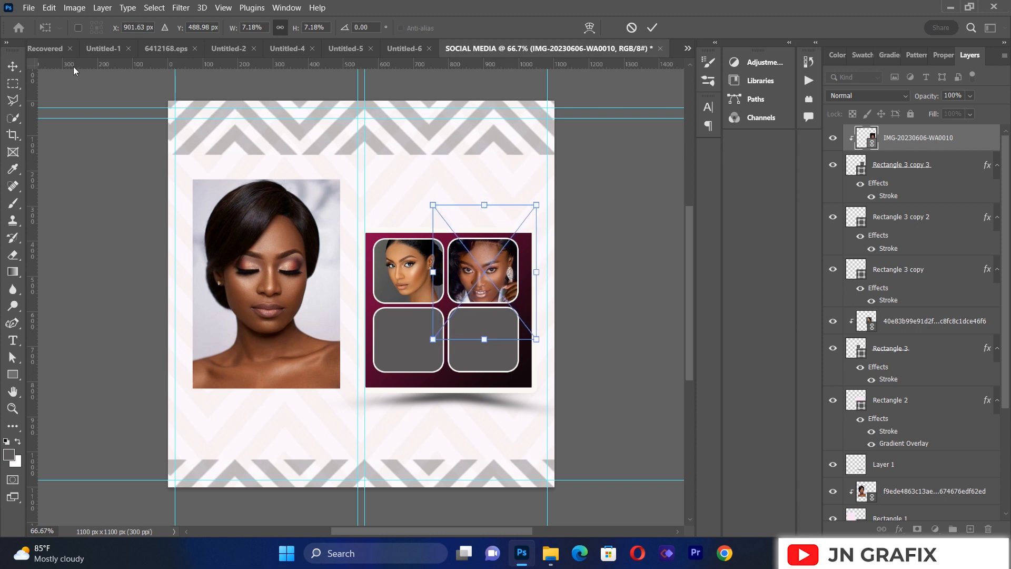
pyautogui.click(18, 67)
pyautogui.click(72, 180)
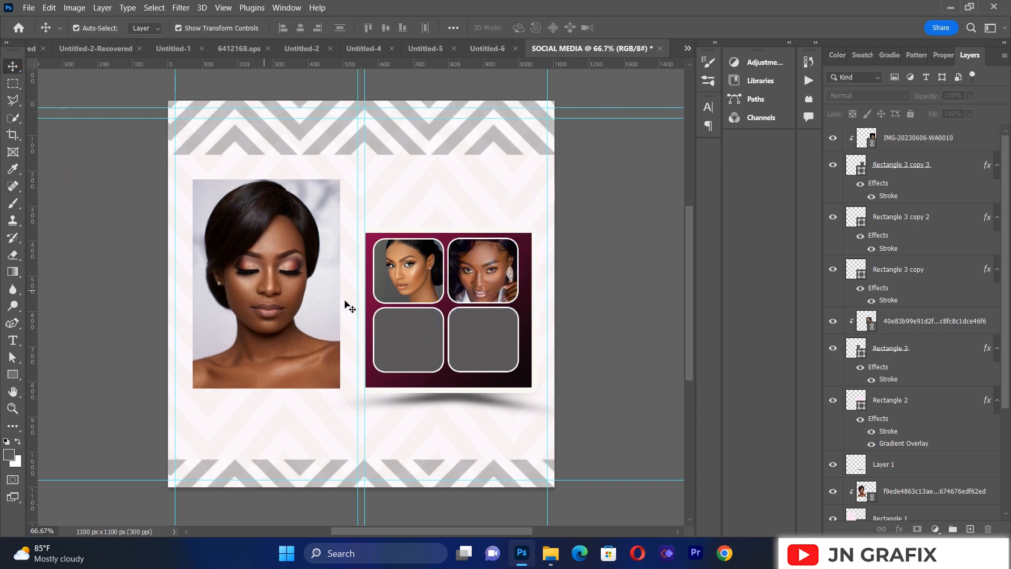
# Step: Place the linked photo a8d364de84ae783e40f38a0fc65e2355.jpg and shift it left so the four rounded frames are uncovered
pyautogui.click(28, 9)
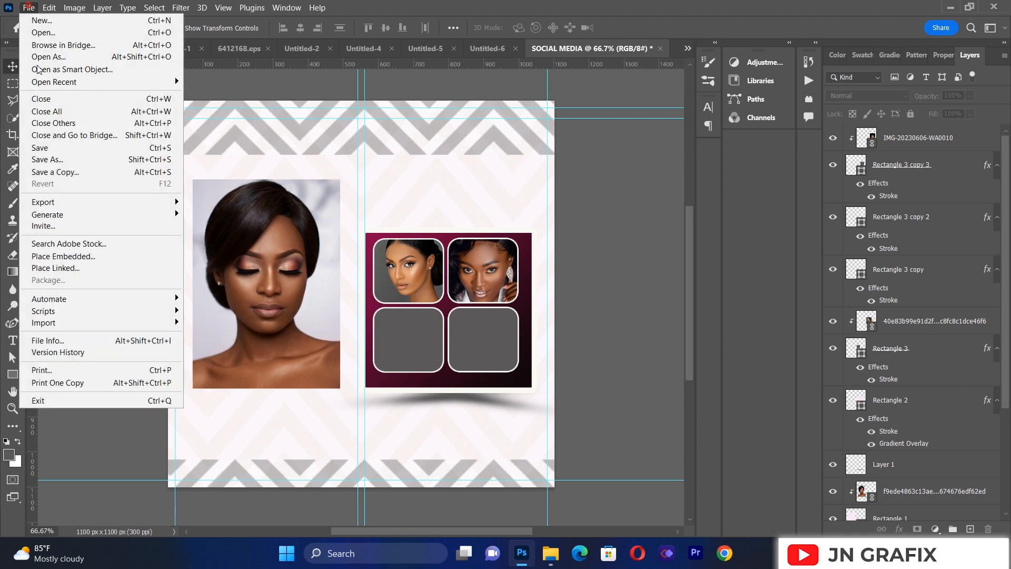
pyautogui.click(72, 264)
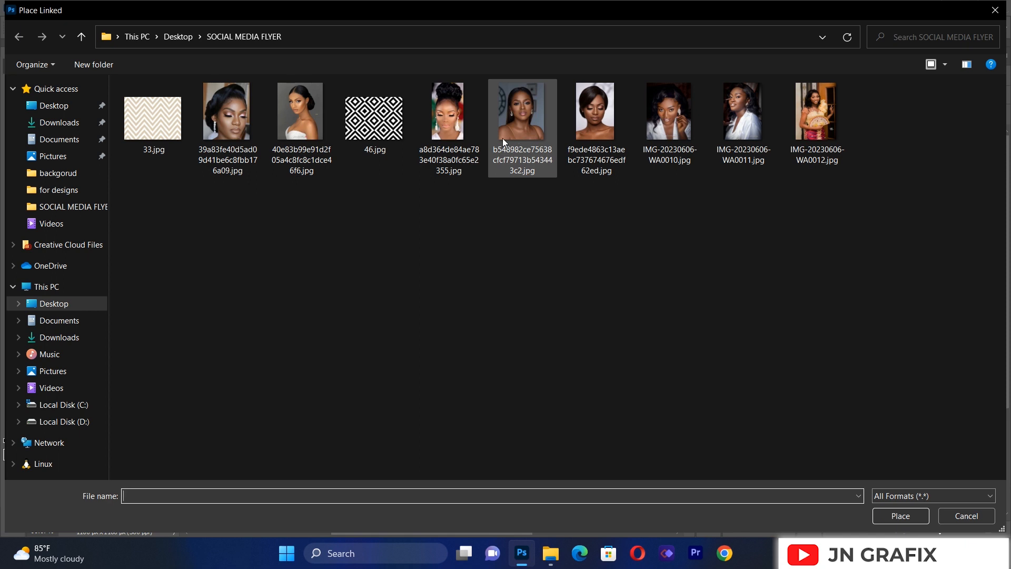
pyautogui.doubleClick(454, 134)
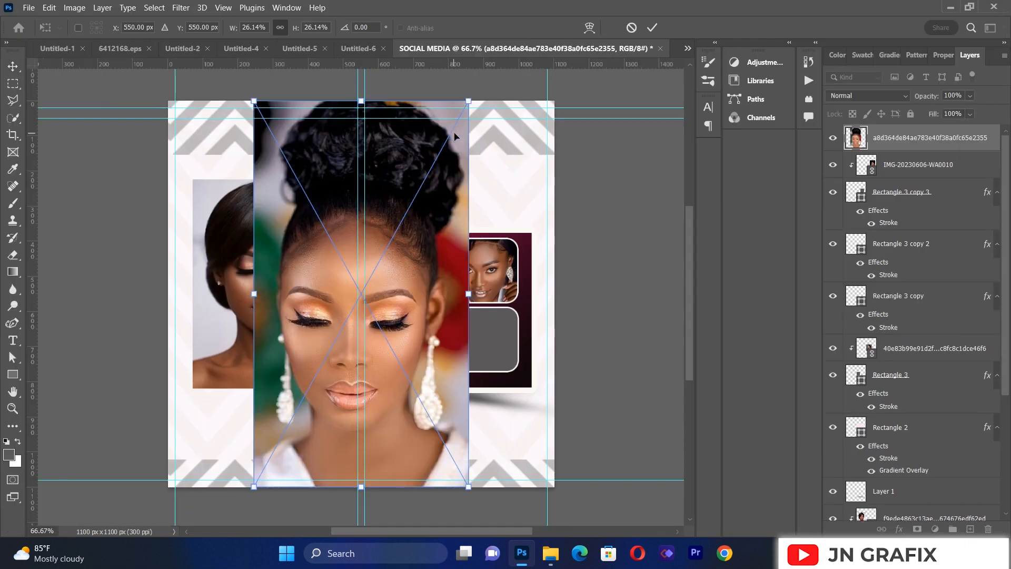
pyautogui.moveTo(413, 288); pyautogui.dragTo(284, 279)
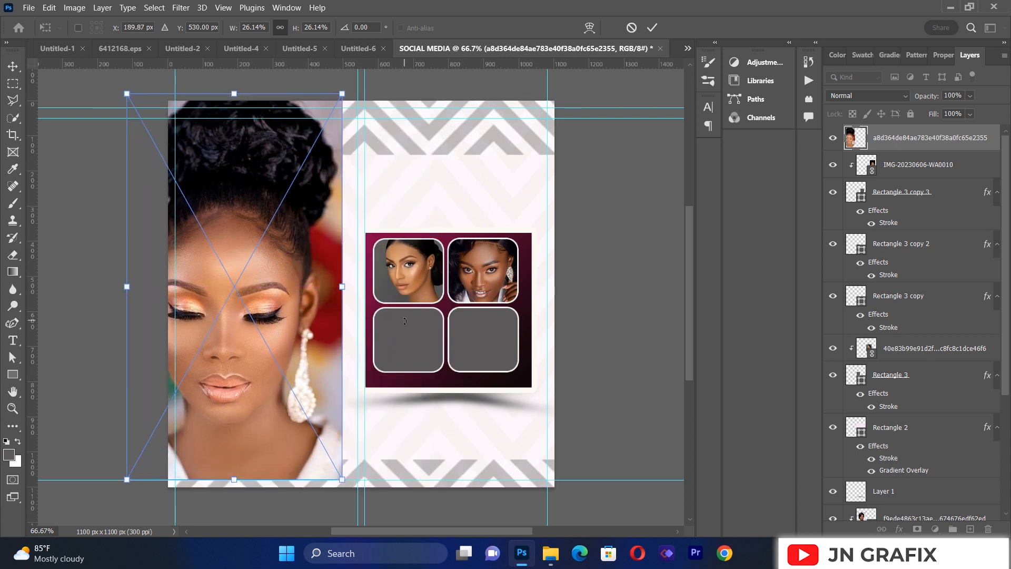
pyautogui.press('Return')
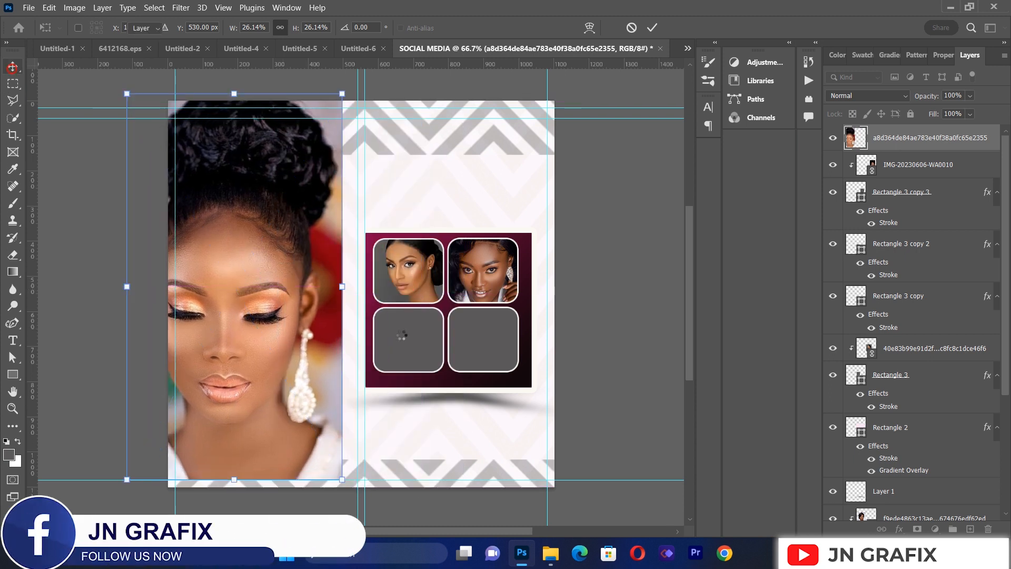
# Step: Move the placed photo's layer directly above Rectangle 3 copy 2, clip it to that lower-left frame and position one made-up eye inside
pyautogui.click(403, 339)
pyautogui.moveTo(890, 139); pyautogui.dragTo(891, 226)
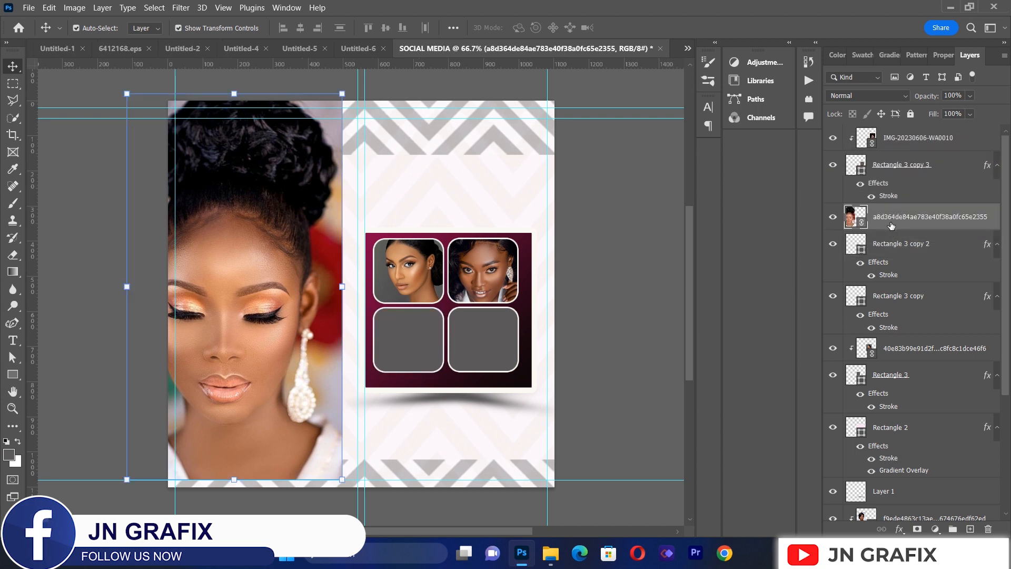
pyautogui.rightClick(892, 224)
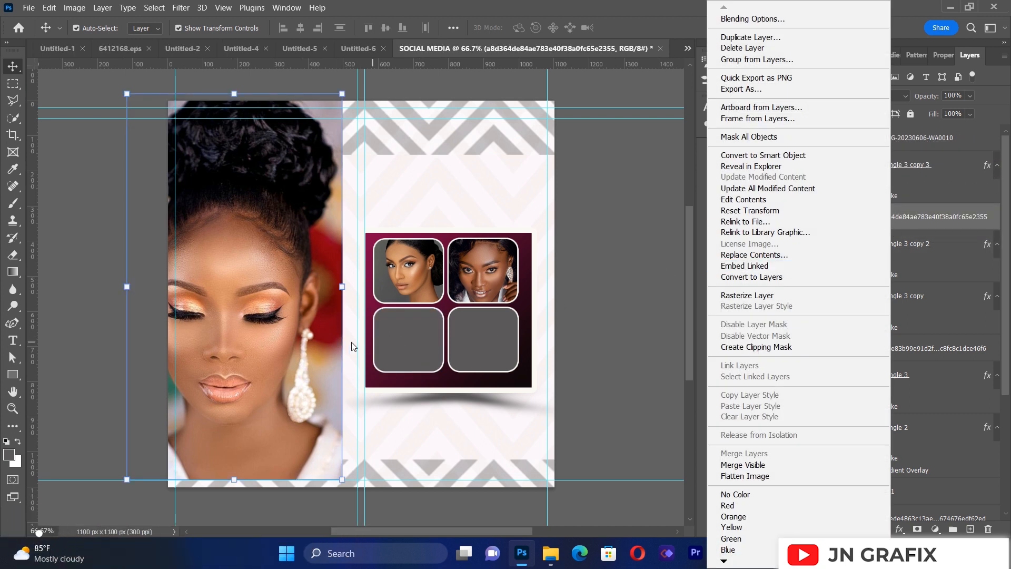
pyautogui.click(325, 347)
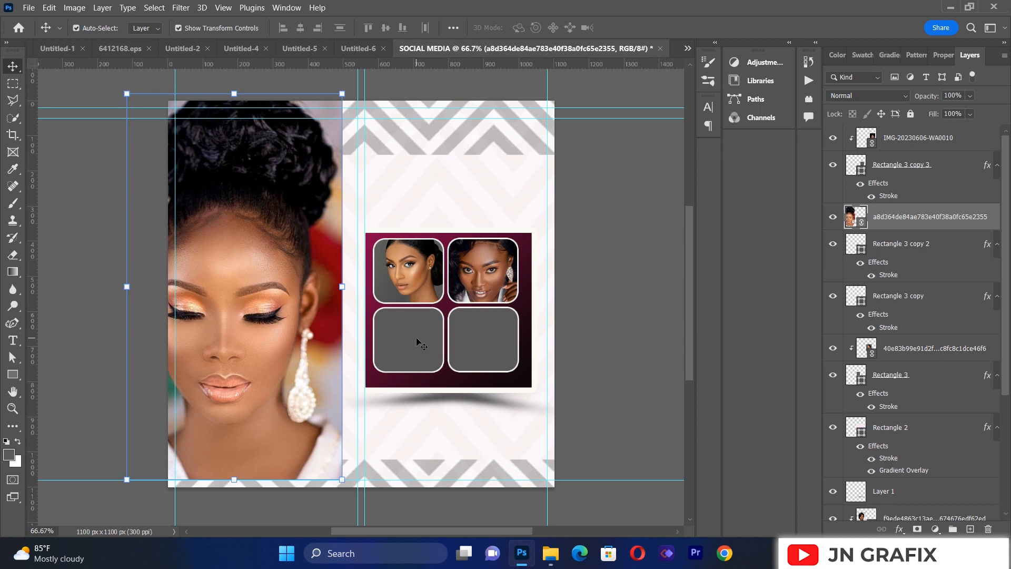
pyautogui.moveTo(298, 314); pyautogui.dragTo(389, 319)
pyautogui.rightClick(947, 223)
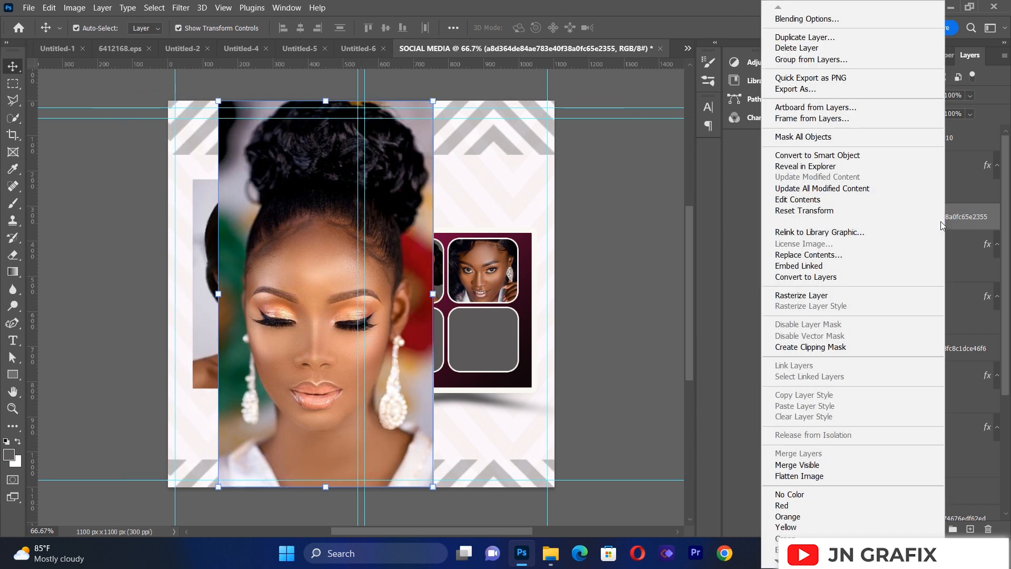
pyautogui.click(841, 348)
pyautogui.moveTo(489, 327); pyautogui.dragTo(450, 361)
pyautogui.click(96, 274)
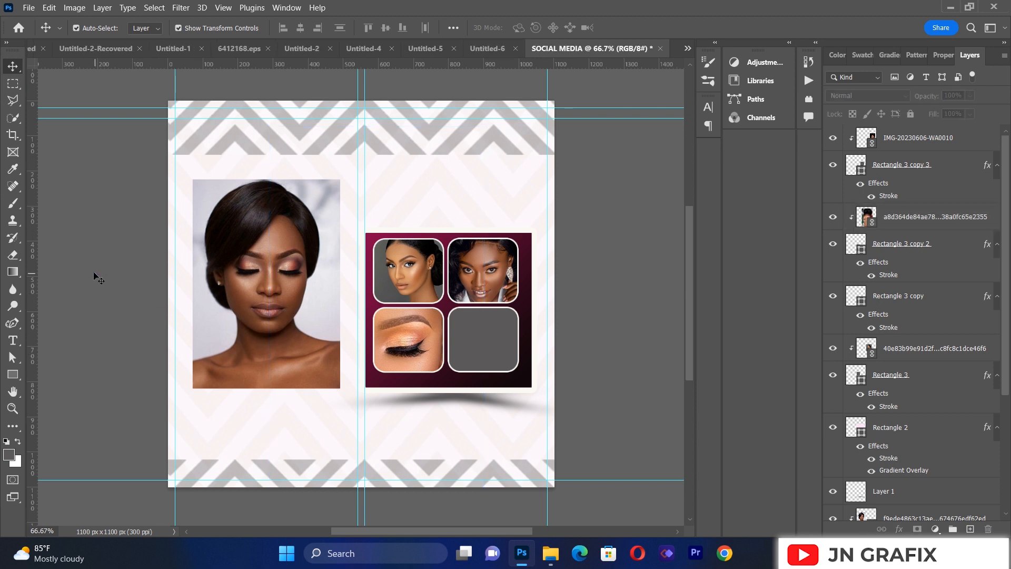
# Step: Place the linked photo 39a83fe40d5ad09d41be6c8fbb176a09.jpg and shift it left so the lower-right rounded frame is uncovered
pyautogui.click(28, 7)
pyautogui.click(74, 268)
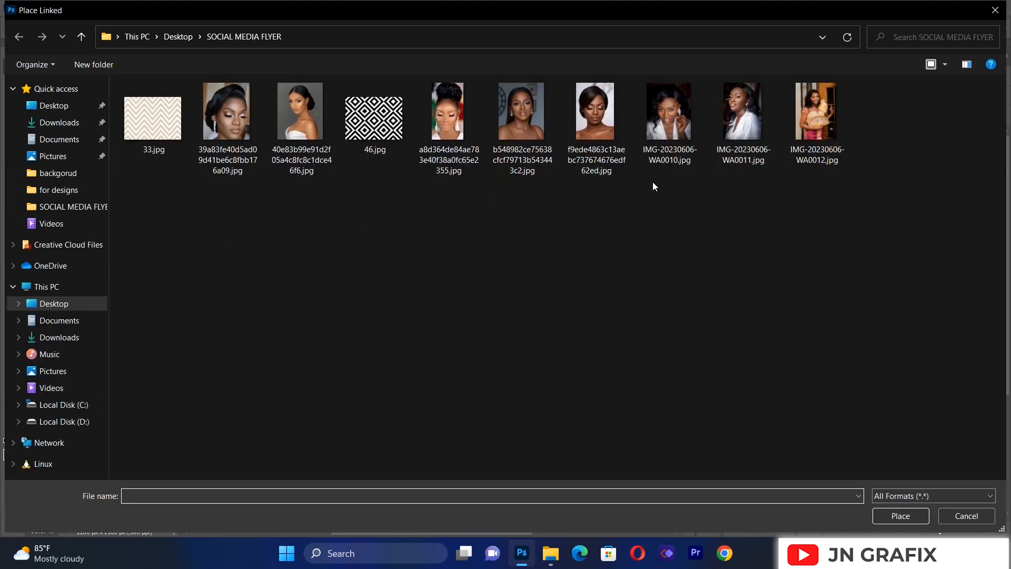
pyautogui.doubleClick(235, 122)
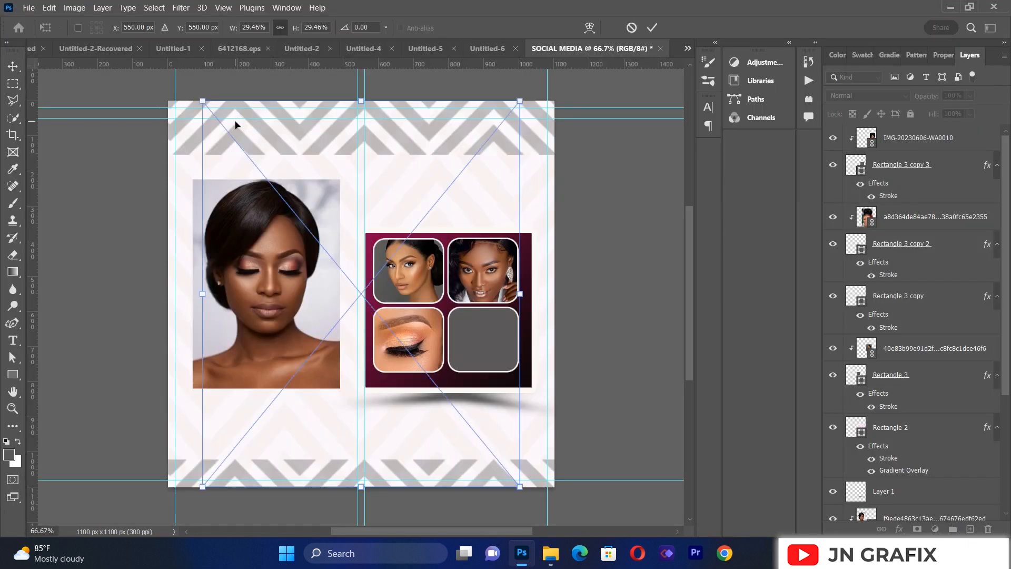
pyautogui.moveTo(439, 282); pyautogui.dragTo(362, 270)
pyautogui.click(13, 66)
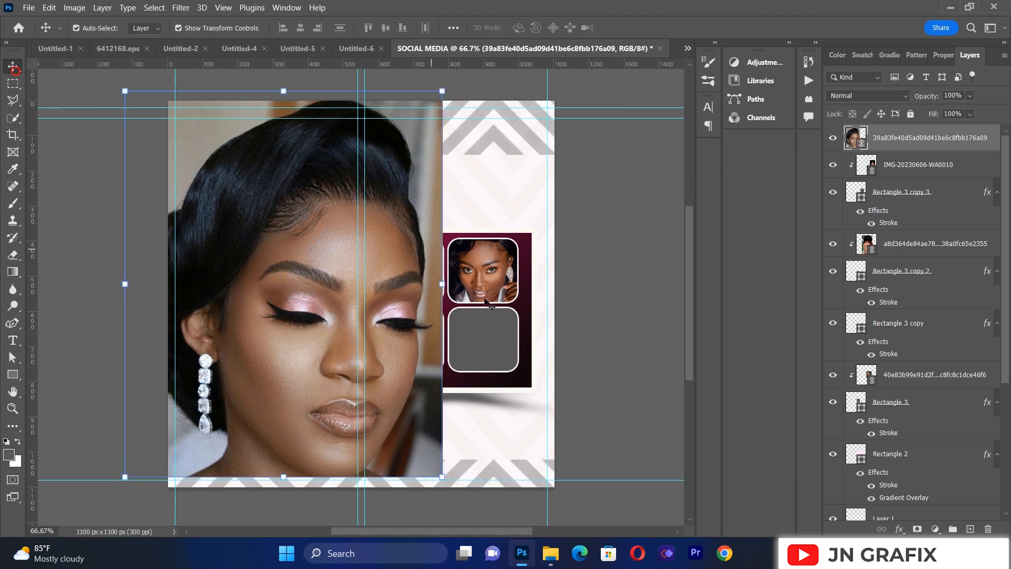
# Step: Move the placed photo's layer directly above Rectangle 3 copy, shift the photo right and clip it to that lower-right frame
pyautogui.click(500, 334)
pyautogui.moveTo(907, 142); pyautogui.dragTo(896, 299)
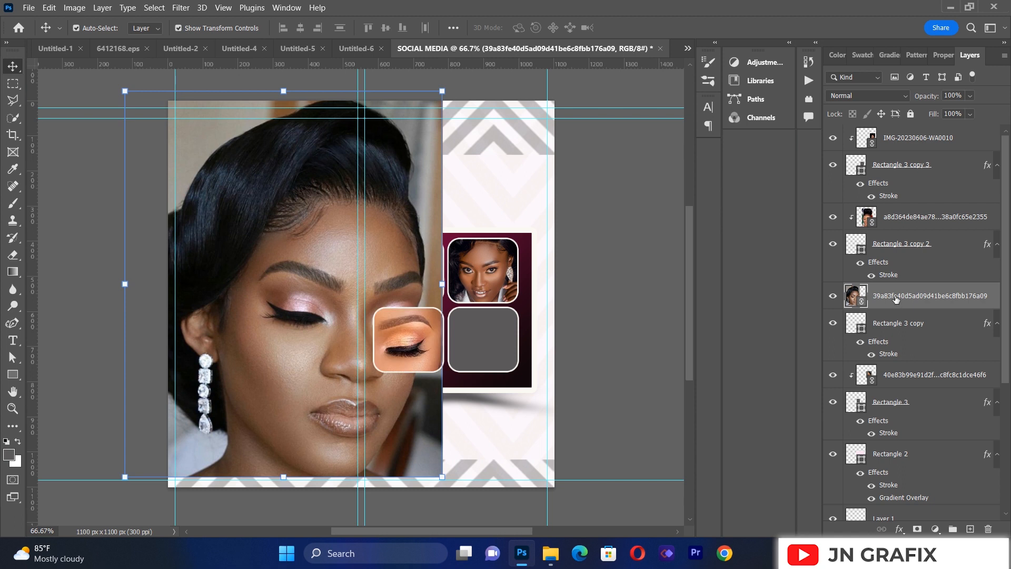
pyautogui.moveTo(436, 227); pyautogui.dragTo(511, 240)
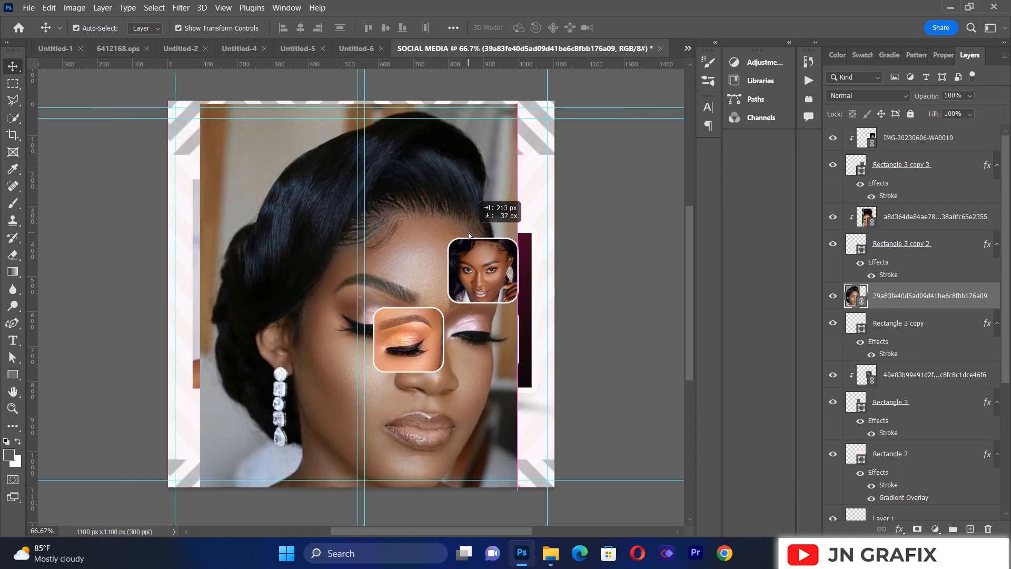
pyautogui.rightClick(886, 297)
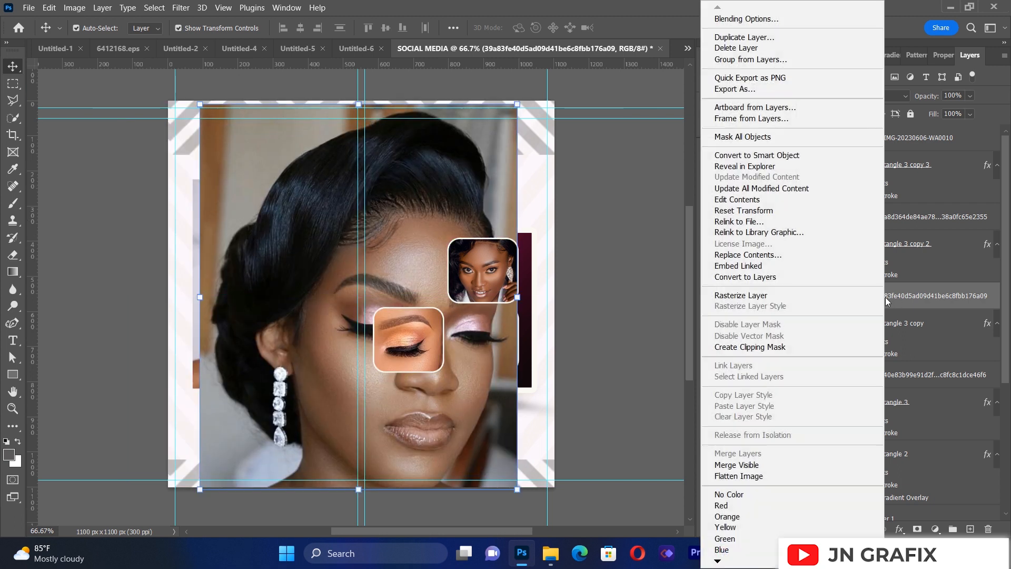
pyautogui.click(804, 348)
# Step: Scale the clipped photo to about 13% and position it so the nose and lips fill the lower-right rounded frame
pyautogui.moveTo(462, 351); pyautogui.dragTo(501, 349)
pyautogui.moveTo(550, 104); pyautogui.dragTo(407, 278)
pyautogui.moveTo(356, 386); pyautogui.dragTo(487, 333)
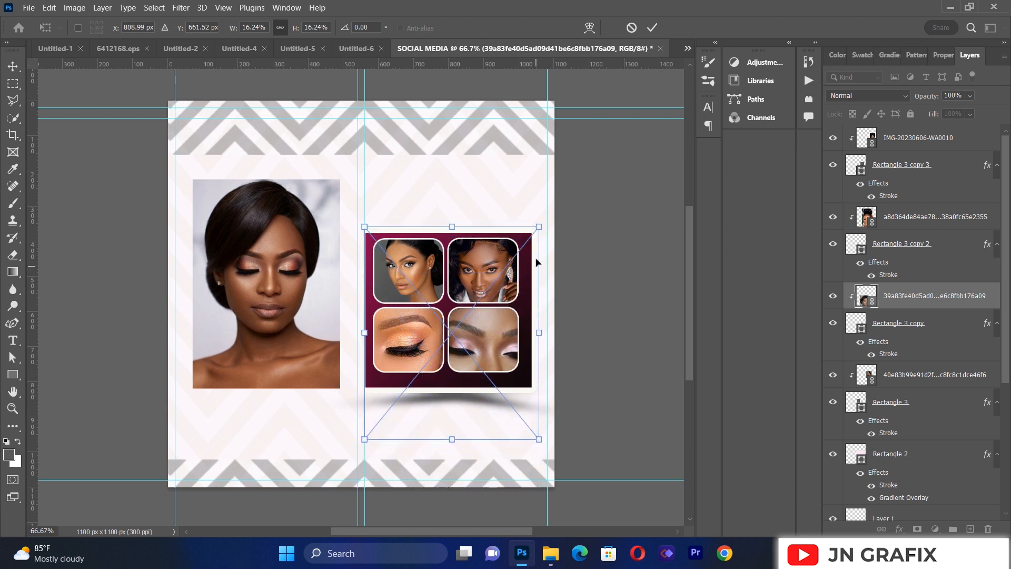
pyautogui.moveTo(538, 227); pyautogui.dragTo(502, 291)
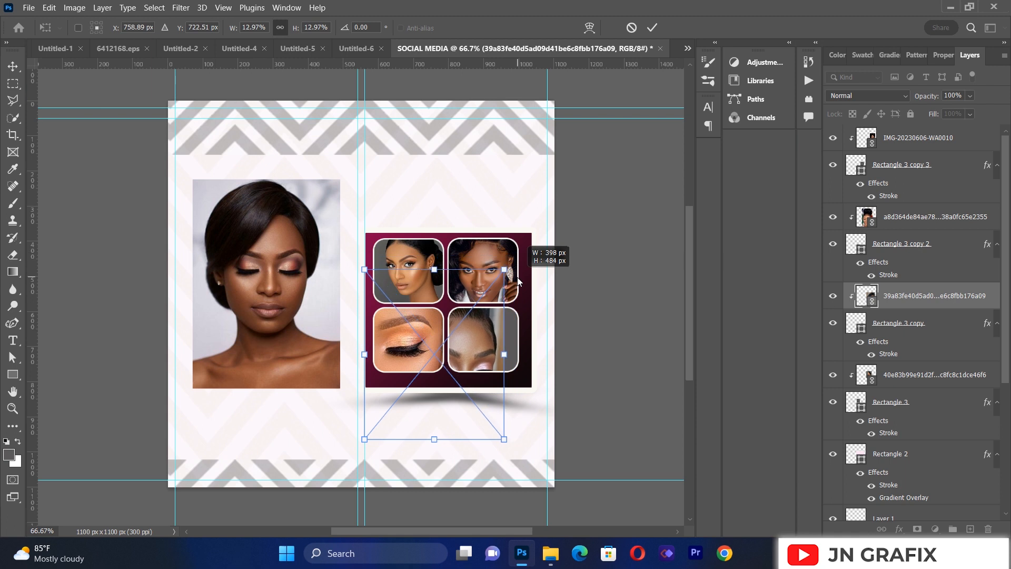
pyautogui.moveTo(489, 355); pyautogui.dragTo(517, 289)
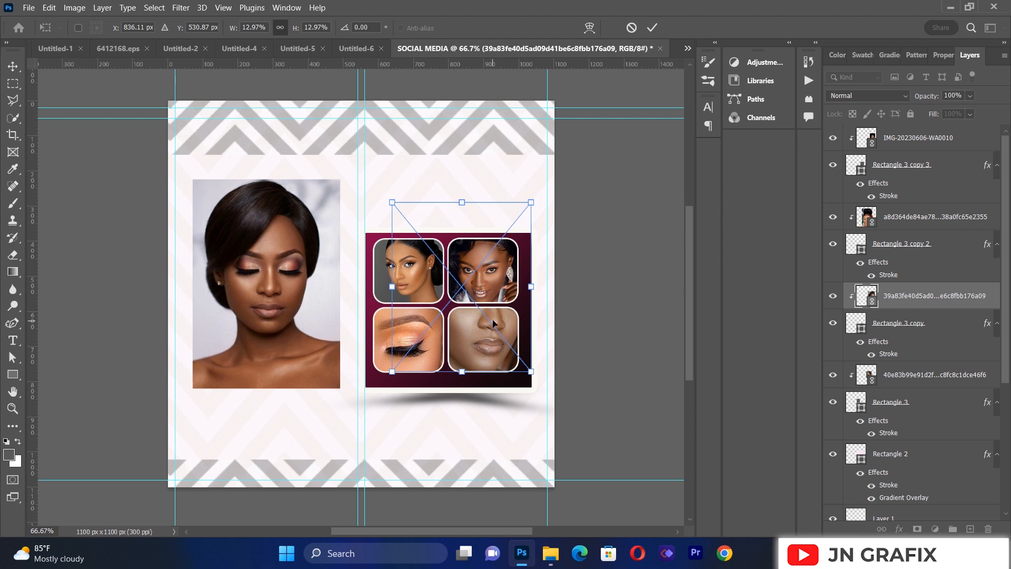
pyautogui.click(12, 68)
pyautogui.click(112, 300)
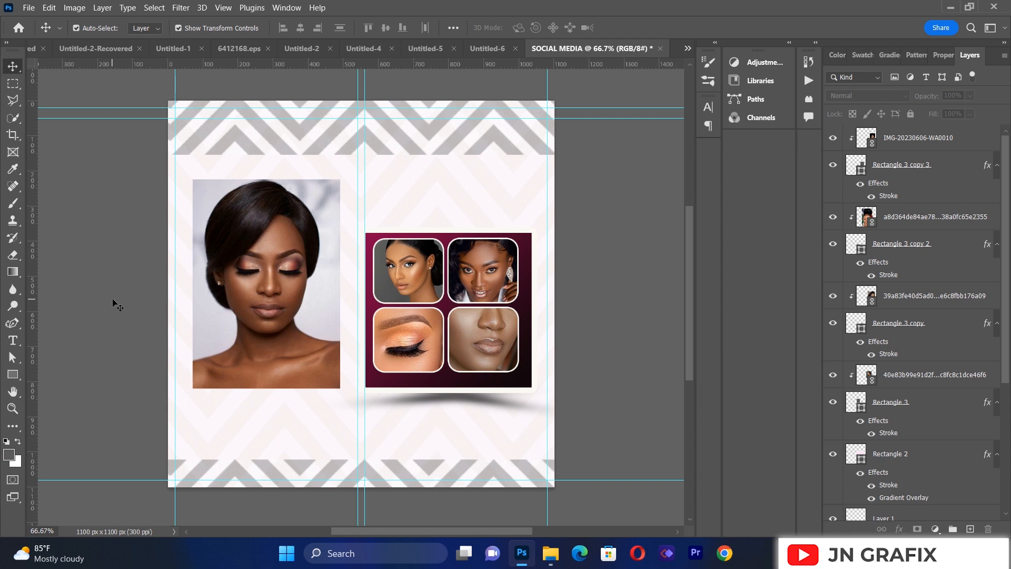
# Step: Draw a rectangle about 207 × 170 px below the left half of the large portrait
pyautogui.click(11, 377)
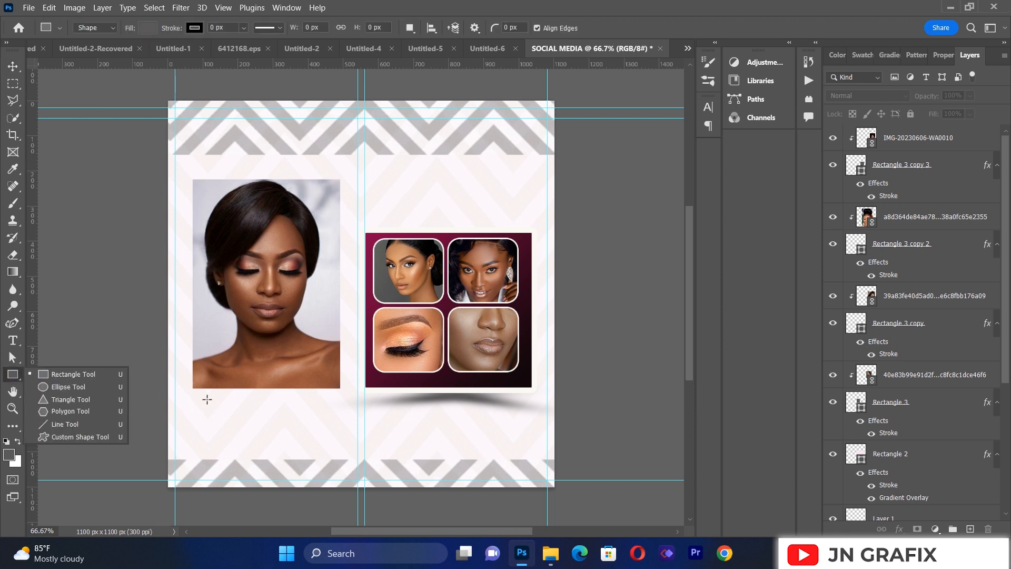
pyautogui.moveTo(196, 394); pyautogui.dragTo(267, 455)
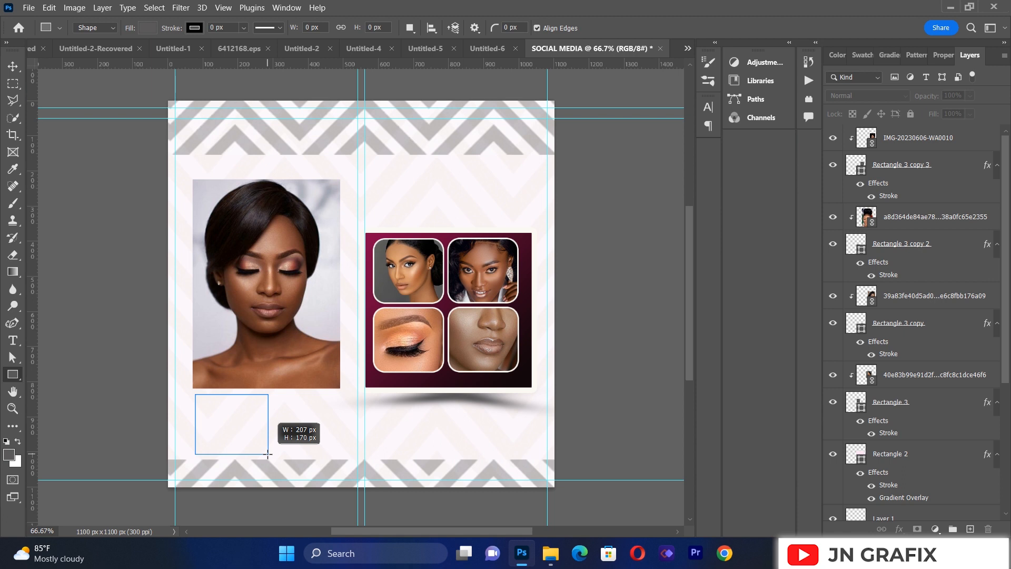
pyautogui.moveTo(268, 455); pyautogui.dragTo(268, 455)
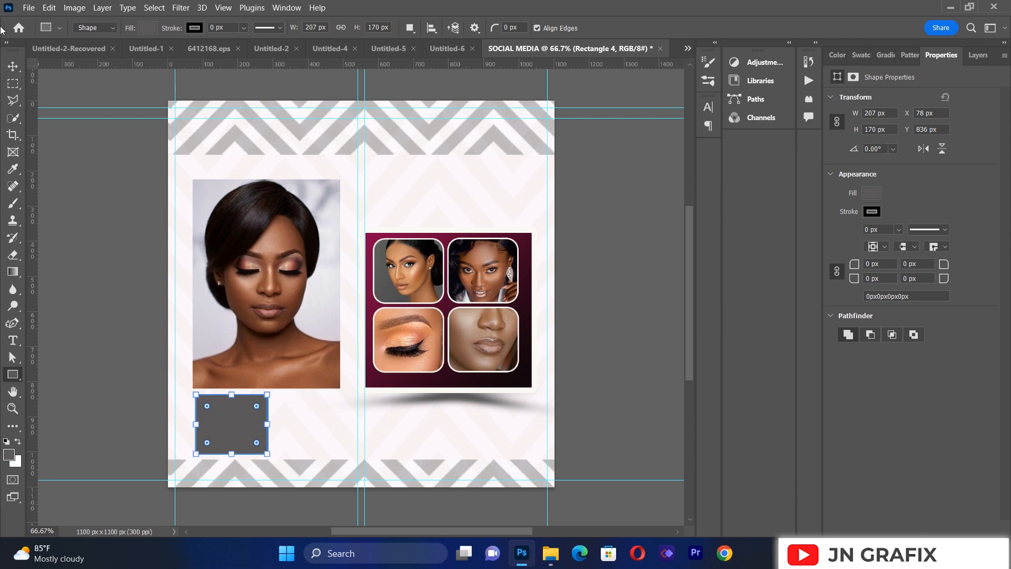
pyautogui.click(13, 66)
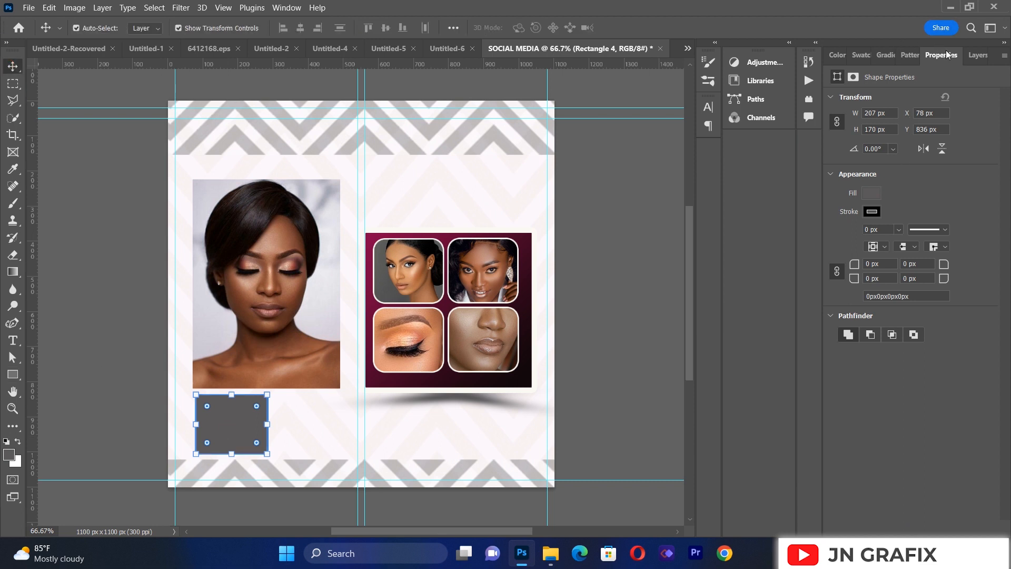
# Step: Round all four corners of the new rectangle below the portrait to a 34 px radius
pyautogui.click(978, 55)
pyautogui.click(942, 55)
pyautogui.click(877, 263)
pyautogui.moveTo(856, 269); pyautogui.dragTo(885, 271)
pyautogui.moveTo(876, 270); pyautogui.dragTo(881, 270)
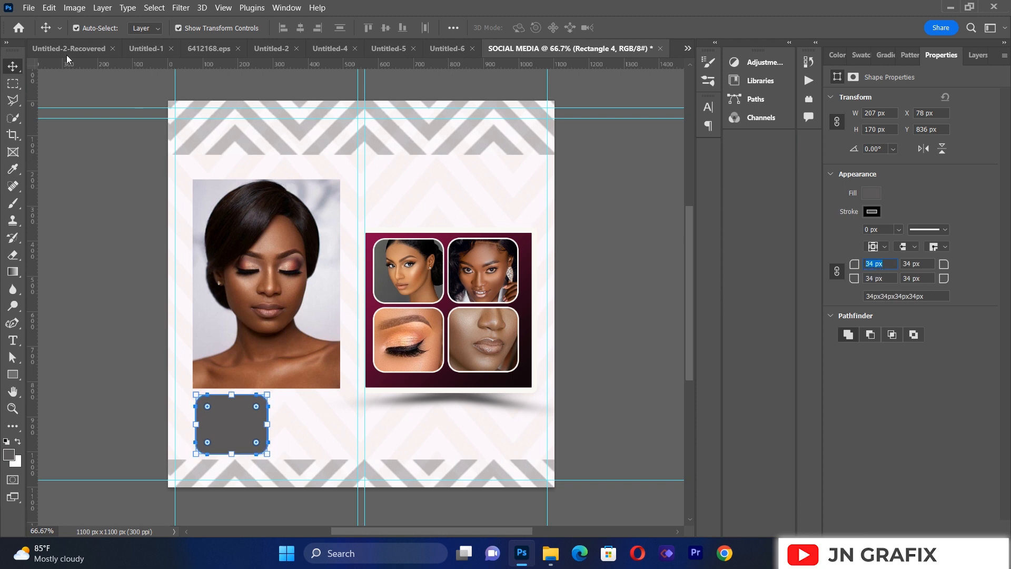
pyautogui.click(95, 230)
# Step: Duplicate the rounded rectangle below the portrait and place the copy directly to its right with a narrow gap
pyautogui.click(231, 425)
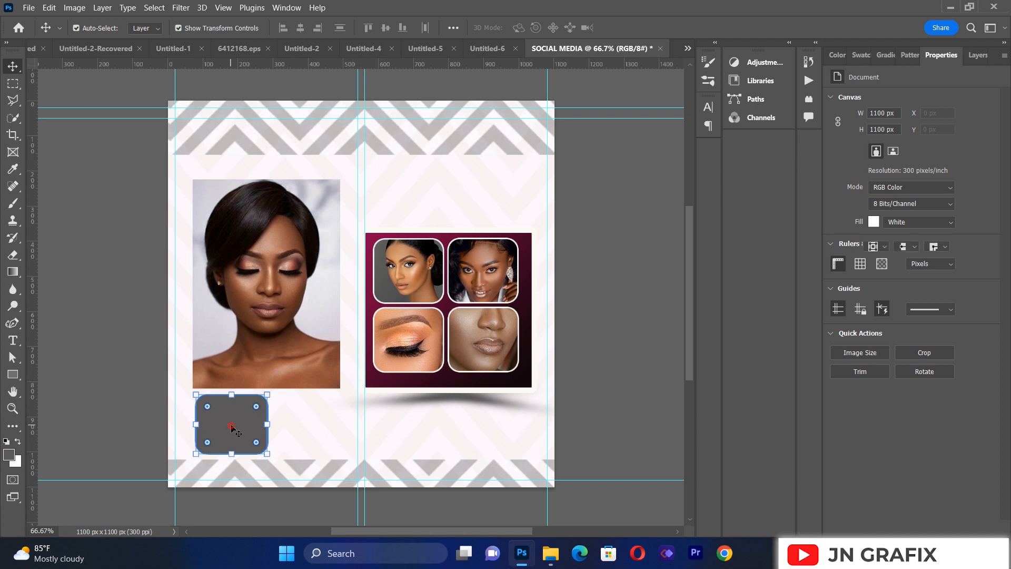
pyautogui.hotkey('ctrl', 'j')
pyautogui.moveTo(238, 427); pyautogui.dragTo(306, 423)
pyautogui.click(106, 364)
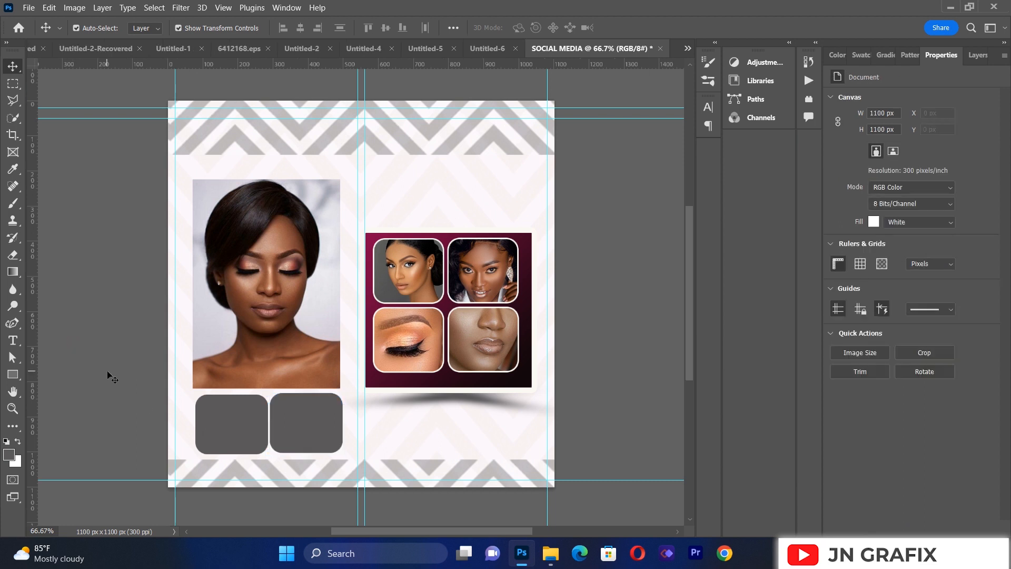
pyautogui.click(316, 425)
pyautogui.click(140, 280)
# Step: Place the linked photo b548982ce75638cfcf79713b543443c2.jpg on the canvas
pyautogui.click(31, 7)
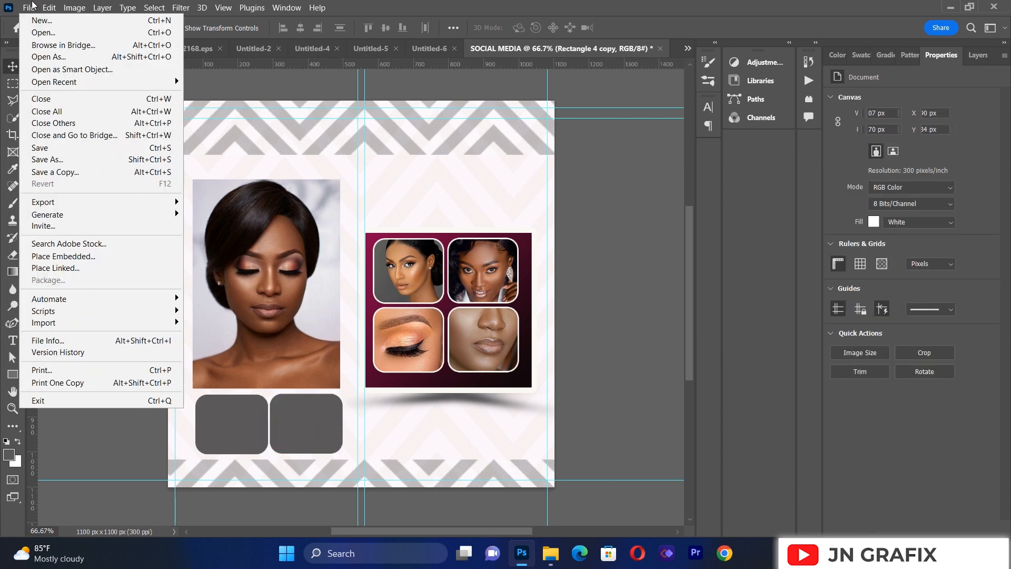
pyautogui.click(31, 7)
pyautogui.click(31, 7)
pyautogui.click(30, 7)
pyautogui.click(30, 7)
pyautogui.click(233, 408)
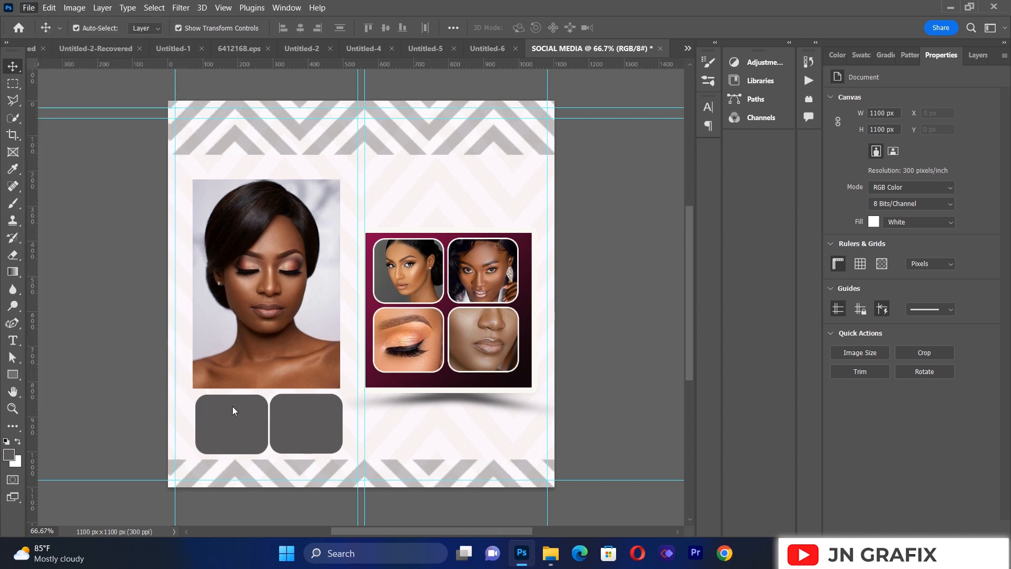
pyautogui.click(28, 7)
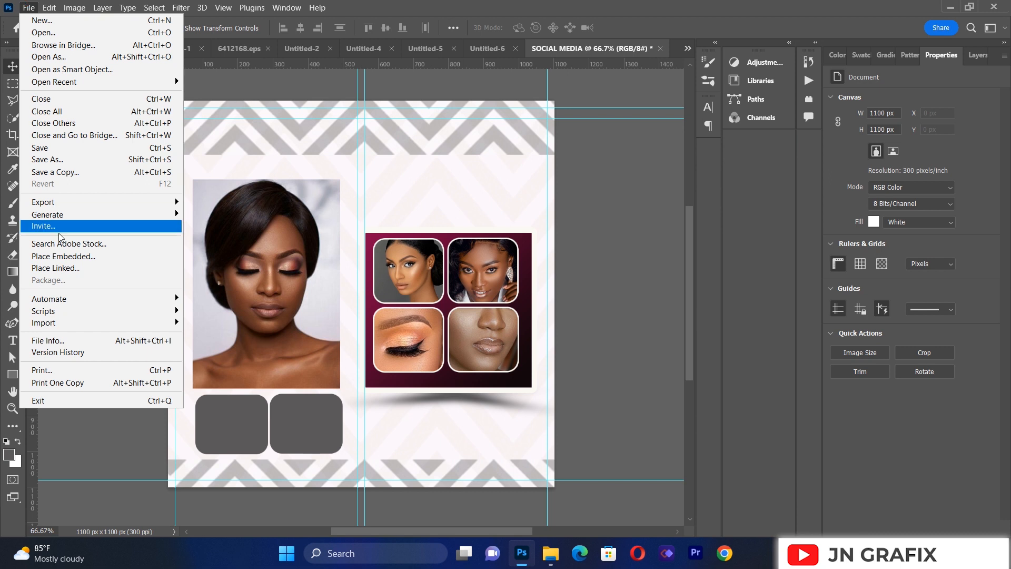
pyautogui.click(58, 268)
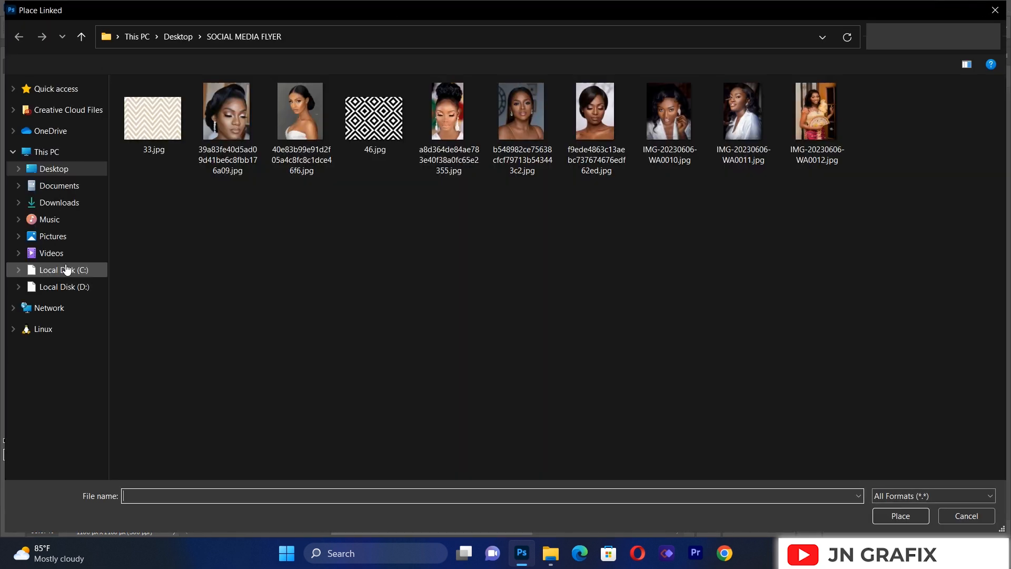
pyautogui.doubleClick(519, 149)
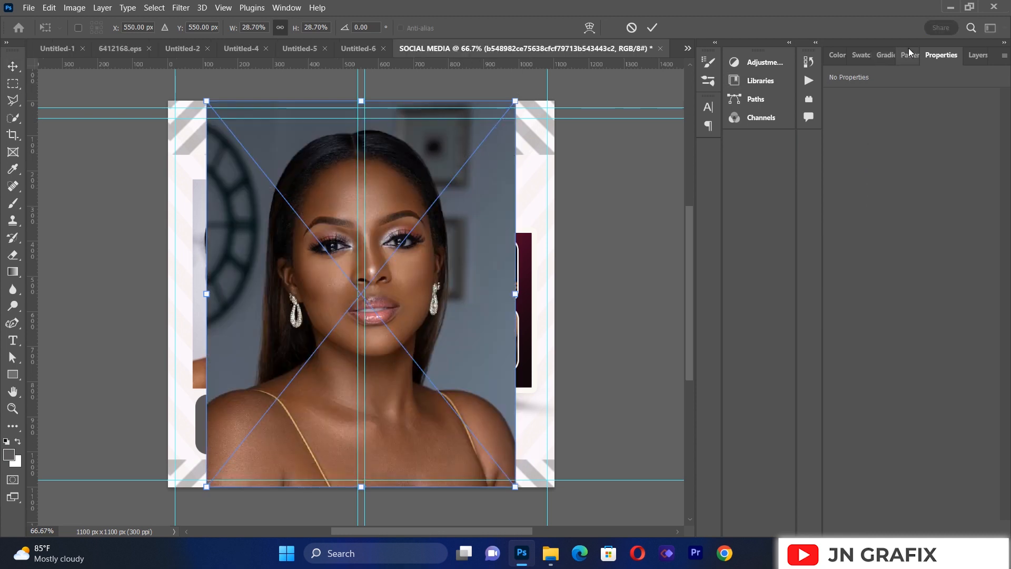
# Step: Commit the placed photo and clip it to the Rectangle 4 copy frame below the portrait
pyautogui.click(975, 56)
pyautogui.click(911, 169)
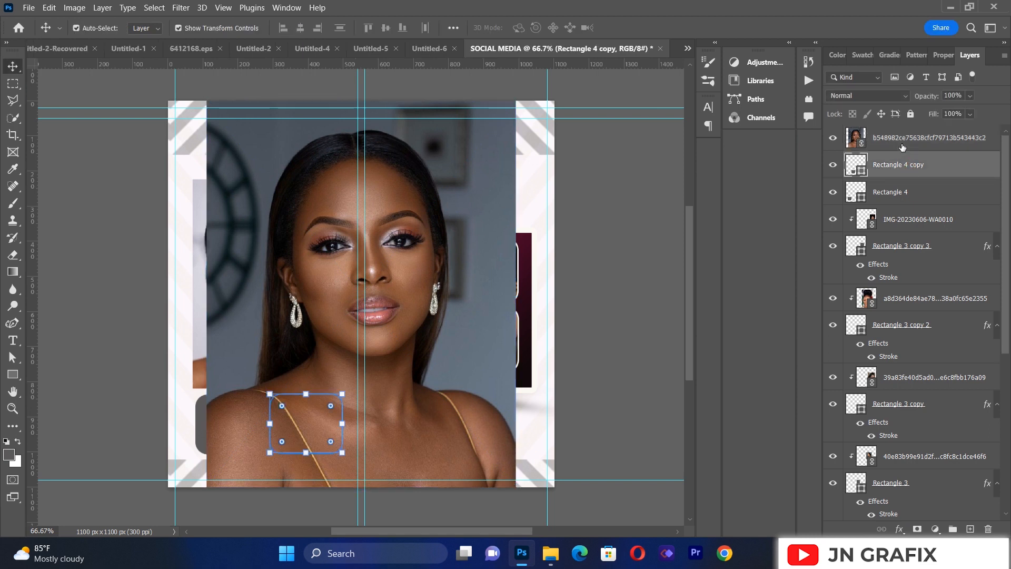
pyautogui.rightClick(902, 147)
pyautogui.click(785, 350)
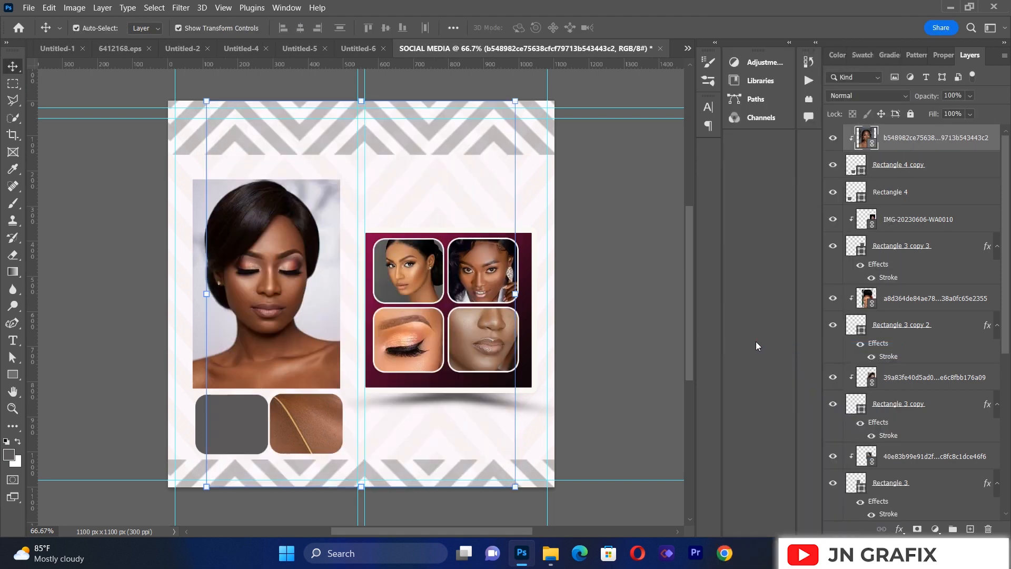
# Step: Scale the clipped photo to about 10.21% and position it so the face fills the right rounded frame below the portrait
pyautogui.moveTo(518, 96); pyautogui.dragTo(364, 380)
pyautogui.moveTo(280, 417); pyautogui.dragTo(323, 439)
pyautogui.moveTo(363, 374); pyautogui.dragTo(378, 343)
pyautogui.moveTo(328, 421); pyautogui.dragTo(314, 451)
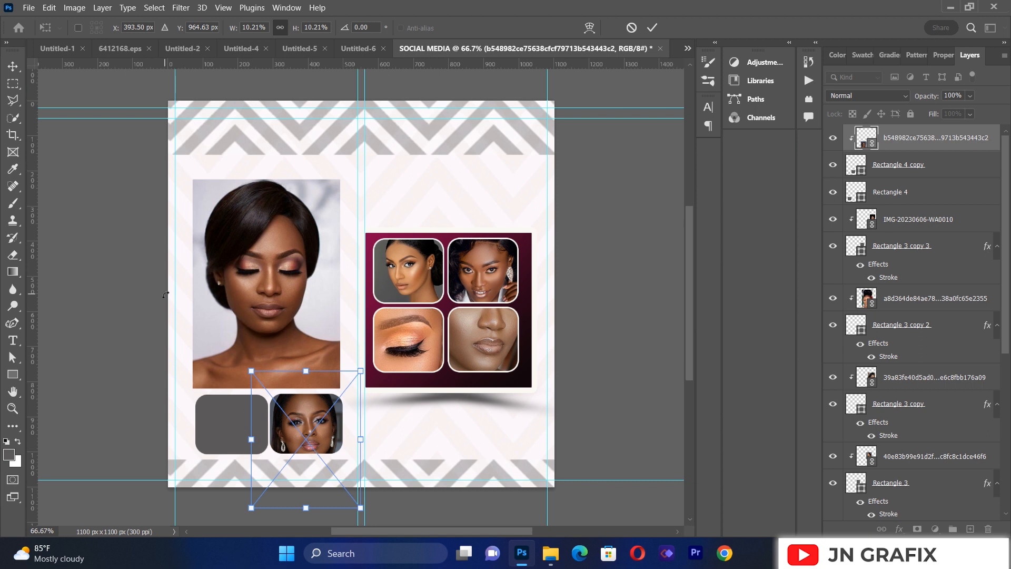
pyautogui.click(14, 66)
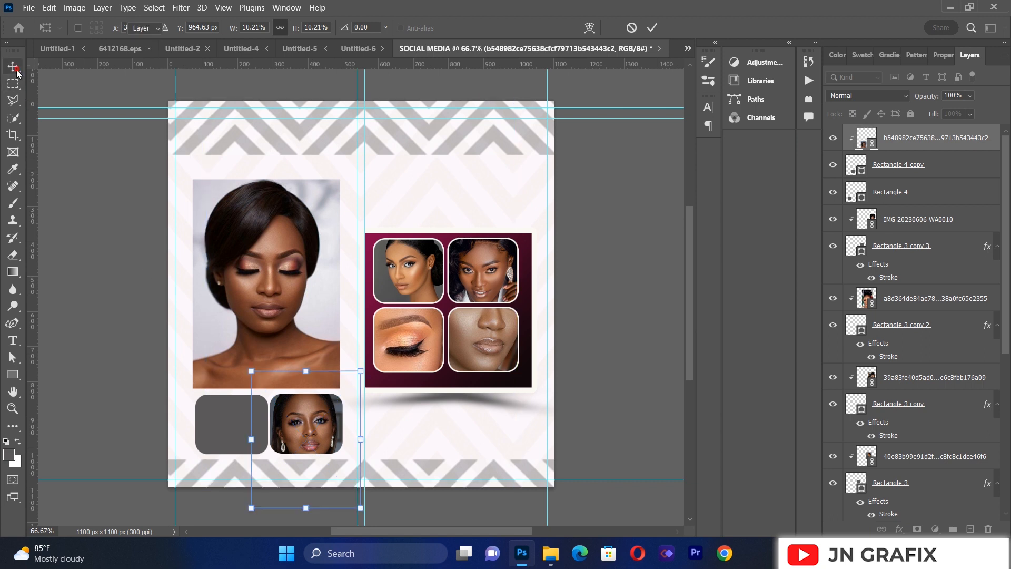
pyautogui.click(83, 313)
# Step: Place the linked photo IMG-20230606-WA0012.jpg and shift it down and left over the empty rounded frame
pyautogui.click(28, 7)
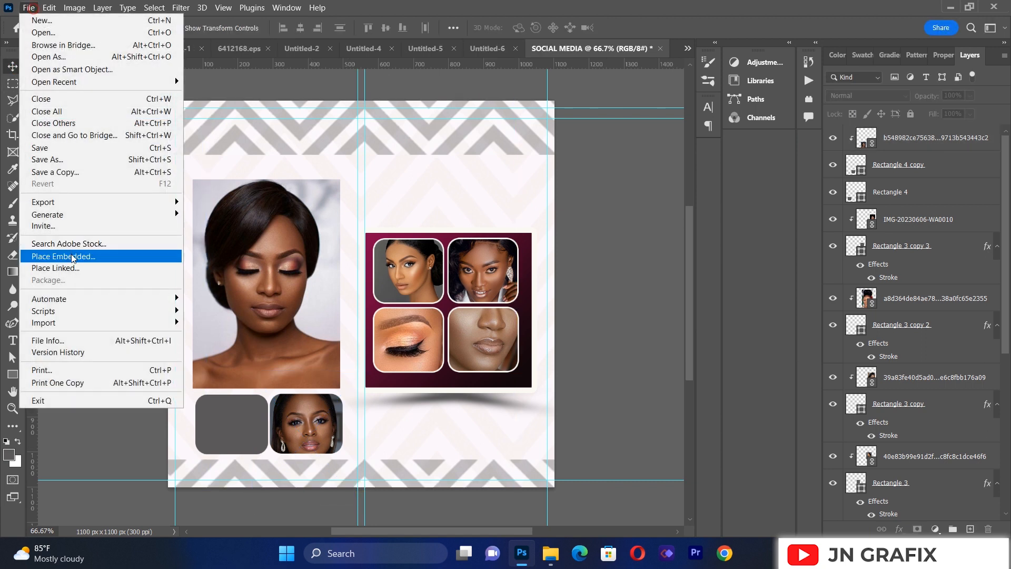
pyautogui.click(72, 268)
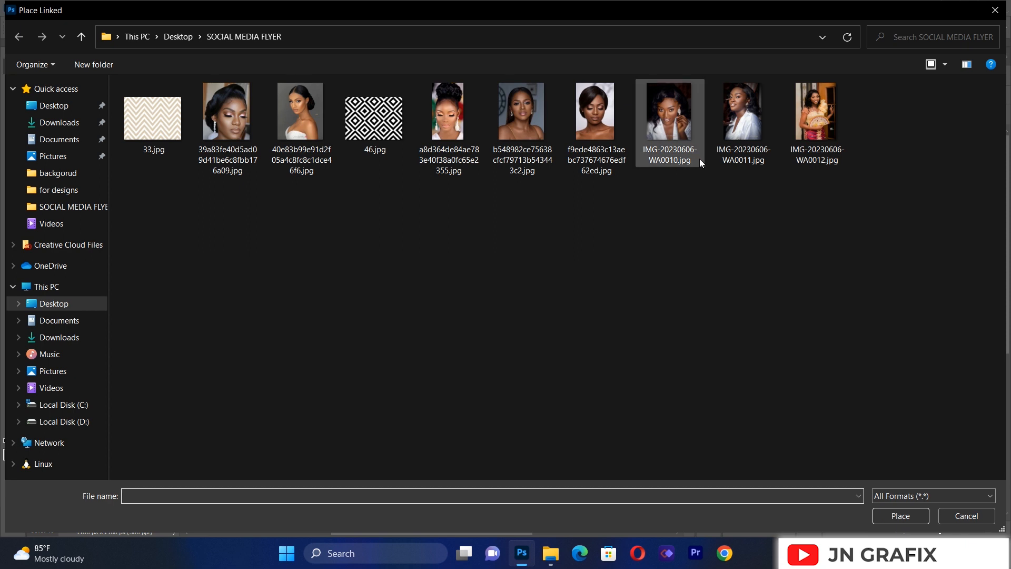
pyautogui.doubleClick(813, 96)
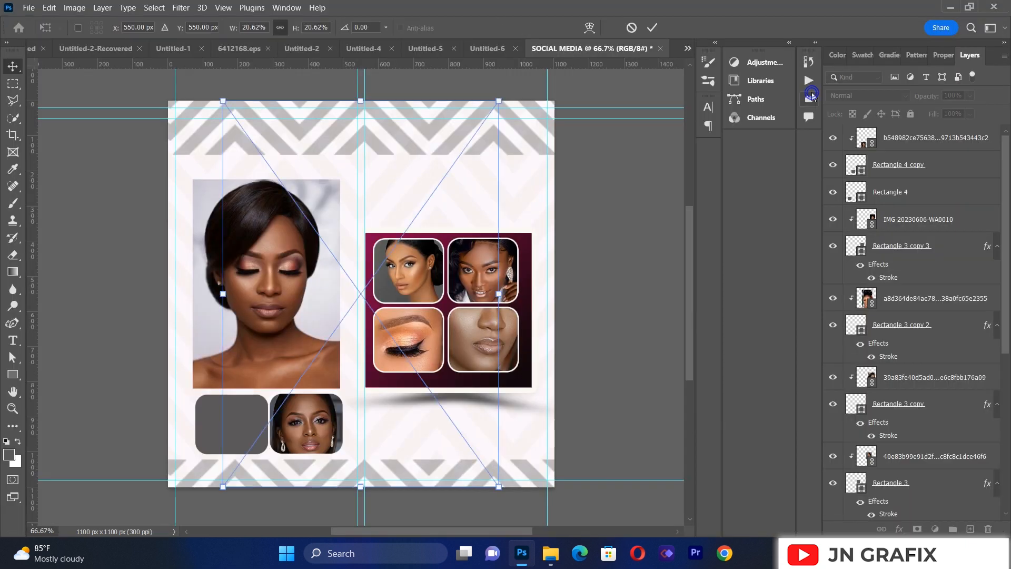
pyautogui.moveTo(430, 220); pyautogui.dragTo(360, 299)
# Step: Move the IMG-20230606-WA0012 layer directly above Rectangle 4 and clip it to that left frame below the portrait
pyautogui.click(895, 220)
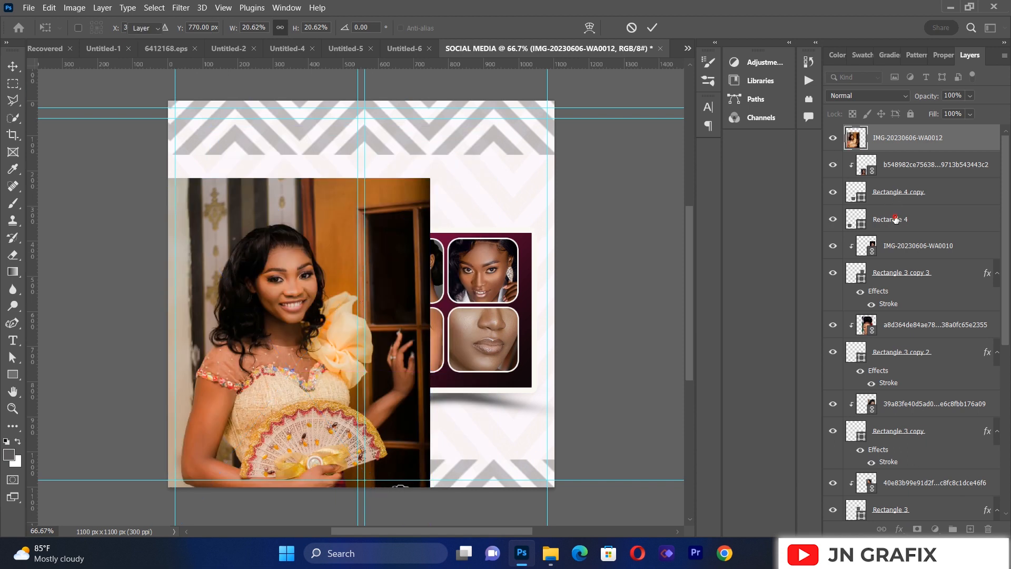
pyautogui.moveTo(894, 145); pyautogui.dragTo(890, 199)
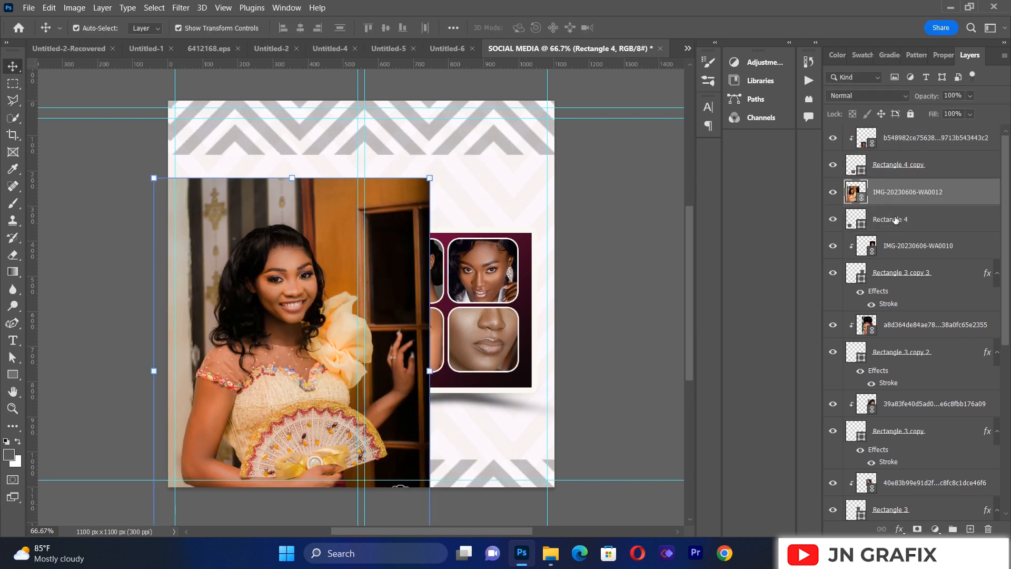
pyautogui.rightClick(890, 198)
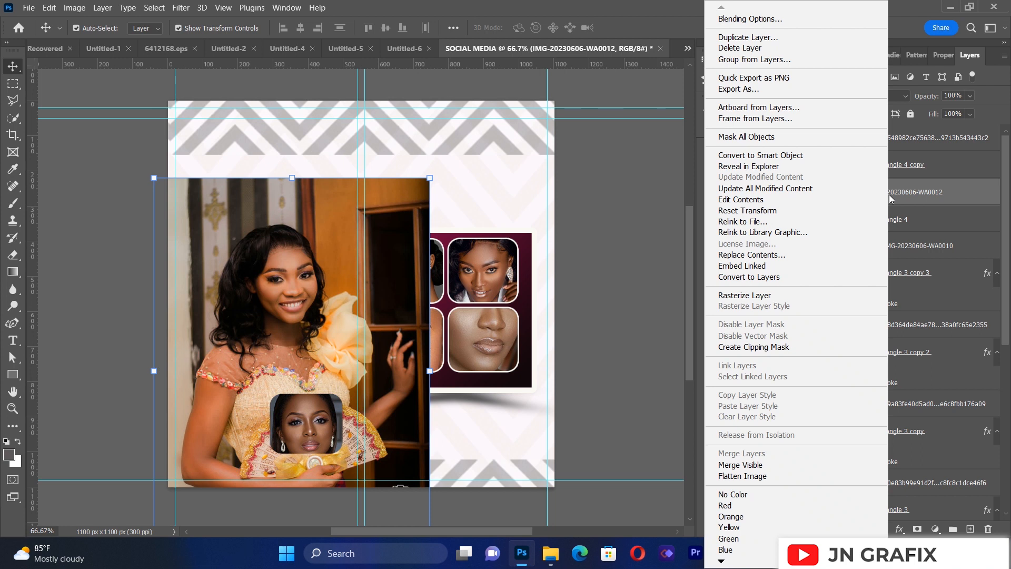
pyautogui.click(764, 349)
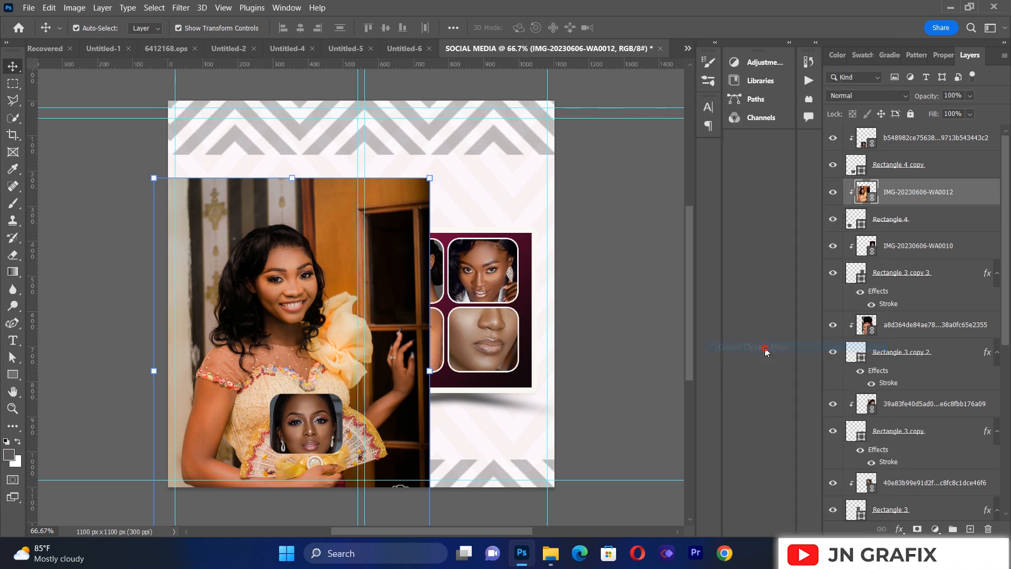
# Step: Scale the clipped IMG-20230606-WA0012 photo to about 13.36% and position it so the smiling face fills the left frame
pyautogui.moveTo(224, 429); pyautogui.dragTo(223, 471)
pyautogui.moveTo(410, 219); pyautogui.dragTo(274, 371)
pyautogui.moveTo(207, 448)
pyautogui.mouseDown()
pyautogui.moveTo(232, 436)
pyautogui.moveTo(222, 447)
pyautogui.mouseUp()
pyautogui.moveTo(320, 370); pyautogui.dragTo(326, 353)
pyautogui.moveTo(263, 414); pyautogui.dragTo(268, 412)
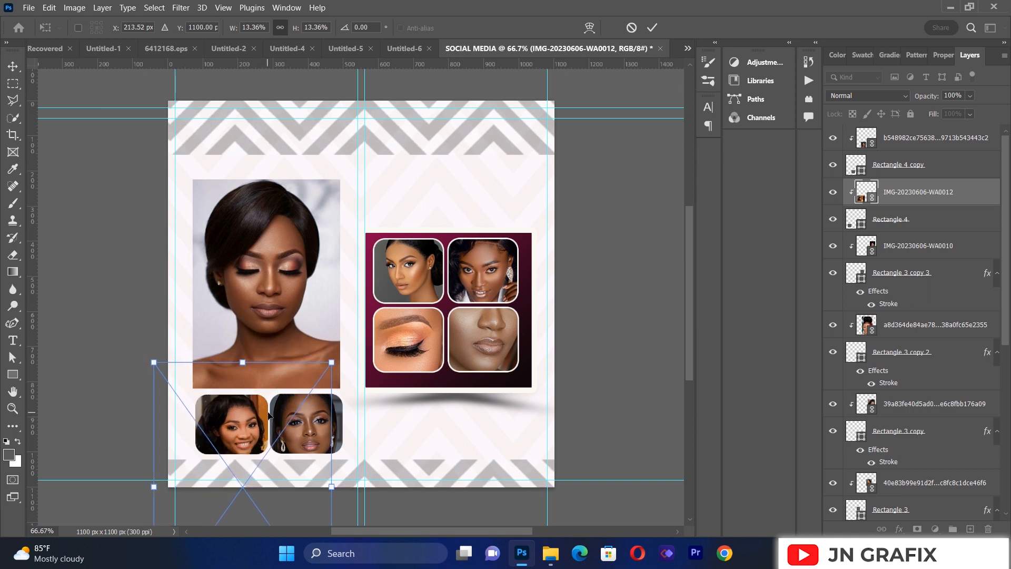
pyautogui.click(67, 206)
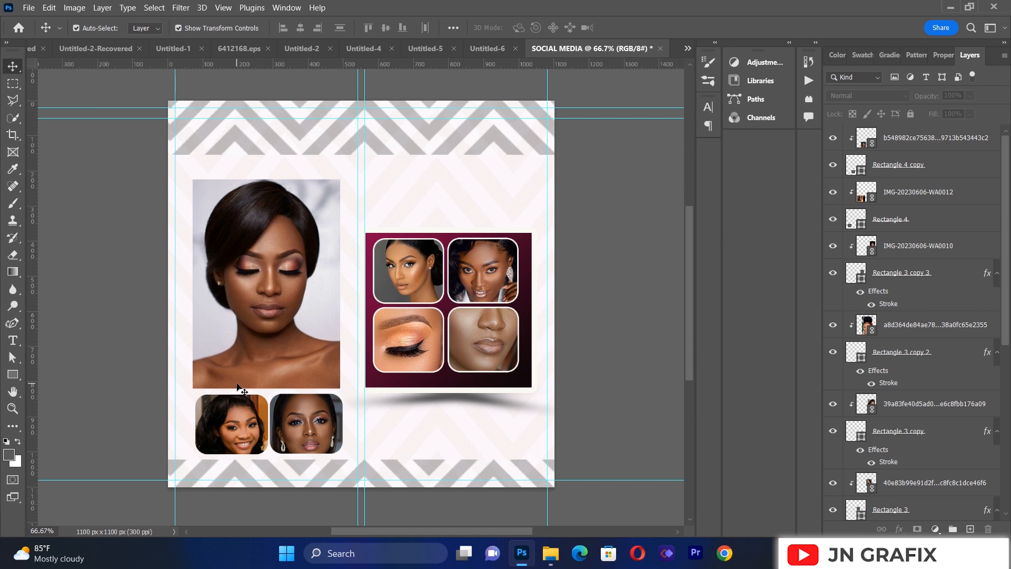
# Step: Add a centred text box above the gradient panel containing the capitalised headline "MAVIS"
pyautogui.click(13, 340)
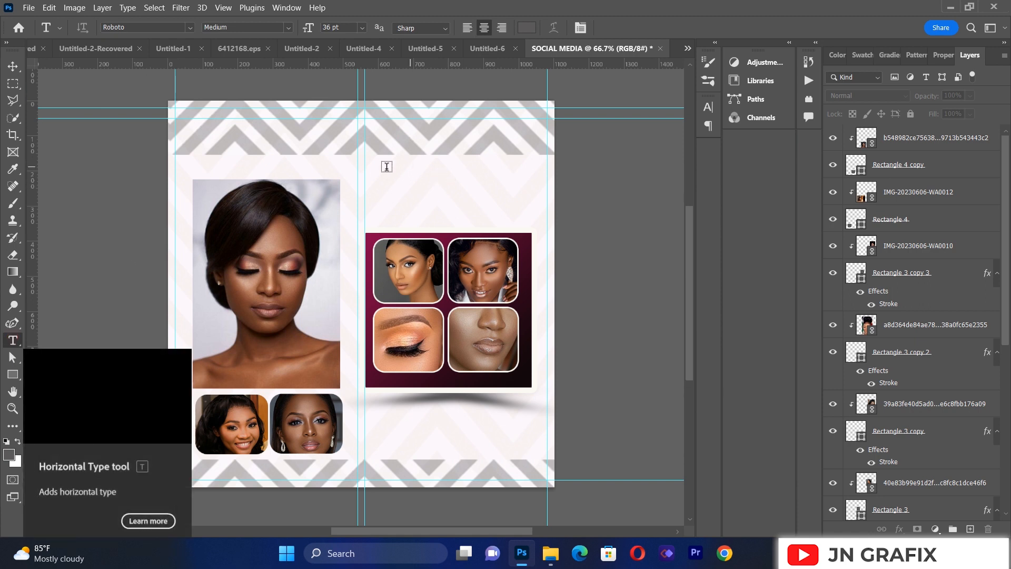
pyautogui.moveTo(352, 155); pyautogui.dragTo(559, 263)
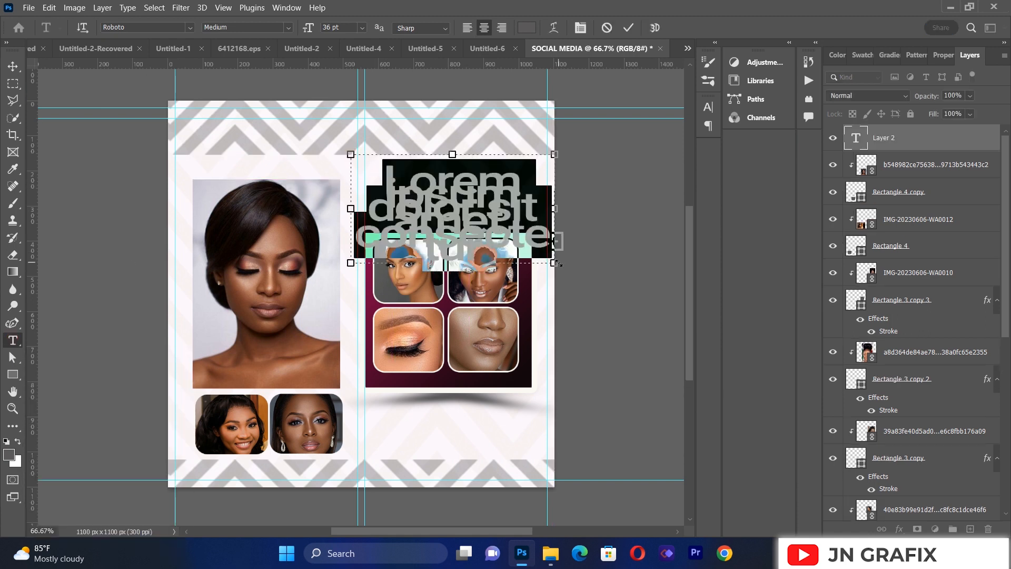
pyautogui.press('BackSpace')
pyautogui.write('ma')
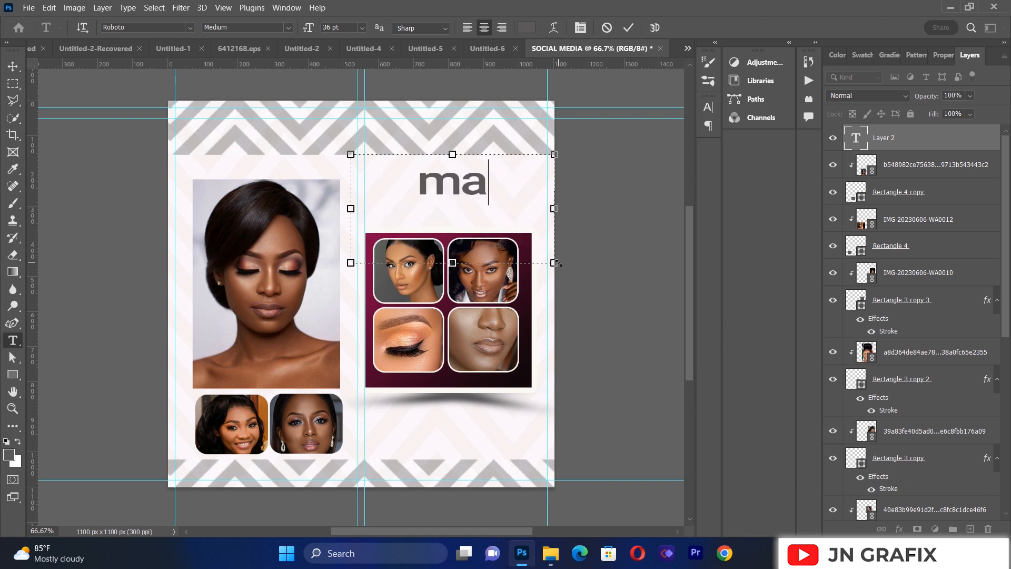
pyautogui.press('BackSpace')
pyautogui.press('BackSpace')
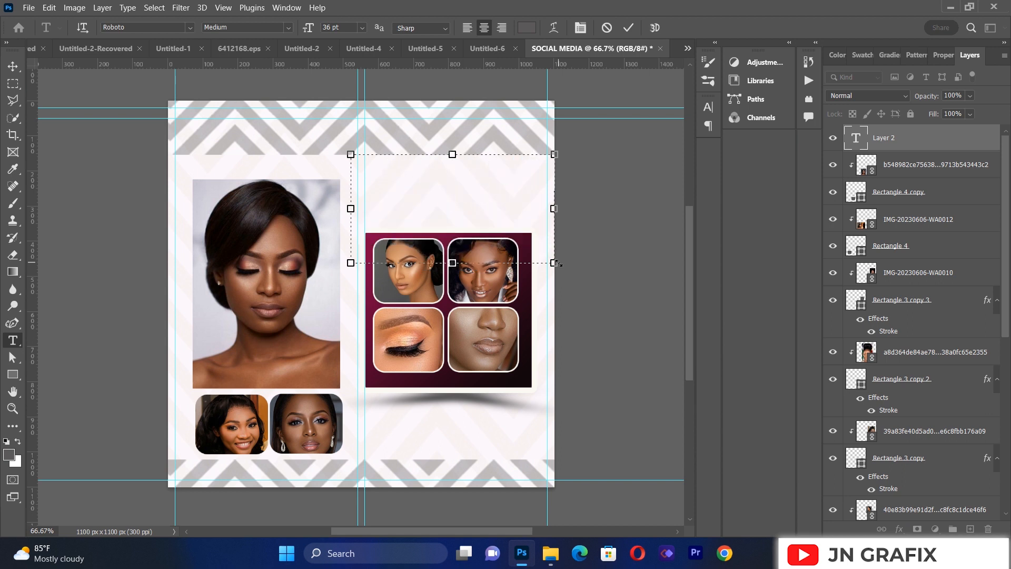
pyautogui.write('MAVI')
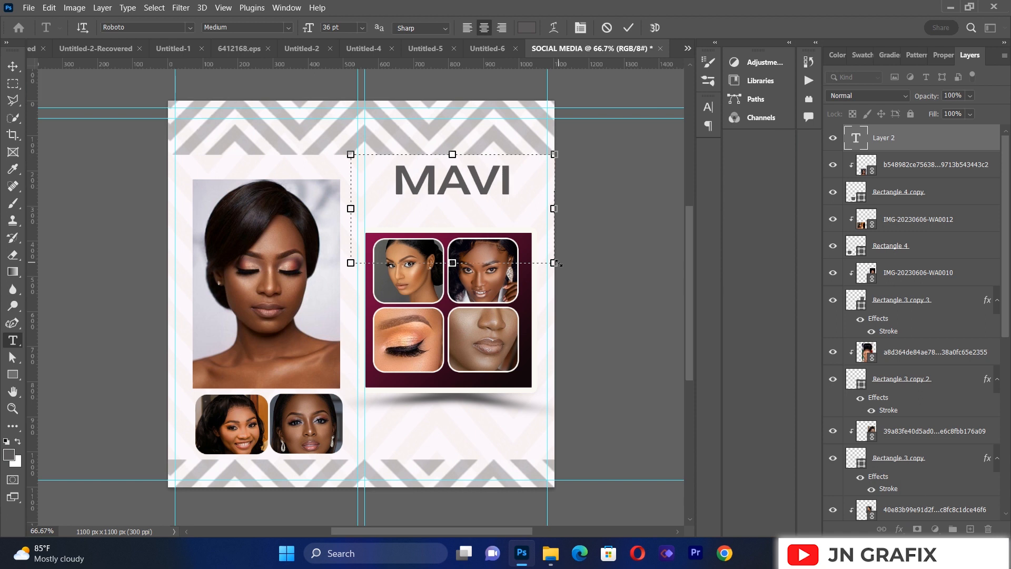
pyautogui.write('S')
# Step: Set the whole headline's font style to Roboto Black and commit the text
pyautogui.hotkey('ctrl', 'a')
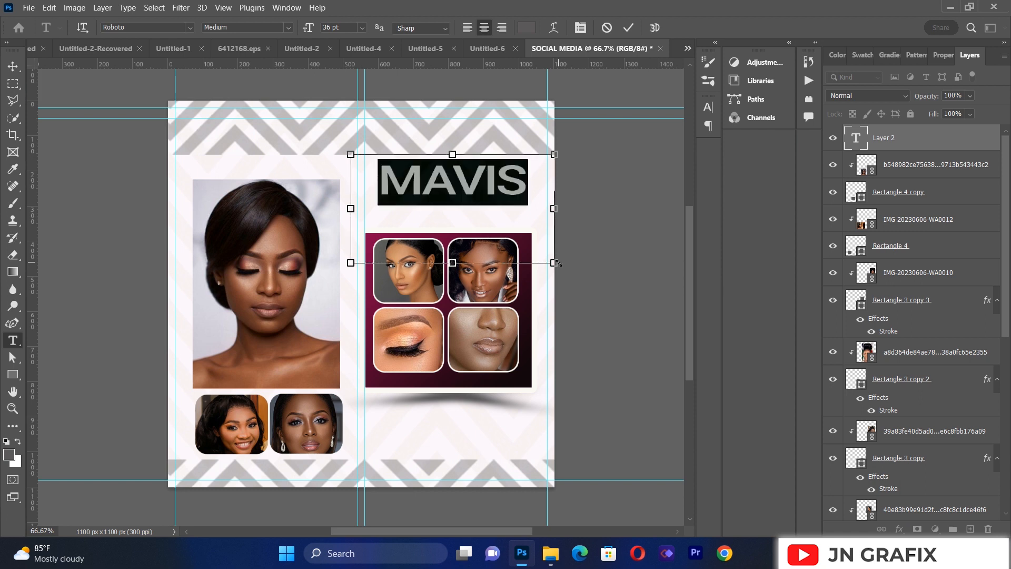
pyautogui.click(580, 31)
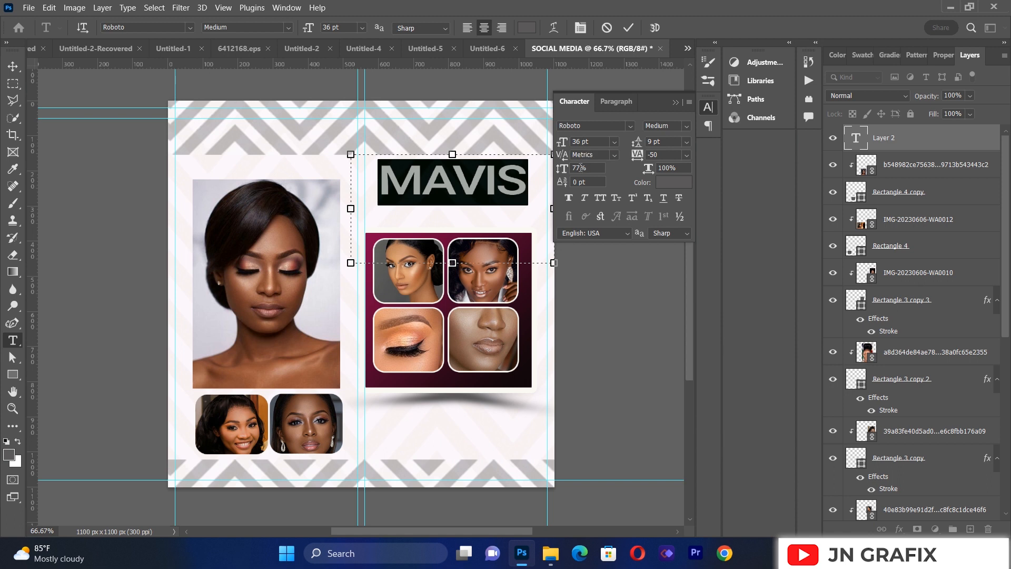
pyautogui.click(687, 127)
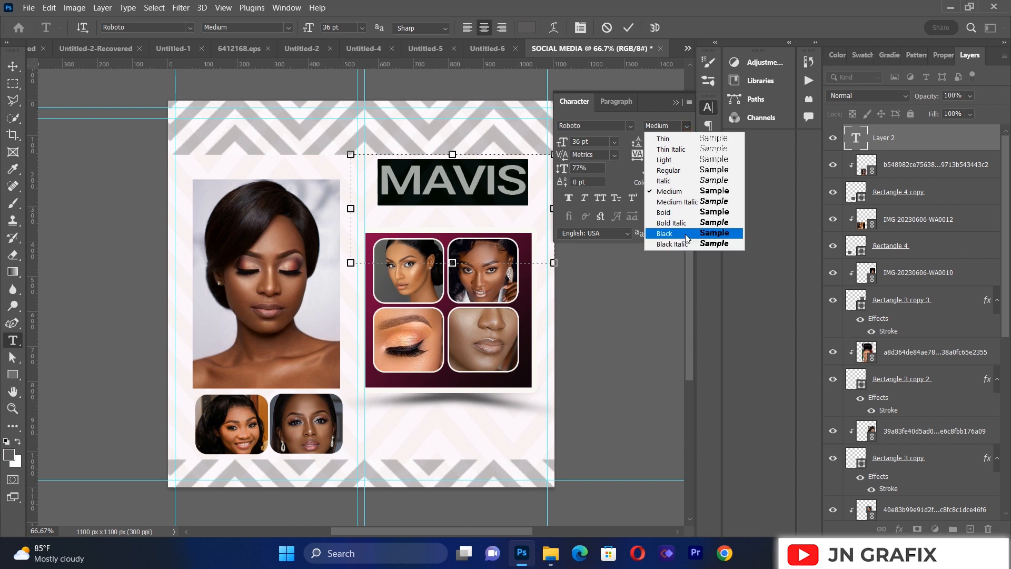
pyautogui.click(686, 238)
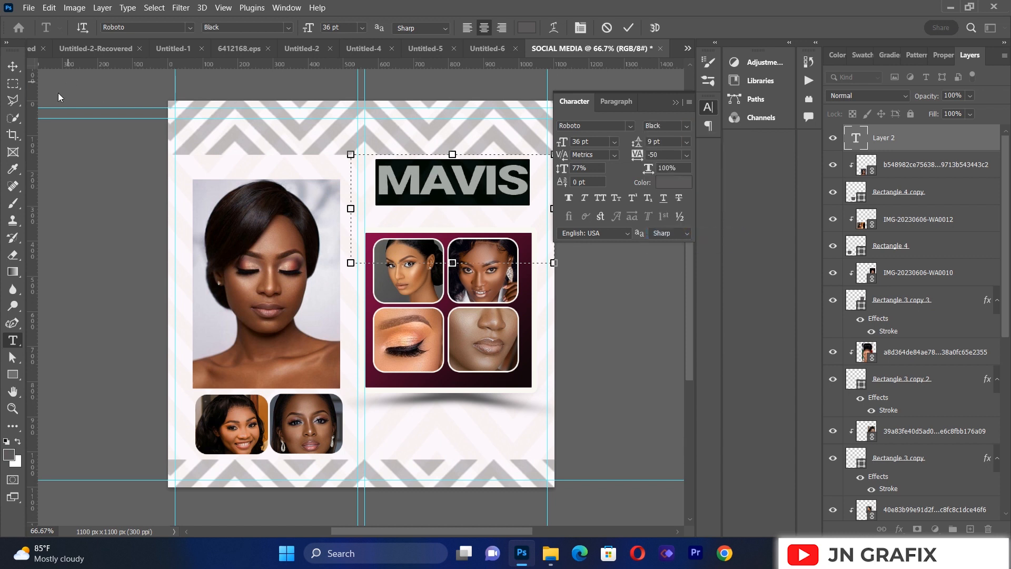
pyautogui.click(12, 66)
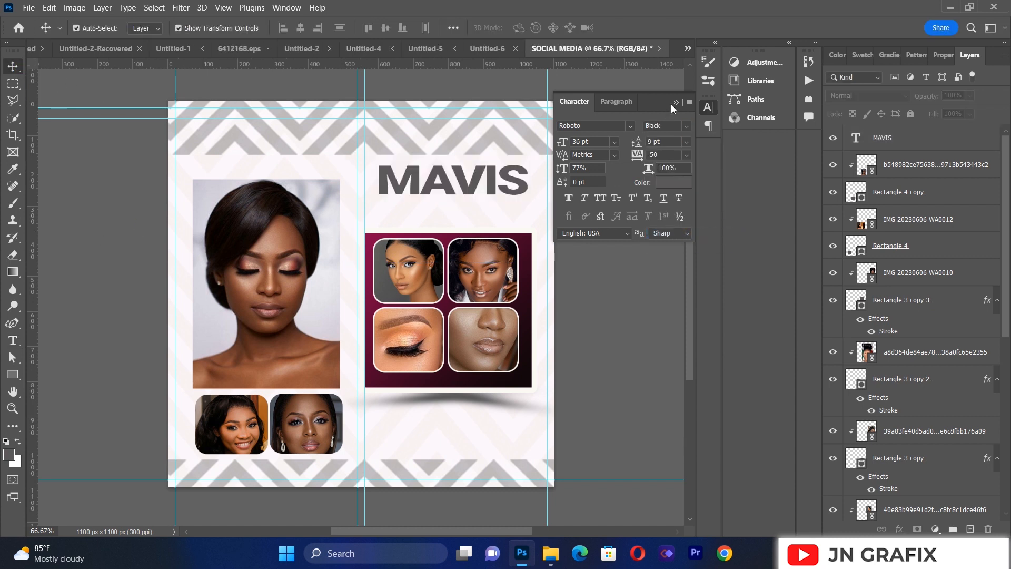
# Step: Move the MAVIS headline slightly down, closer to the gradient panel
pyautogui.click(672, 103)
pyautogui.click(462, 190)
pyautogui.moveTo(463, 190); pyautogui.dragTo(462, 197)
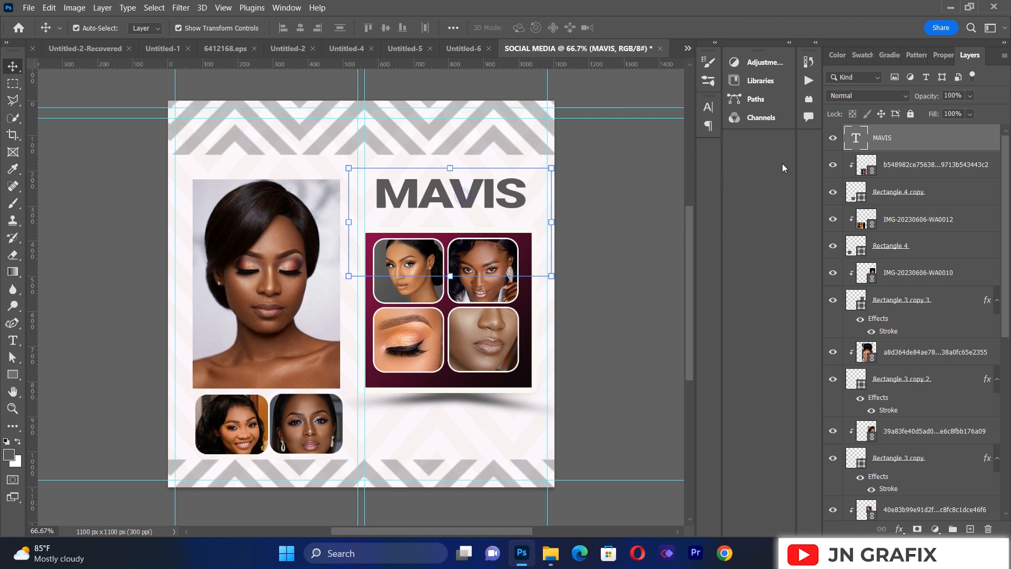
# Step: Apply the dark magenta-to-black linear Gradient Overlay to the MAVIS text layer at an angle of -175°
pyautogui.rightClick(894, 143)
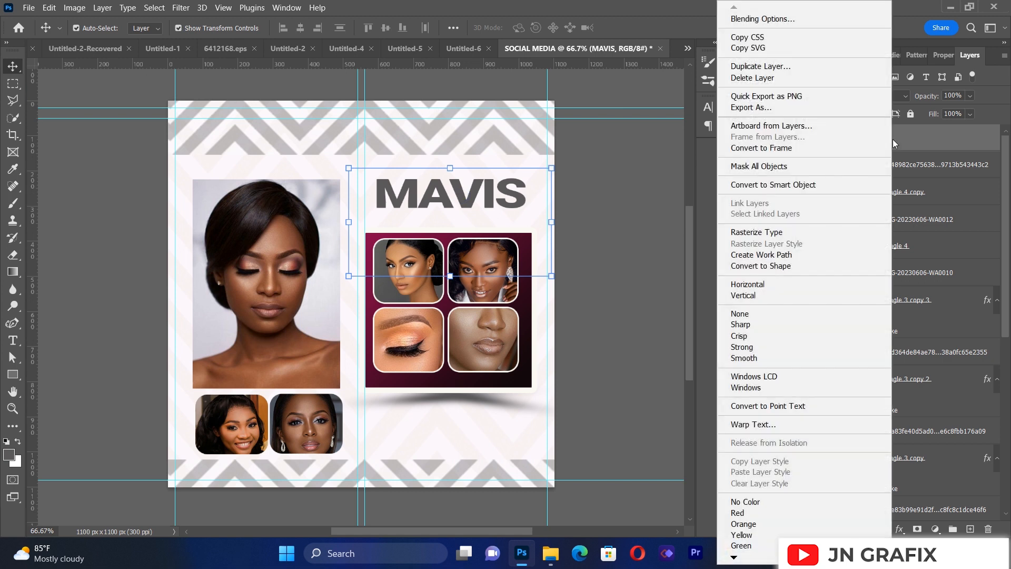
pyautogui.click(773, 18)
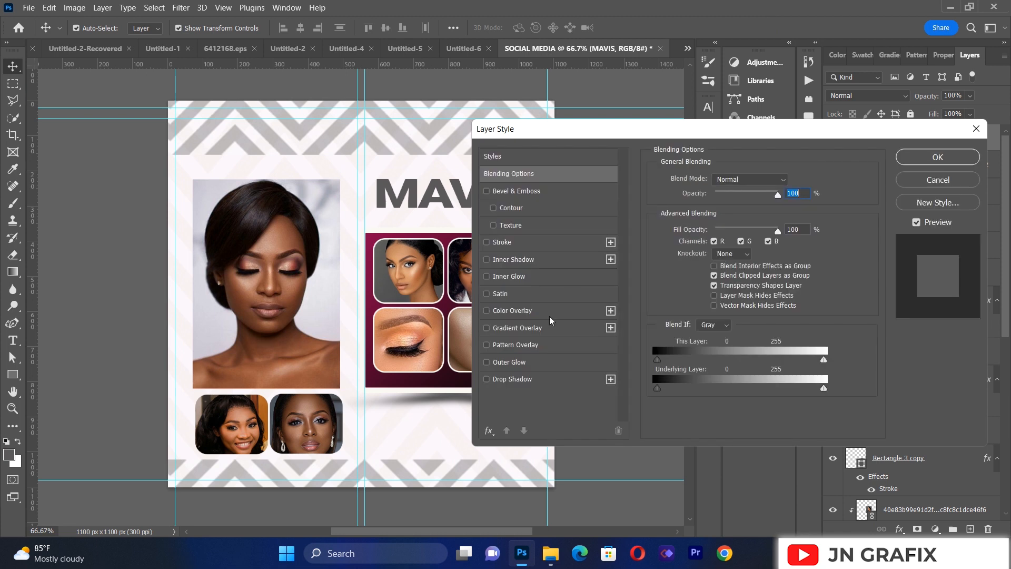
pyautogui.click(543, 329)
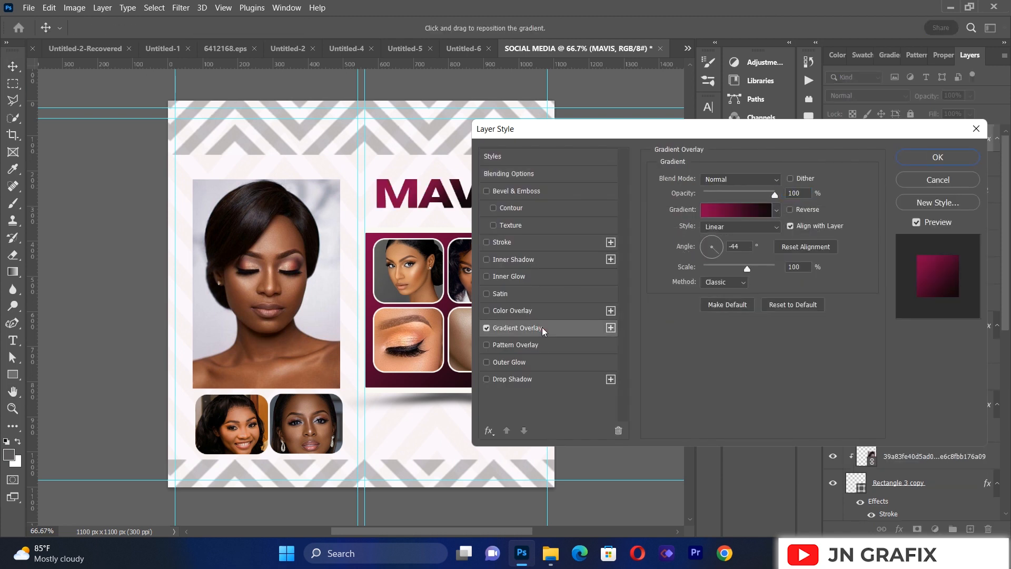
pyautogui.moveTo(663, 133); pyautogui.dragTo(778, 148)
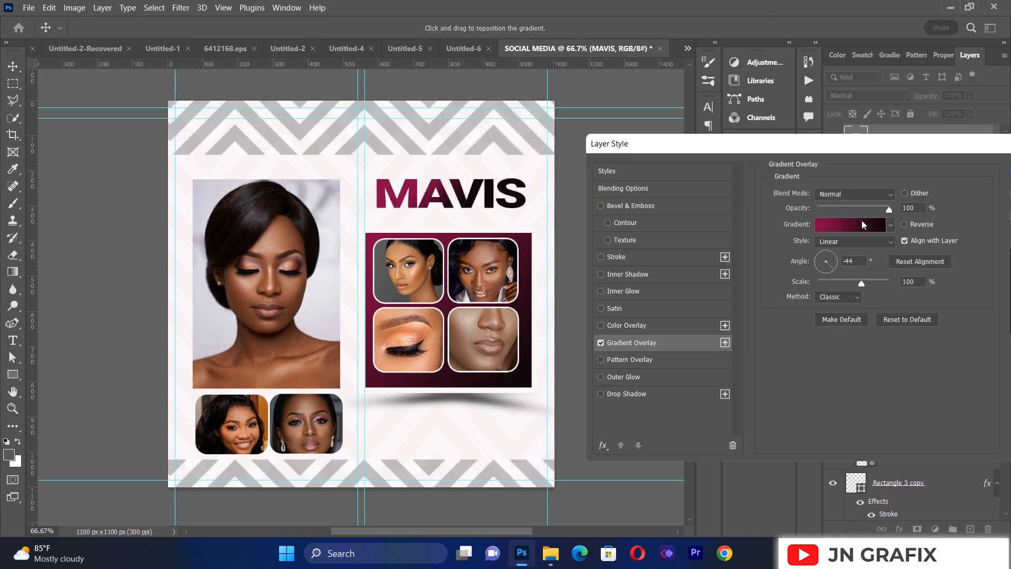
pyautogui.moveTo(832, 257)
pyautogui.mouseDown()
pyautogui.moveTo(823, 267)
pyautogui.moveTo(827, 261)
pyautogui.mouseUp()
pyautogui.click(832, 267)
pyautogui.moveTo(825, 266); pyautogui.dragTo(819, 263)
pyautogui.moveTo(778, 145); pyautogui.dragTo(558, 148)
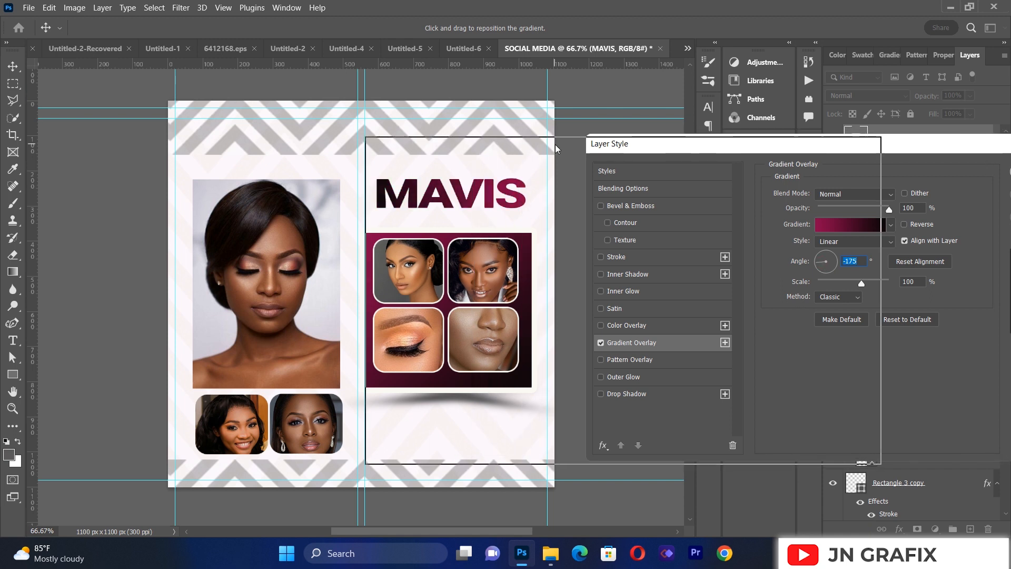
pyautogui.click(848, 174)
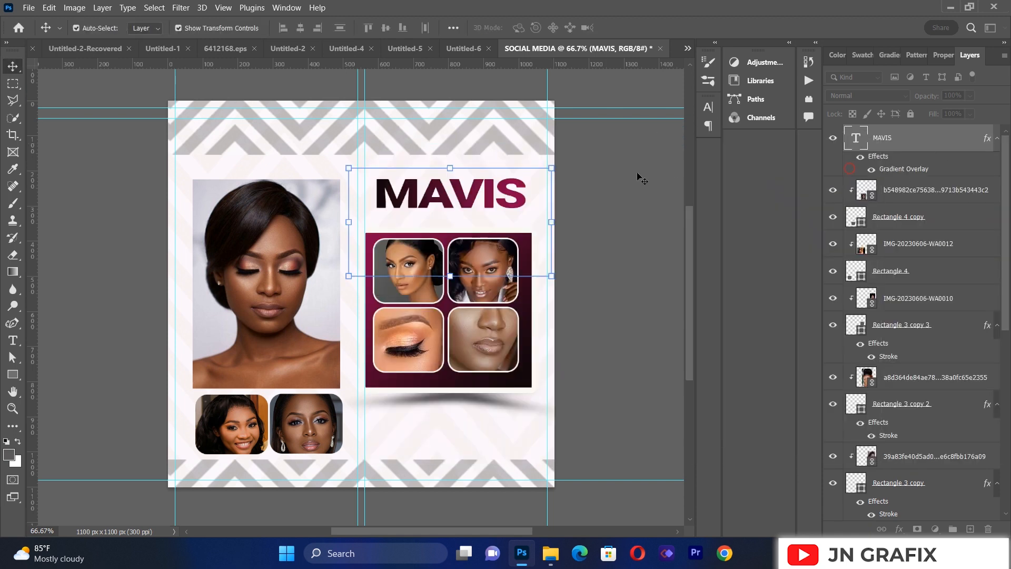
pyautogui.click(612, 188)
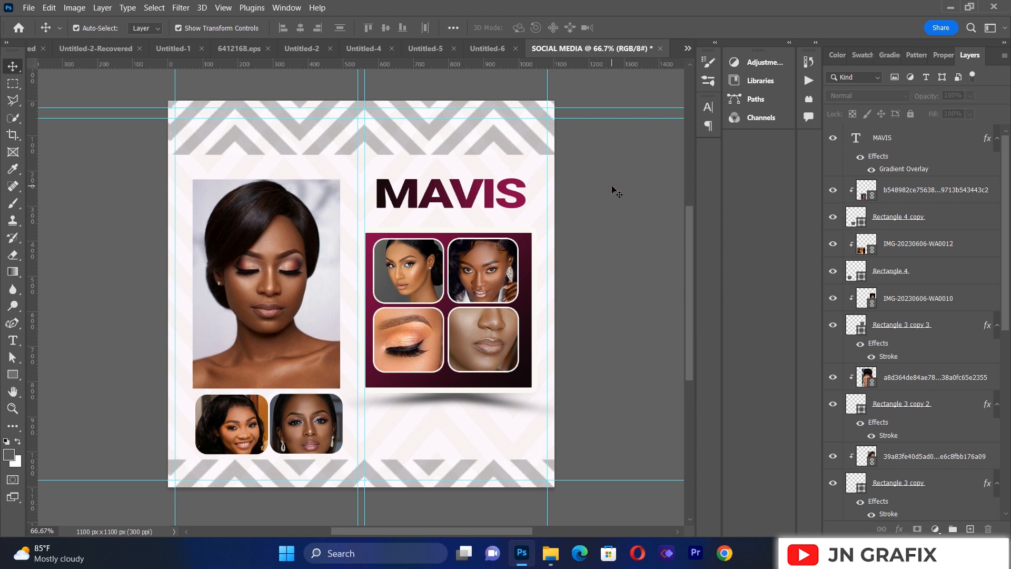
# Step: Add a centred text box across the middle of the flyer containing the capitalised text "BEAUTY PARLOR"
pyautogui.click(13, 340)
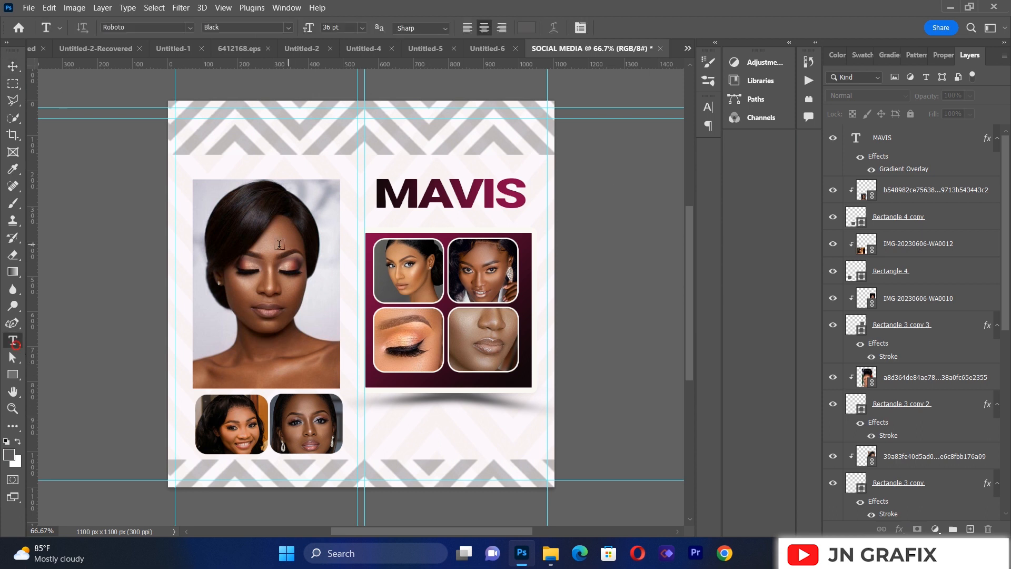
pyautogui.moveTo(206, 223); pyautogui.dragTo(541, 383)
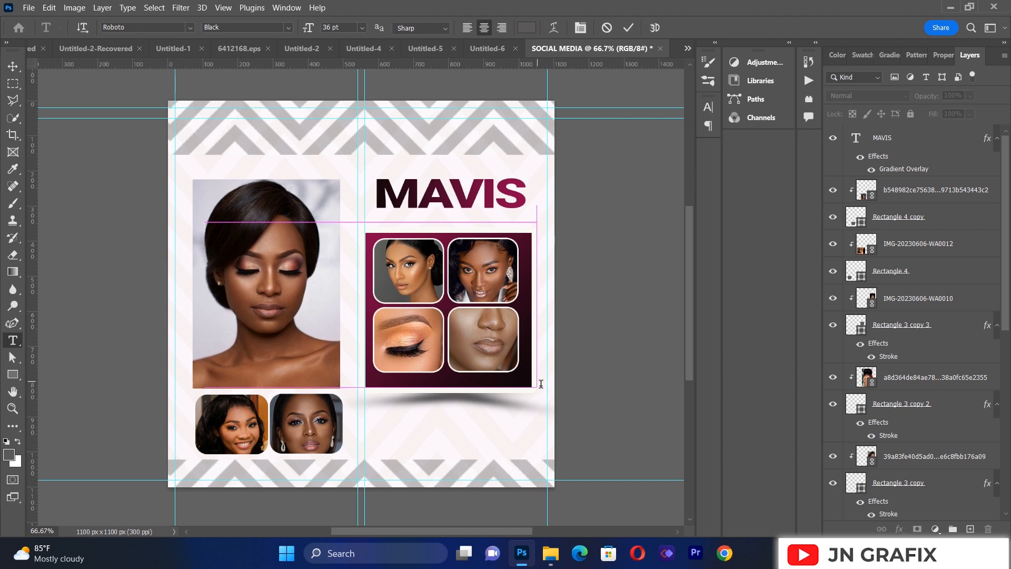
pyautogui.write('BE')
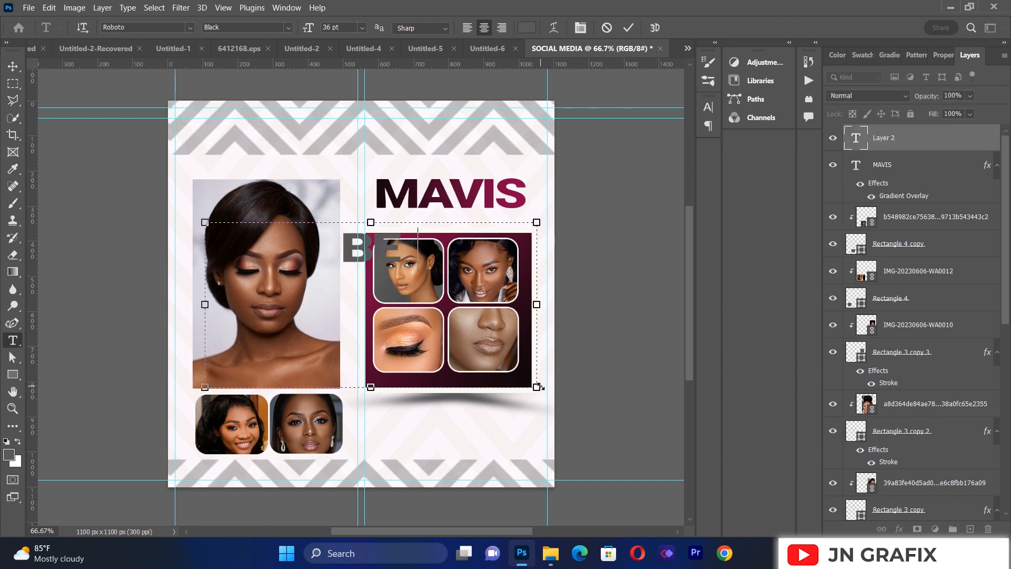
pyautogui.write('AU')
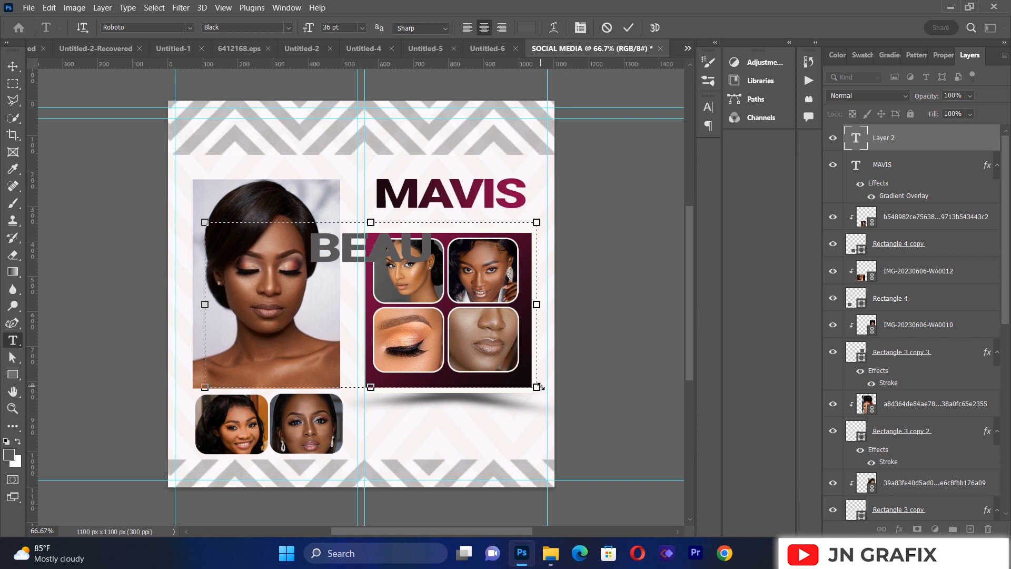
pyautogui.write('TY PARLOR')
# Step: Set the whole BEAUTY PARLOR text to Roboto Medium at 36 pt
pyautogui.hotkey('ctrl', 'a')
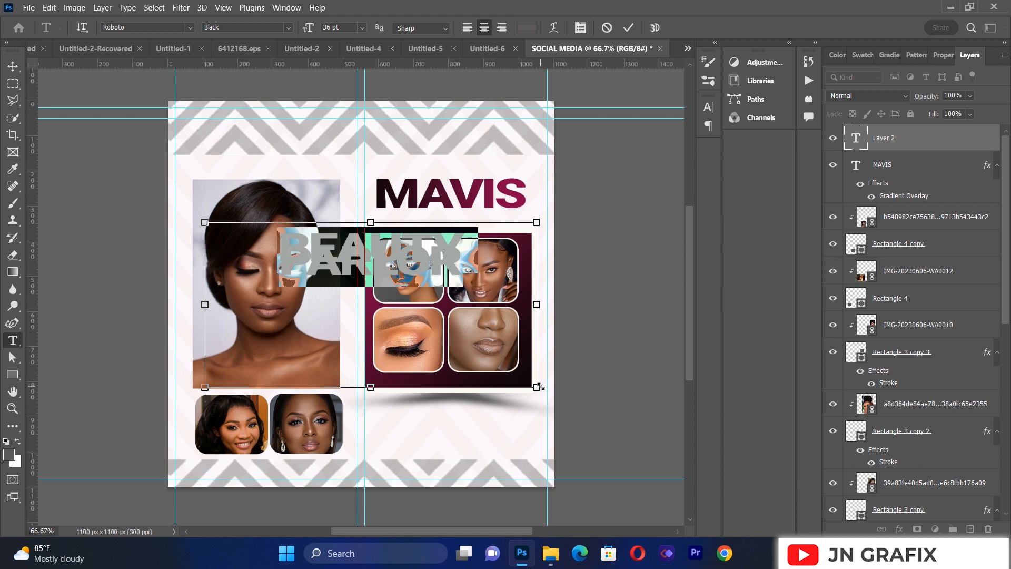
pyautogui.click(581, 27)
pyautogui.click(581, 142)
pyautogui.press('BackSpace')
pyautogui.press('BackSpace')
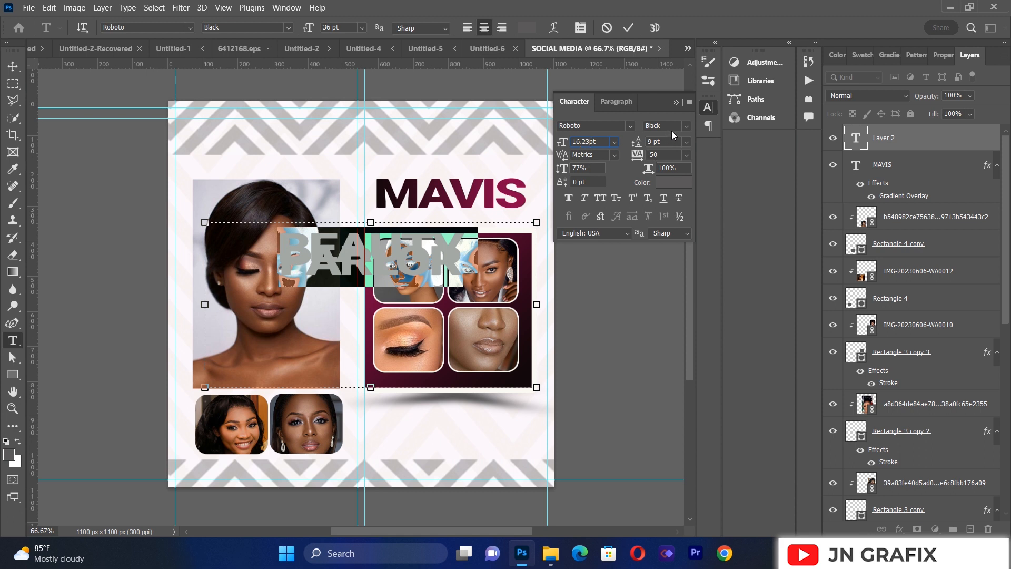
pyautogui.click(684, 130)
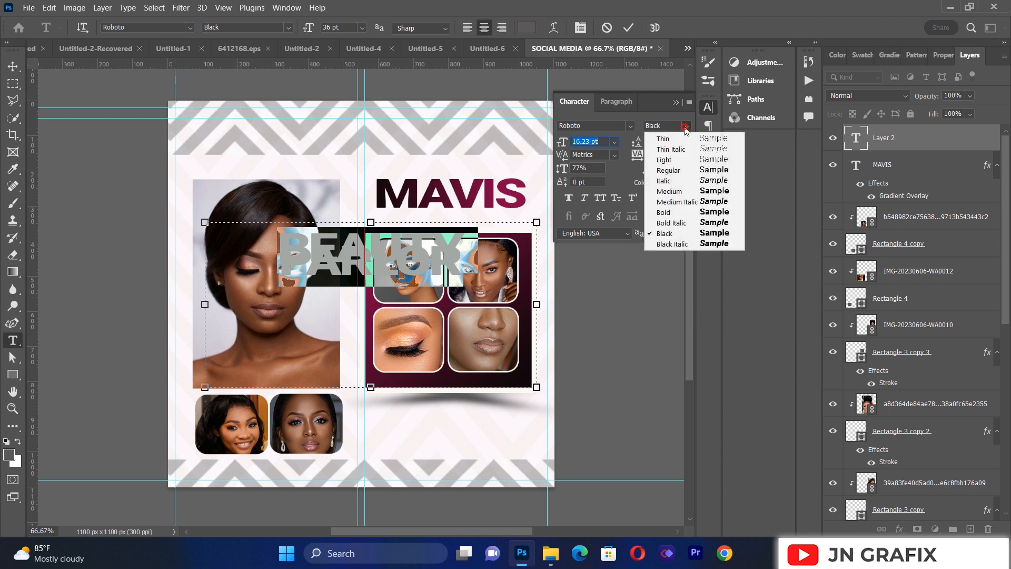
pyautogui.click(679, 190)
pyautogui.write('36')
pyautogui.press('Return')
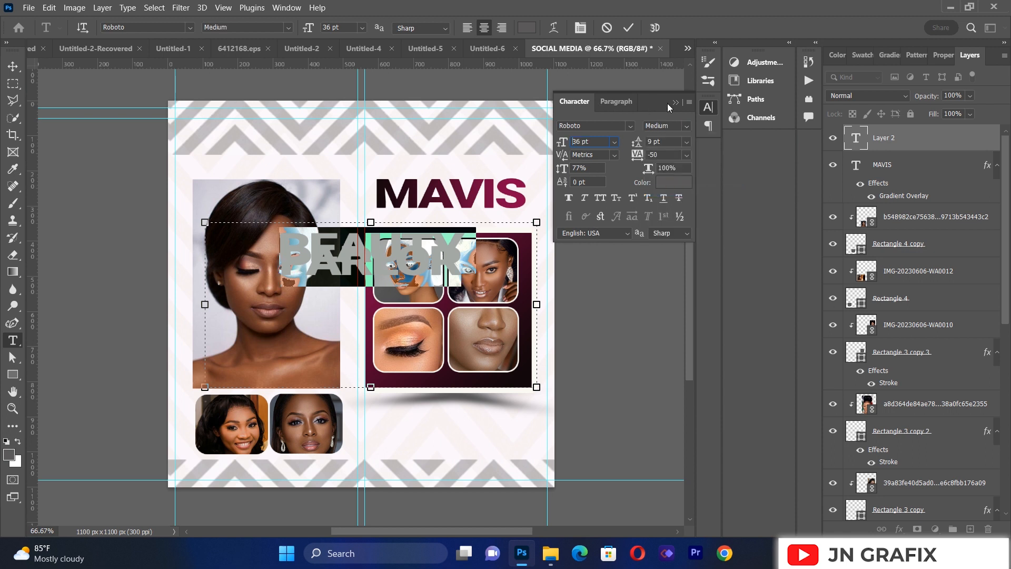
pyautogui.click(675, 103)
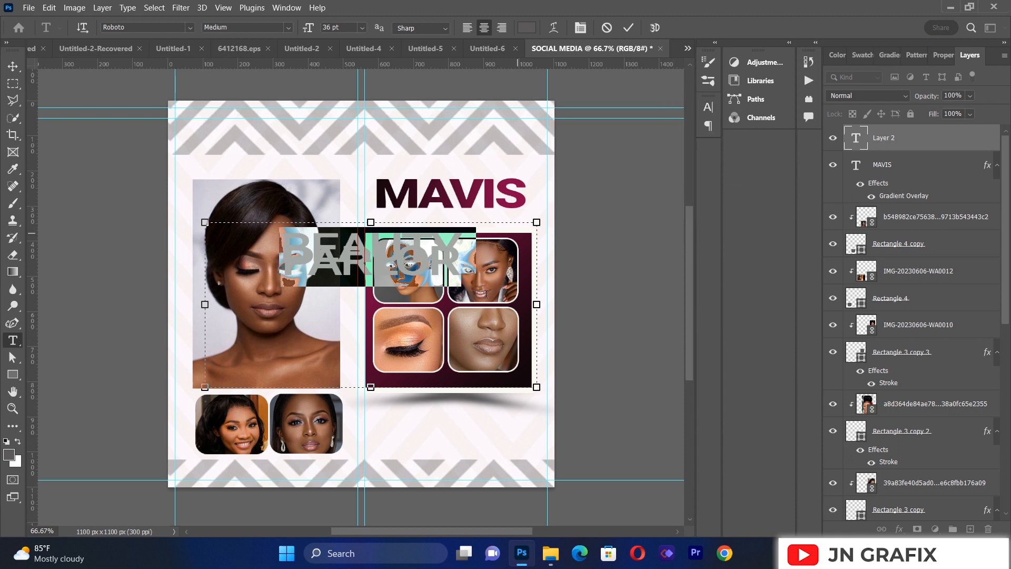
# Step: Widen the text box so BEAUTY PARLOR fits on one line, set its size to 16.23 pt and commit the text
pyautogui.moveTo(205, 304); pyautogui.dragTo(98, 304)
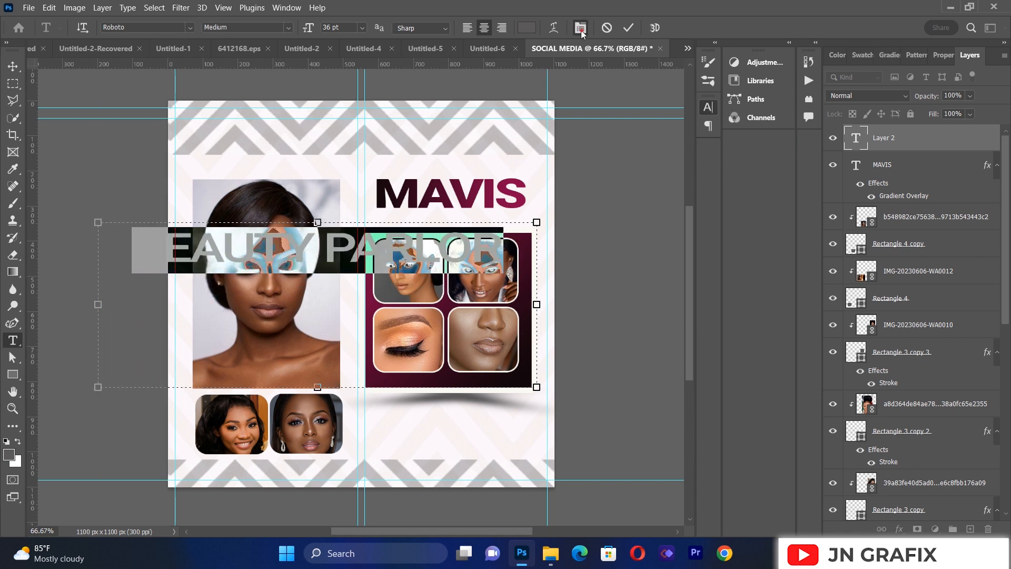
pyautogui.click(708, 107)
pyautogui.click(582, 142)
pyautogui.click(579, 142)
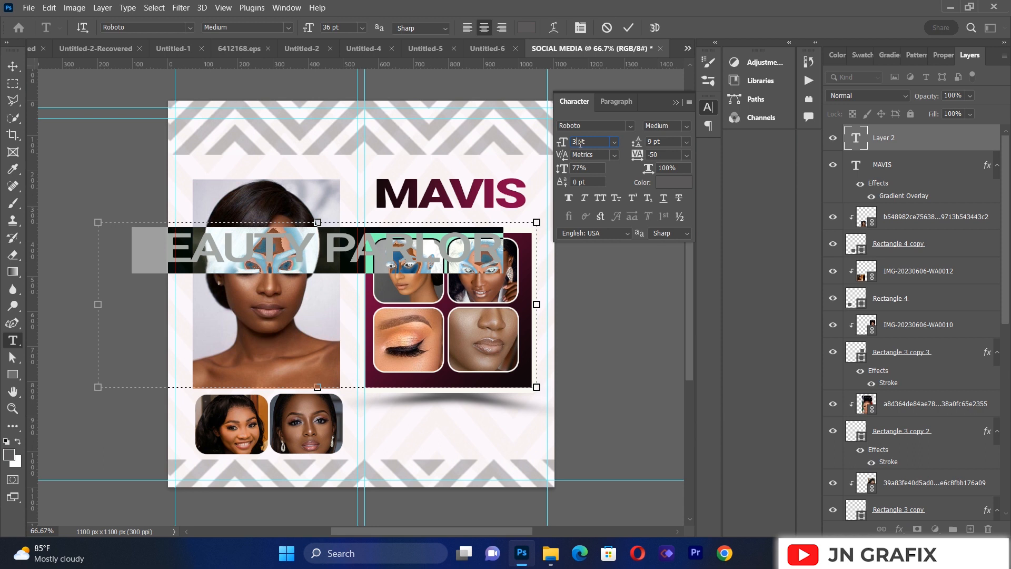
pyautogui.press('BackSpace')
pyautogui.write('16')
pyautogui.click(675, 102)
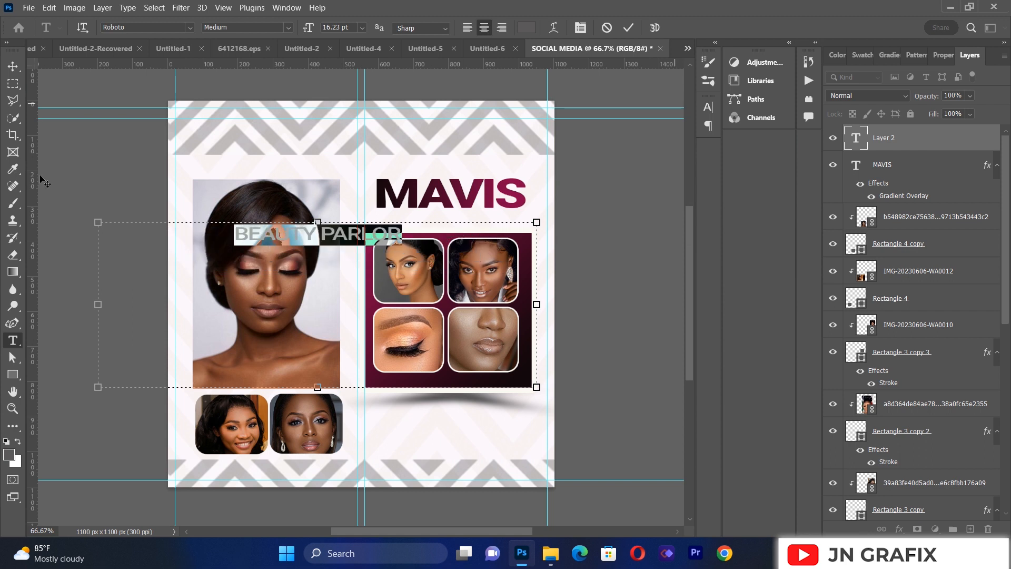
pyautogui.click(14, 65)
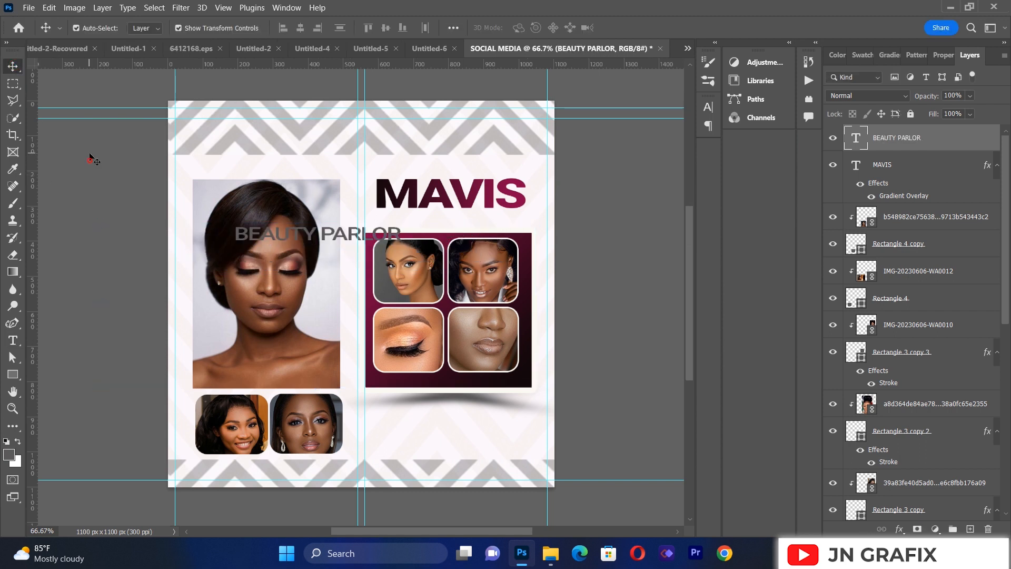
# Step: Move the BEAUTY PARLOR text directly beneath the MAVIS headline and scale it to about 94.87%
pyautogui.moveTo(309, 238); pyautogui.dragTo(449, 225)
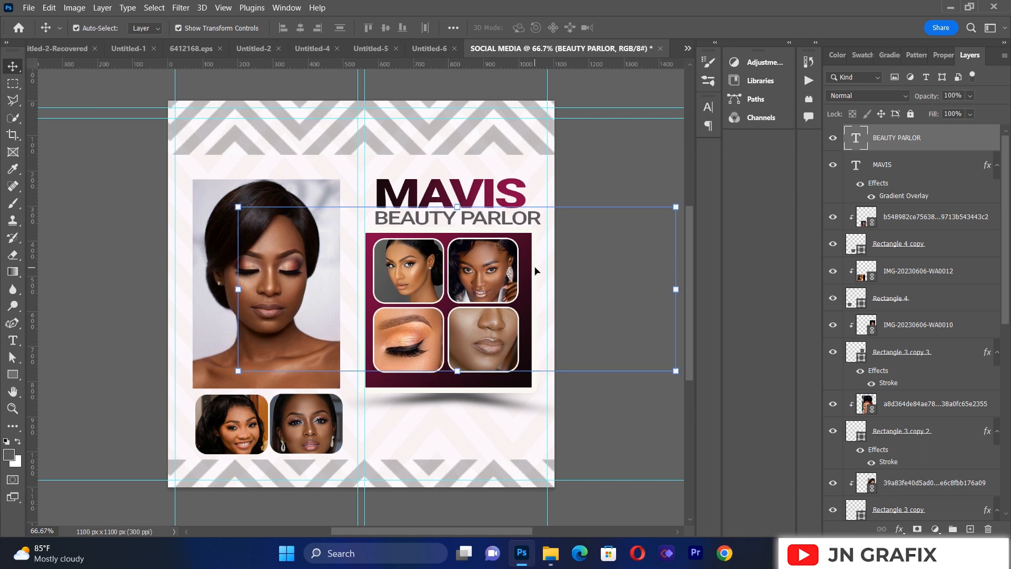
pyautogui.click(677, 374)
pyautogui.moveTo(676, 371); pyautogui.dragTo(654, 363)
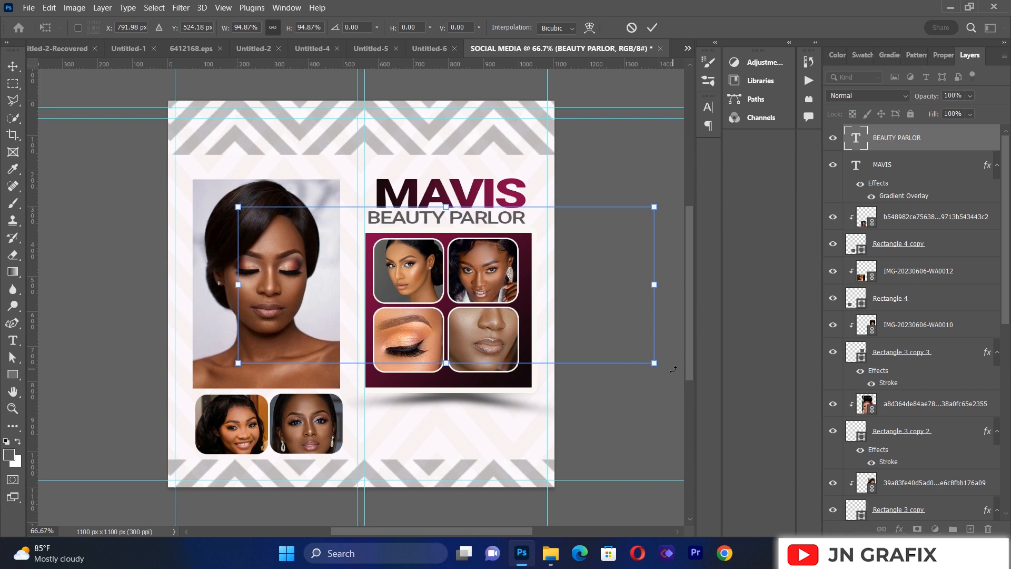
# Step: Nudge the BEAUTY PARLOR text right until its start lines up with the MAVIS headline, and commit the transform
pyautogui.press('Right')
pyautogui.press('Right')
pyautogui.press('Right')
pyautogui.press('Right')
pyautogui.press('Right')
pyautogui.press('Right')
pyautogui.press('Right')
pyautogui.press('Right')
pyautogui.press('Right')
pyautogui.press('Right')
pyautogui.press('Right')
pyautogui.press('Right')
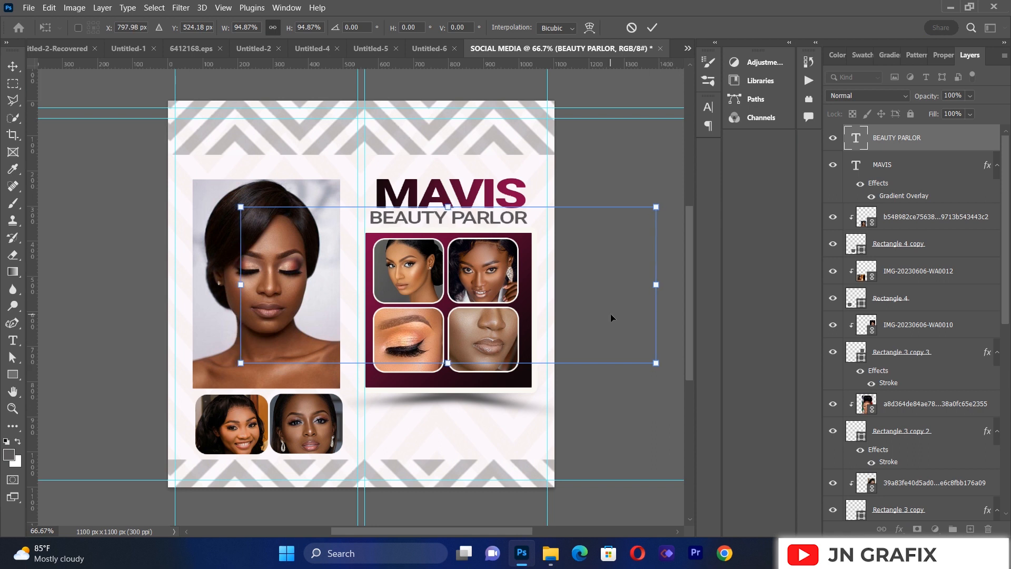
pyautogui.press('Right')
pyautogui.press('Right')
pyautogui.press('Right')
pyautogui.press('Right')
pyautogui.press('Right')
pyautogui.press('Right')
pyautogui.press('Right')
pyautogui.press('Right')
pyautogui.press('Right')
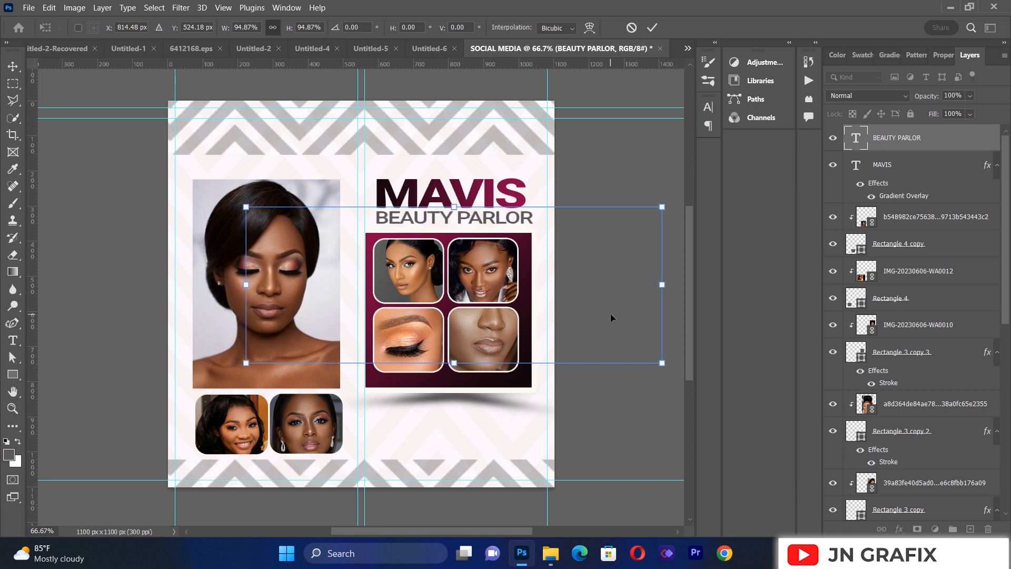
pyautogui.press('Left')
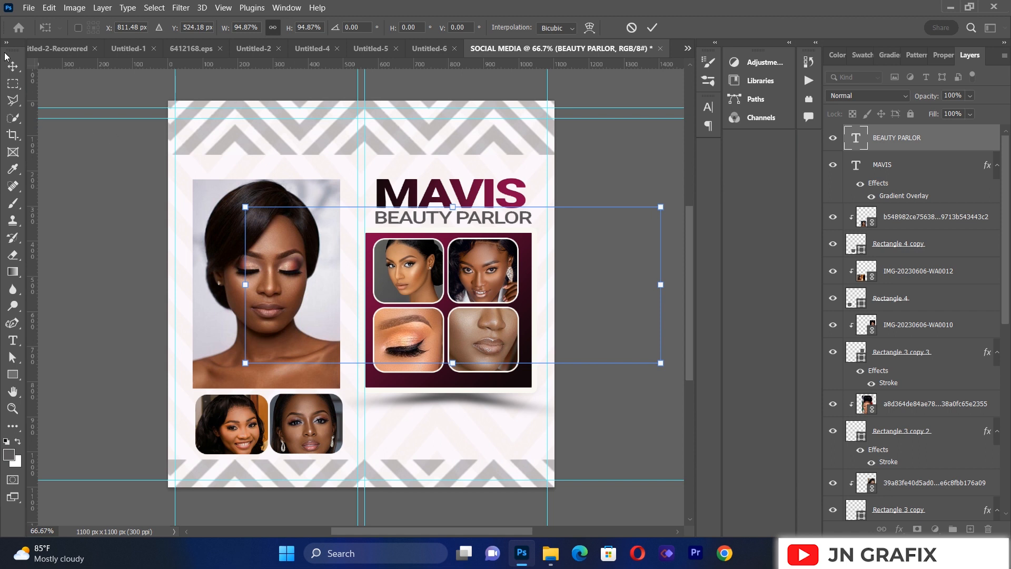
pyautogui.click(15, 74)
pyautogui.click(65, 246)
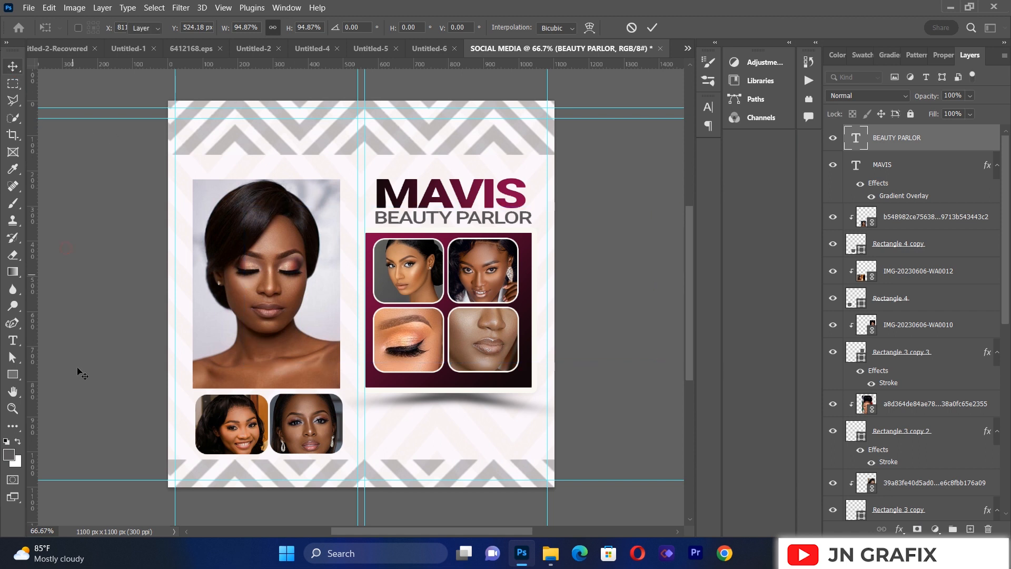
# Step: Recolour the whole BEAUTY PARLOR text to 19070f, sampled from the dark M of the MAVIS headline
pyautogui.click(13, 341)
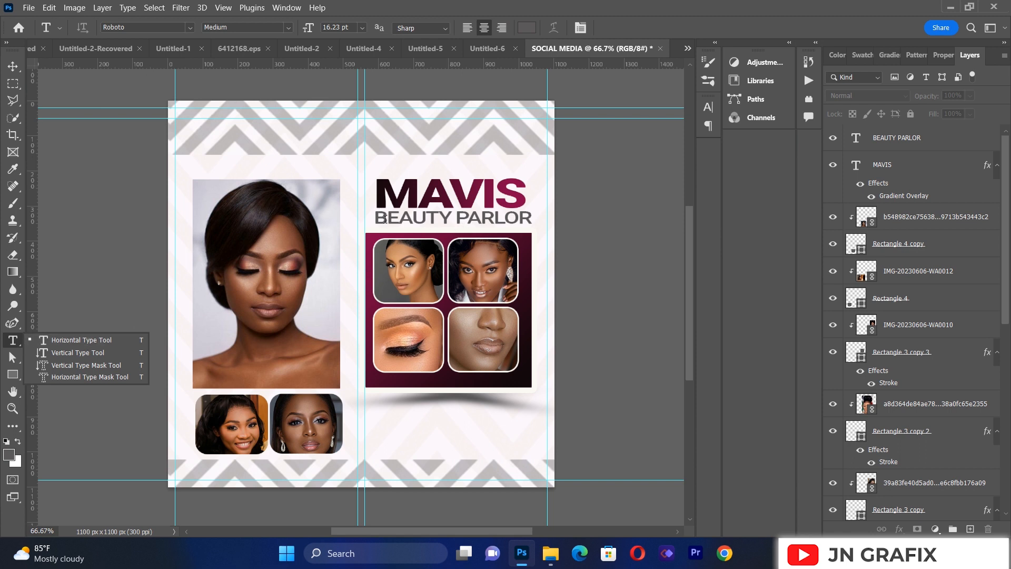
pyautogui.click(380, 218)
pyautogui.moveTo(374, 218); pyautogui.dragTo(533, 218)
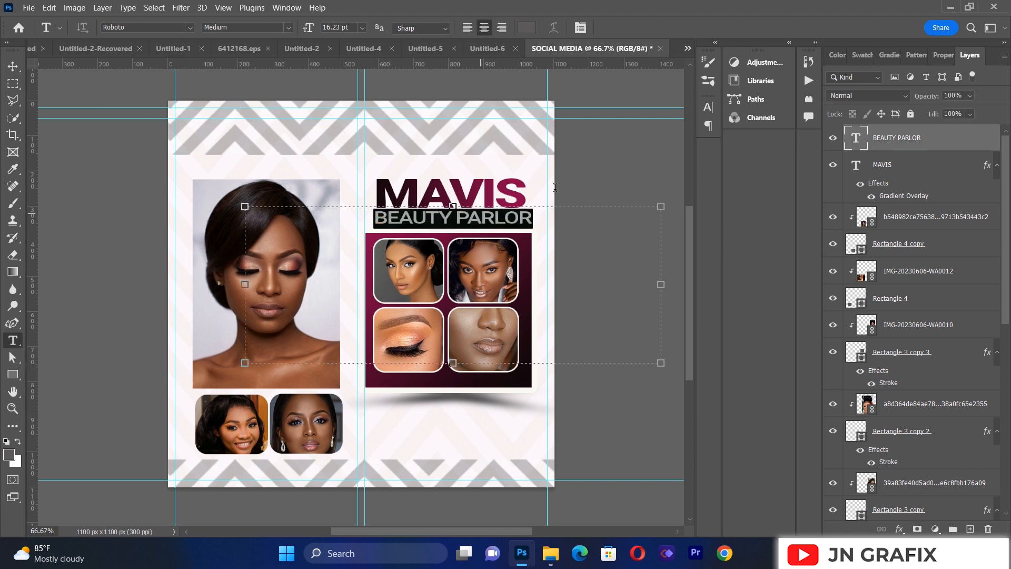
pyautogui.click(525, 29)
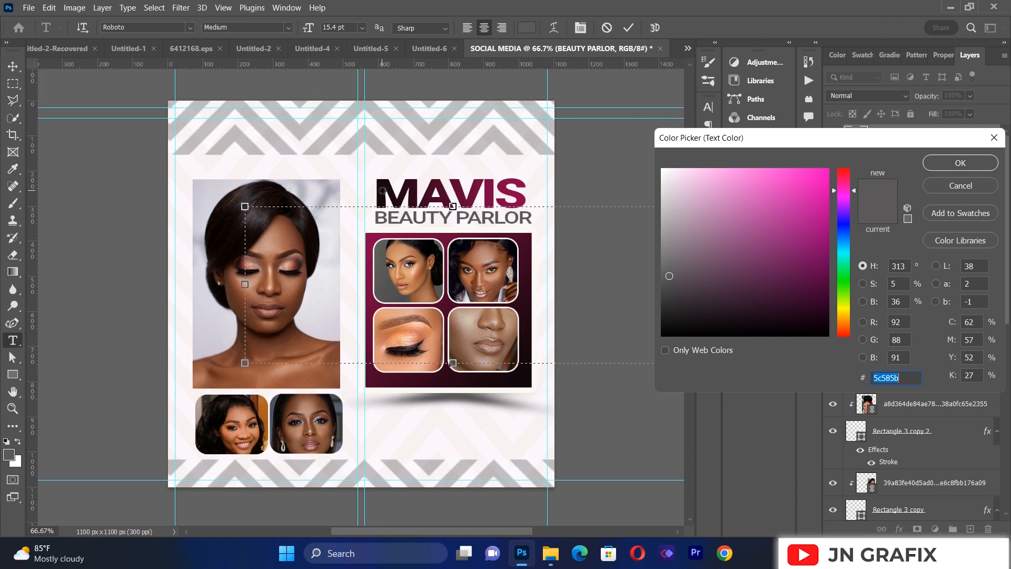
pyautogui.click(382, 190)
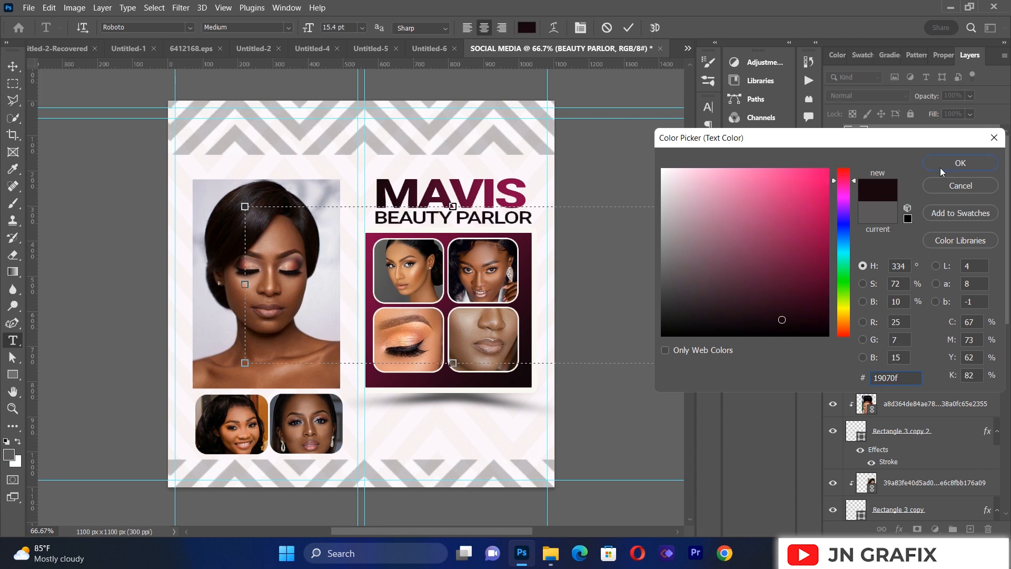
pyautogui.click(960, 162)
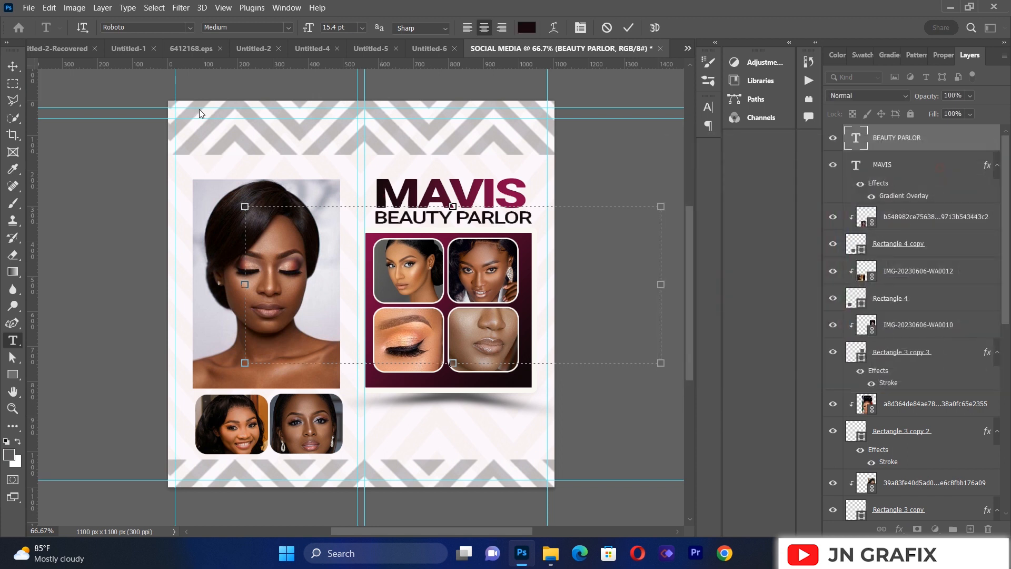
pyautogui.click(13, 67)
pyautogui.click(114, 282)
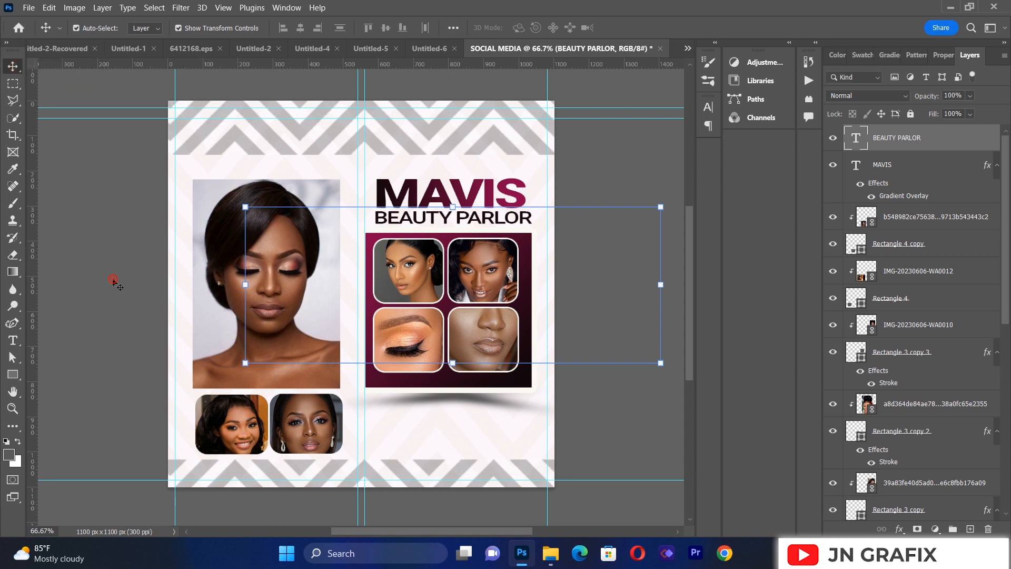
# Step: Add a SERVICES text box in the blank area beneath the gradient photo panel
pyautogui.click(13, 341)
pyautogui.moveTo(358, 394); pyautogui.dragTo(526, 444)
pyautogui.press('Delete')
pyautogui.write('SERVICES')
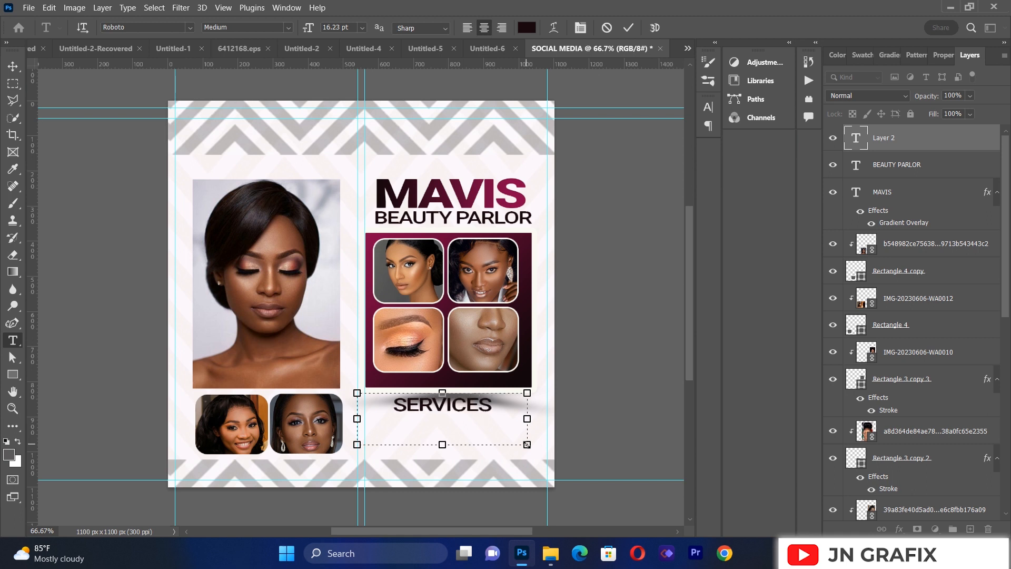
# Step: Scale the SERVICES text to about 51.38%, keep it centred below the gradient panel's shadow, and commit the transform
pyautogui.click(12, 65)
pyautogui.moveTo(525, 442); pyautogui.dragTo(468, 417)
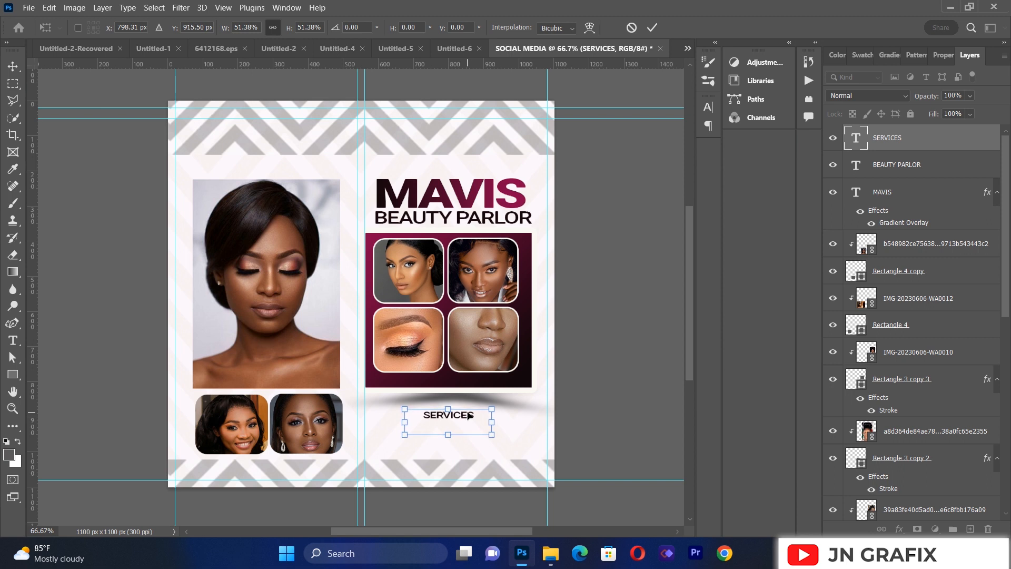
pyautogui.click(13, 66)
pyautogui.click(79, 190)
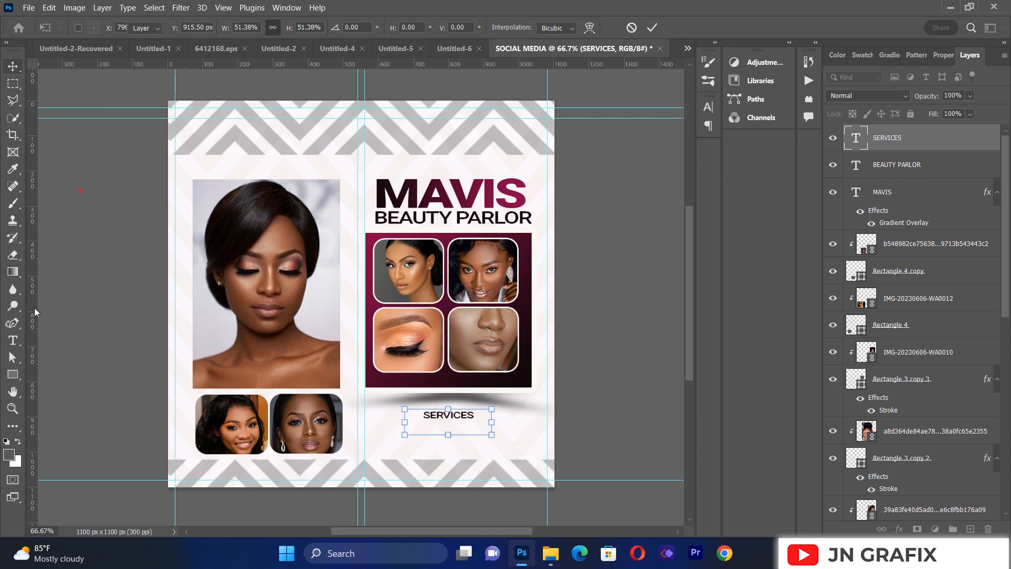
# Step: Add an EYEBROW PENCIL text box below SERVICES and widen it to about 595 px so the text fits on one line
pyautogui.click(13, 340)
pyautogui.moveTo(366, 414); pyautogui.dragTo(531, 479)
pyautogui.press('BackSpace')
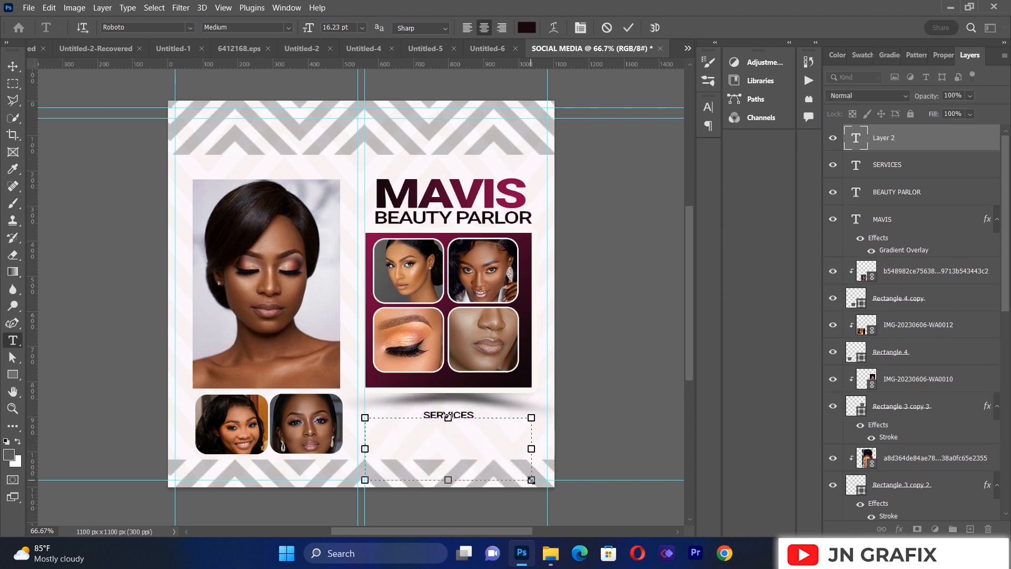
pyautogui.write('EYEBROW')
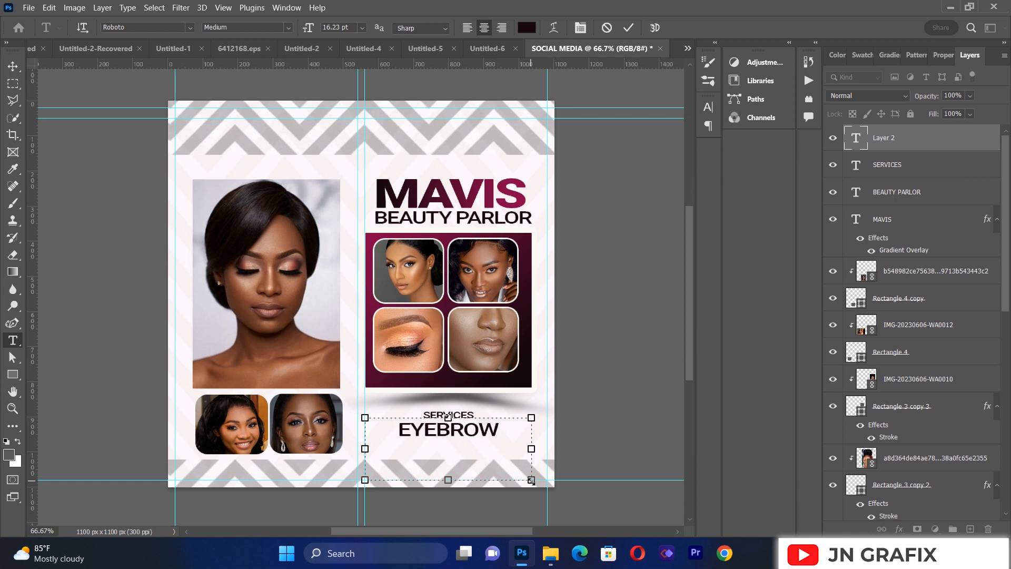
pyautogui.write(' PENCIL')
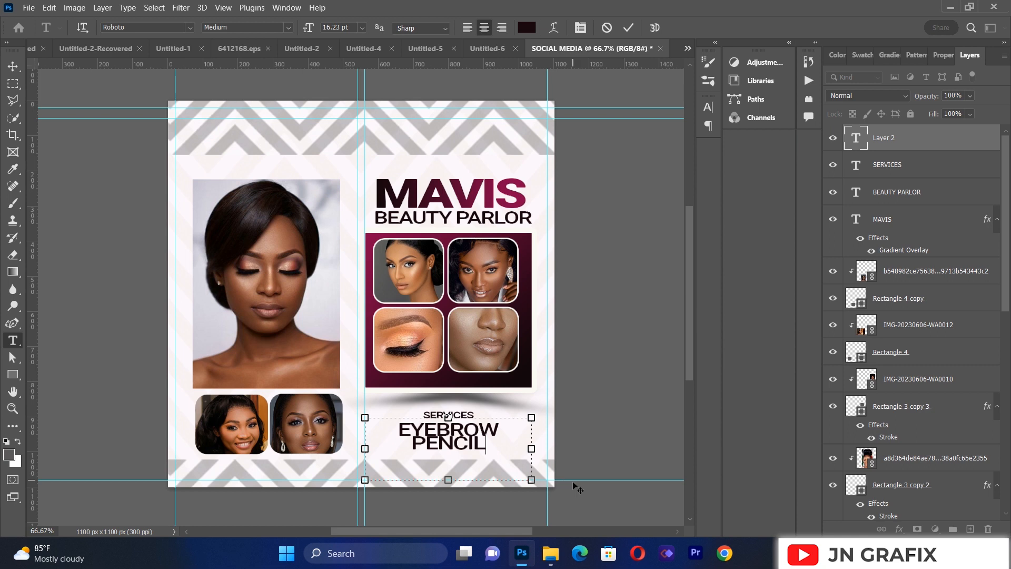
pyautogui.moveTo(531, 448); pyautogui.dragTo(578, 447)
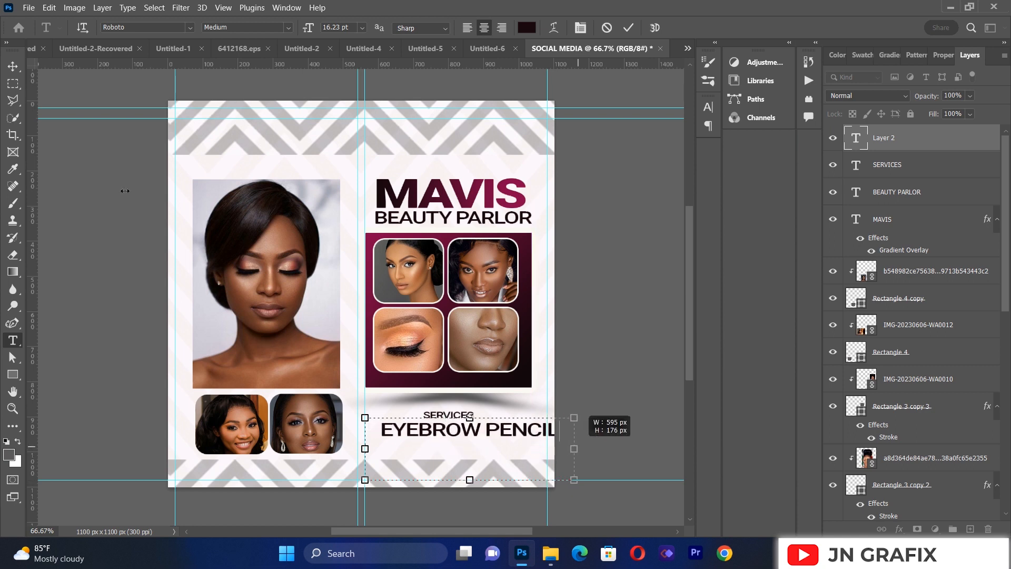
pyautogui.click(13, 67)
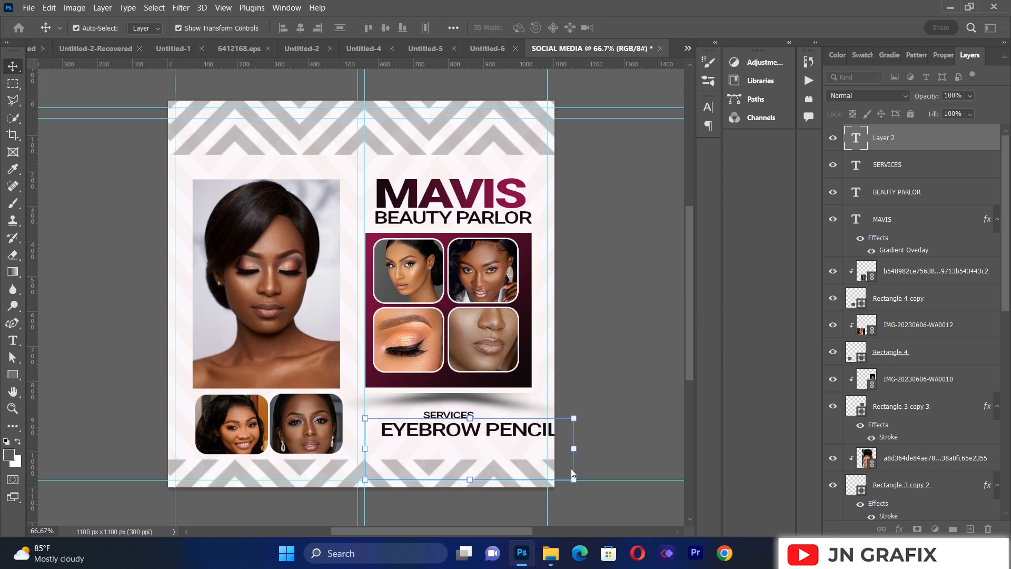
# Step: Scale the EYEBROW PENCIL text to about 38.59%, nudge it down directly beneath SERVICES, and commit the transform
pyautogui.hotkey('ctrl', 't')
pyautogui.moveTo(574, 478)
pyautogui.mouseDown()
pyautogui.moveTo(448, 442)
pyautogui.moveTo(472, 431)
pyautogui.mouseUp()
pyautogui.press('Down')
pyautogui.press('Down')
pyautogui.press('Down')
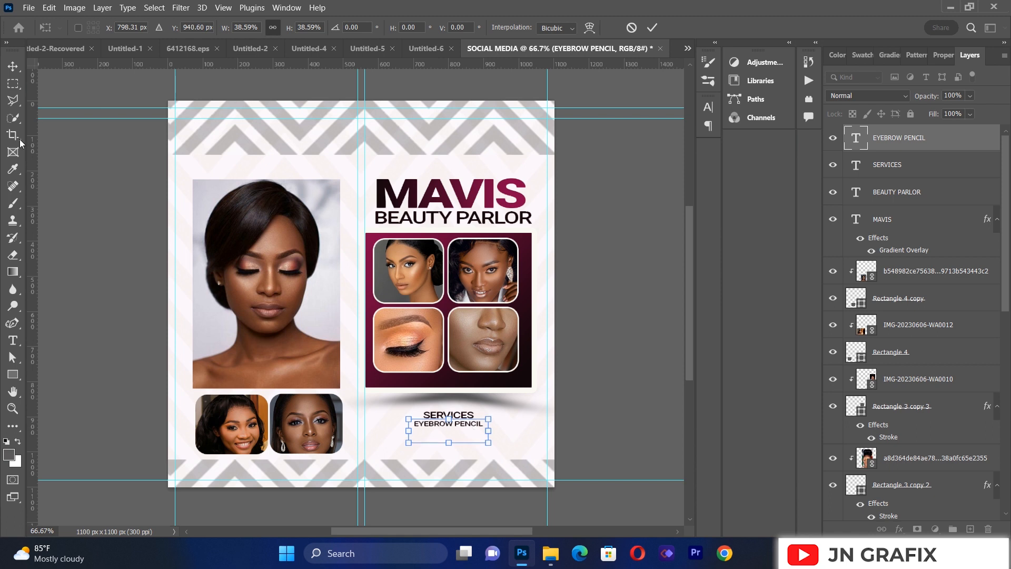
pyautogui.click(13, 66)
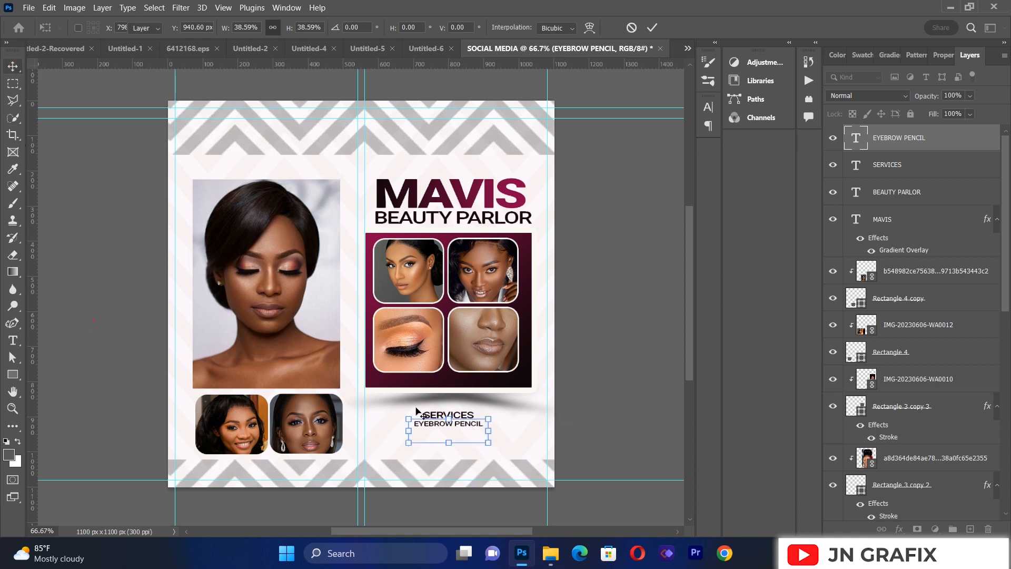
pyautogui.press('Return')
# Step: Duplicate the EYEBROW PENCIL line just below itself and replace the copy's text with BBRIDAL MAKEUP
pyautogui.moveTo(435, 428); pyautogui.dragTo(436, 442)
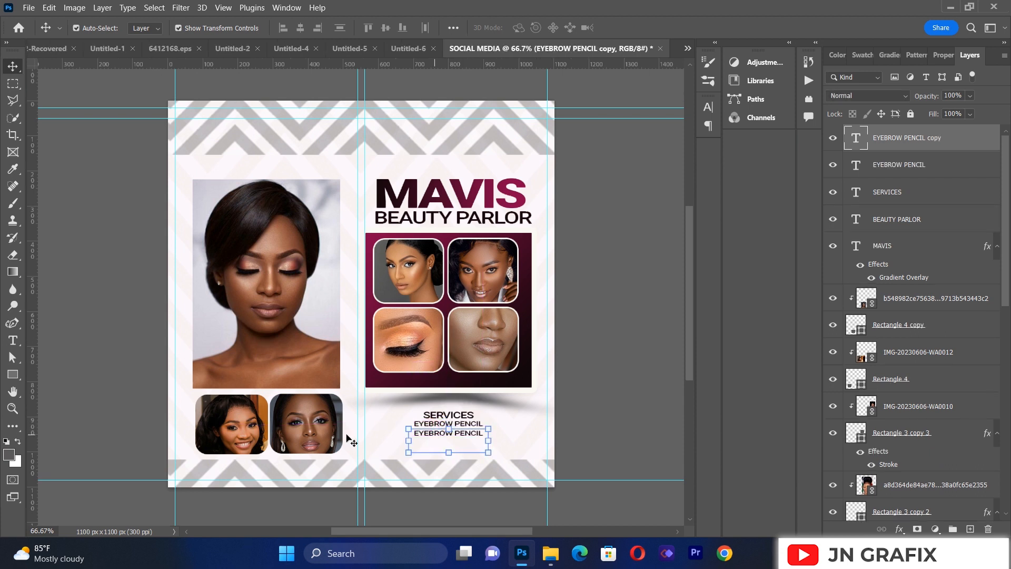
pyautogui.click(13, 341)
pyautogui.click(467, 432)
pyautogui.hotkey('ctrl', 'a')
pyautogui.press('BackSpace')
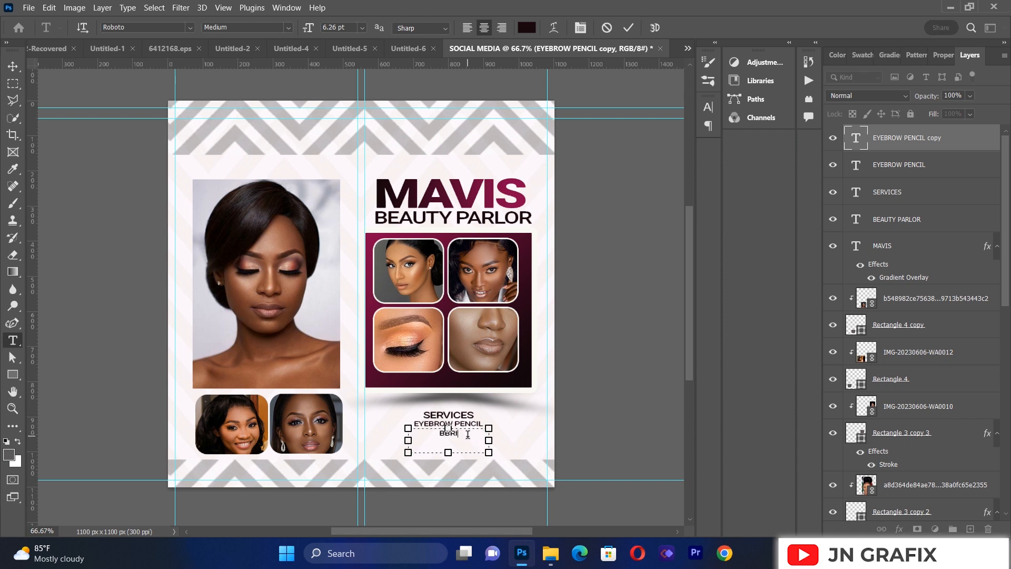
pyautogui.write('BBRIDAL MAKEUP')
pyautogui.click(12, 65)
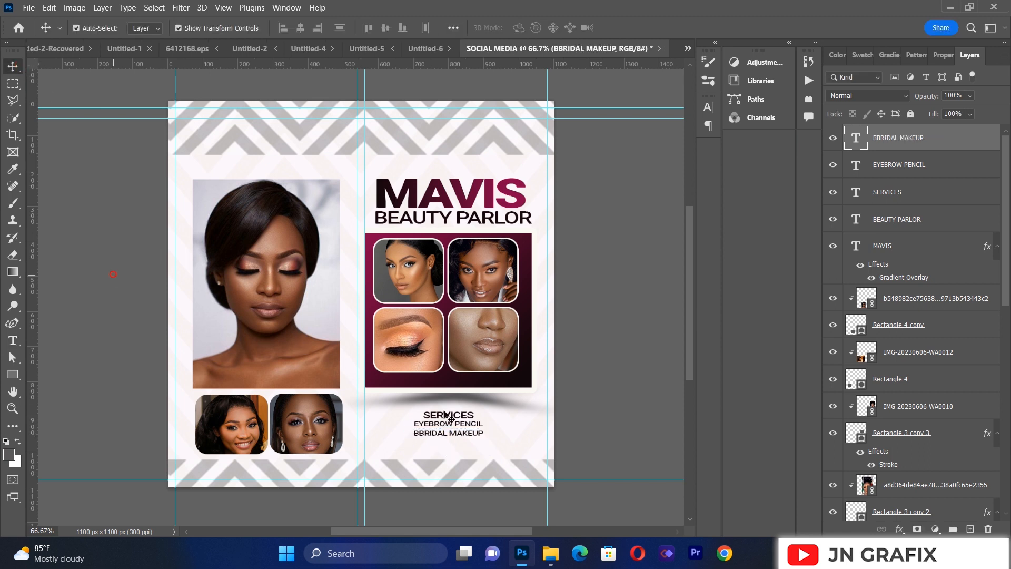
# Step: Duplicate the BBRIDAL MAKEUP line just below itself and replace the copy's text with NATURAL MAKEUP
pyautogui.click(456, 433)
pyautogui.moveTo(456, 435); pyautogui.dragTo(457, 446)
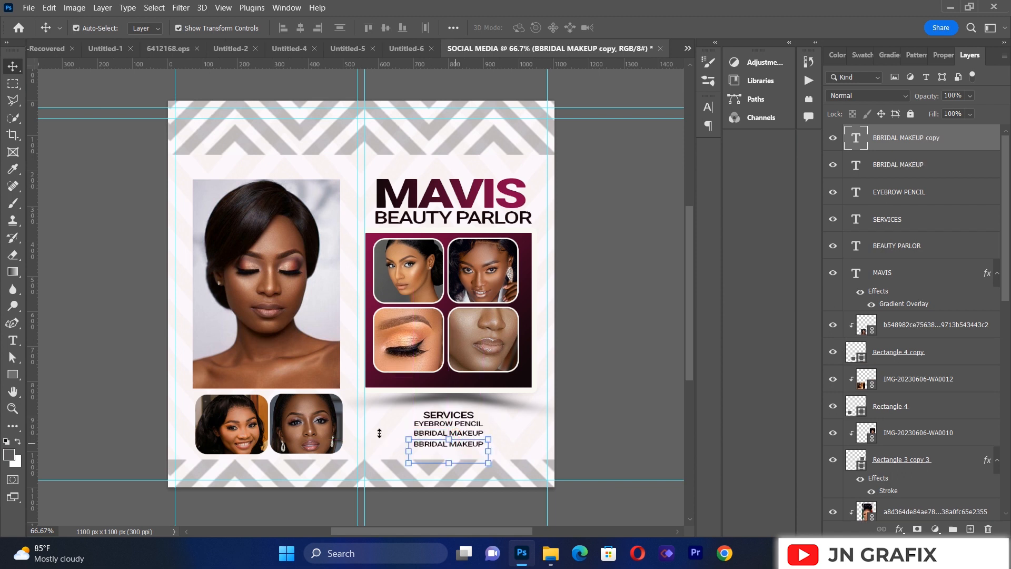
pyautogui.click(74, 336)
pyautogui.click(13, 340)
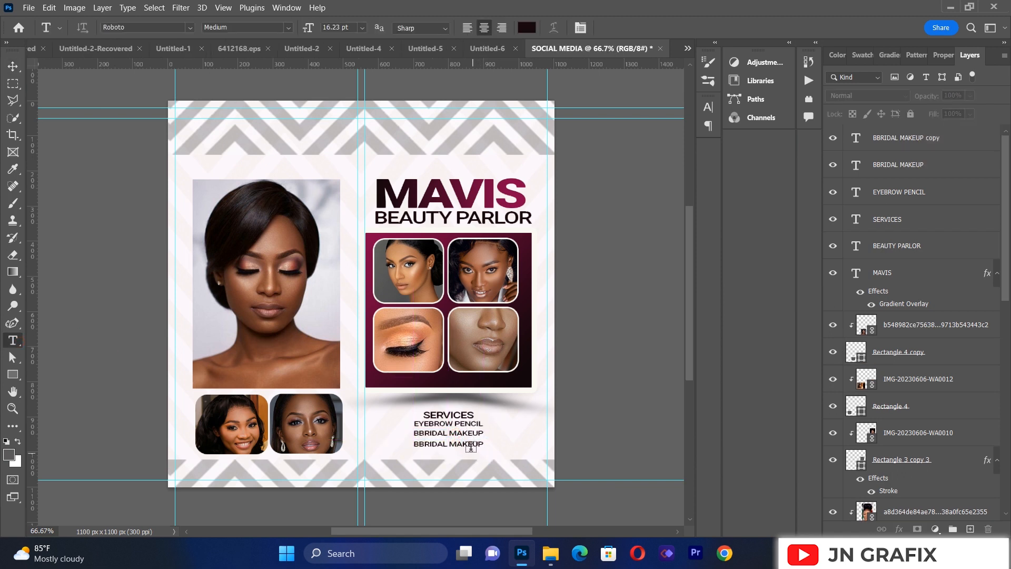
pyautogui.click(472, 443)
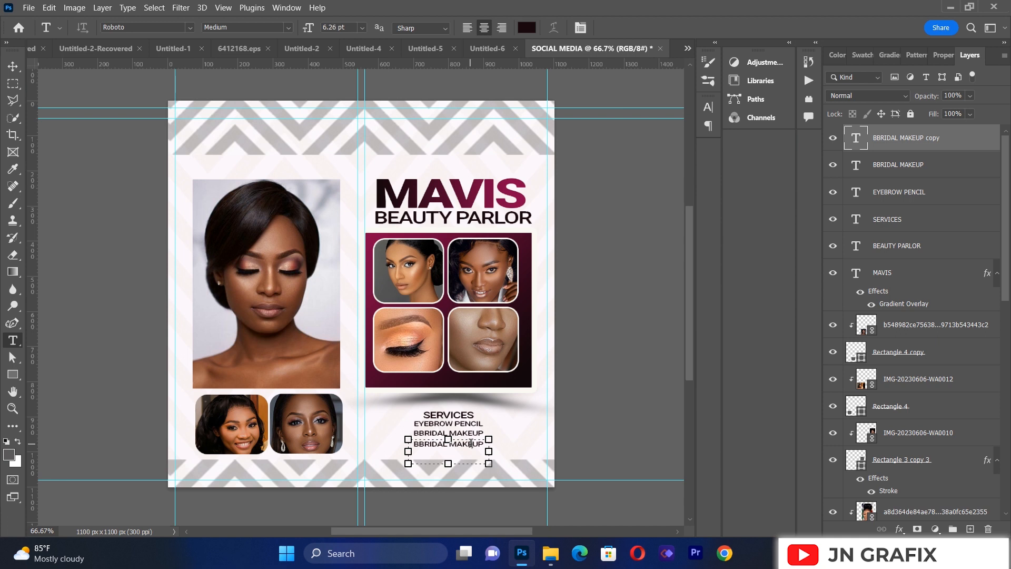
pyautogui.hotkey('ctrl', 'a')
pyautogui.press('BackSpace')
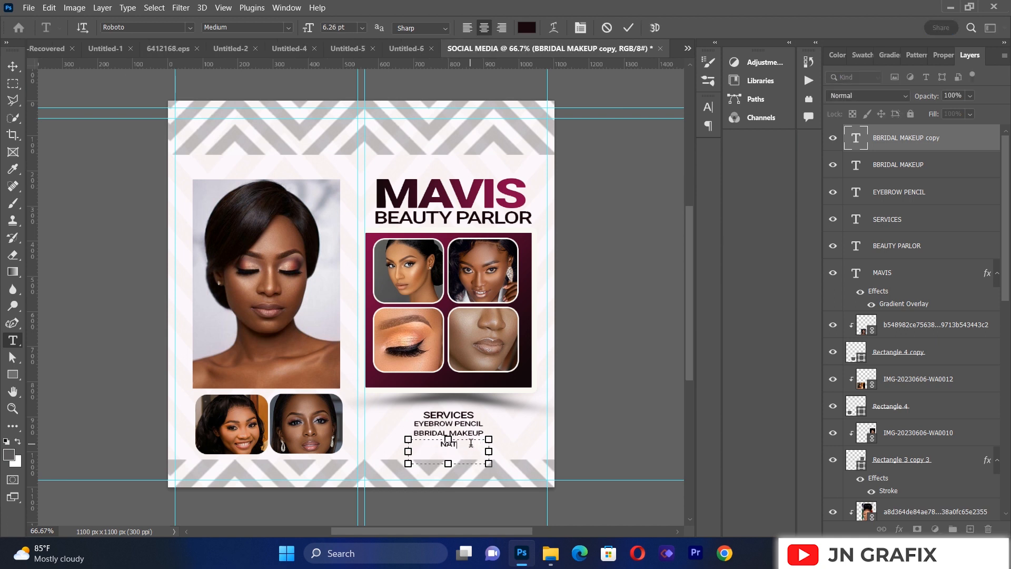
pyautogui.write('NATURAL MAKEUP')
pyautogui.click(13, 66)
pyautogui.click(121, 341)
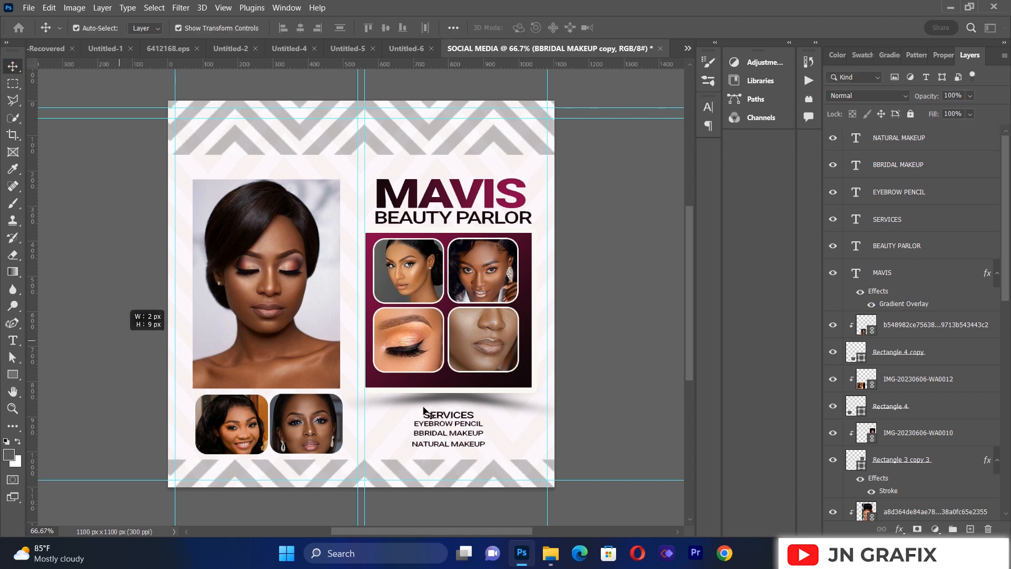
# Step: Nudge the BBRIDAL MAKEUP line up slightly to tighten its gap to EYEBROW PENCIL
pyautogui.click(452, 433)
pyautogui.press('Up')
pyautogui.press('Up')
pyautogui.press('Up')
pyautogui.press('Up')
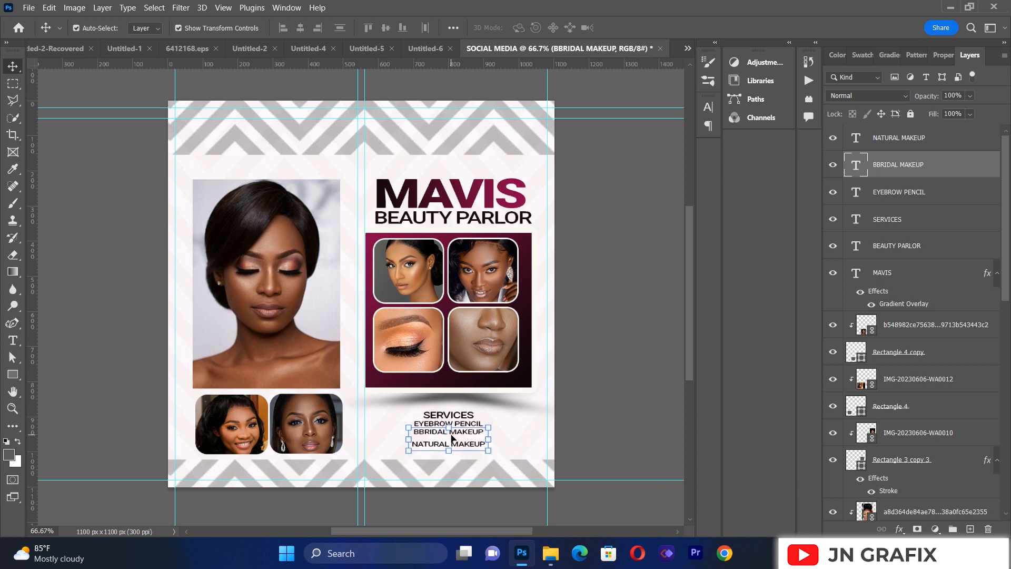
pyautogui.click(126, 305)
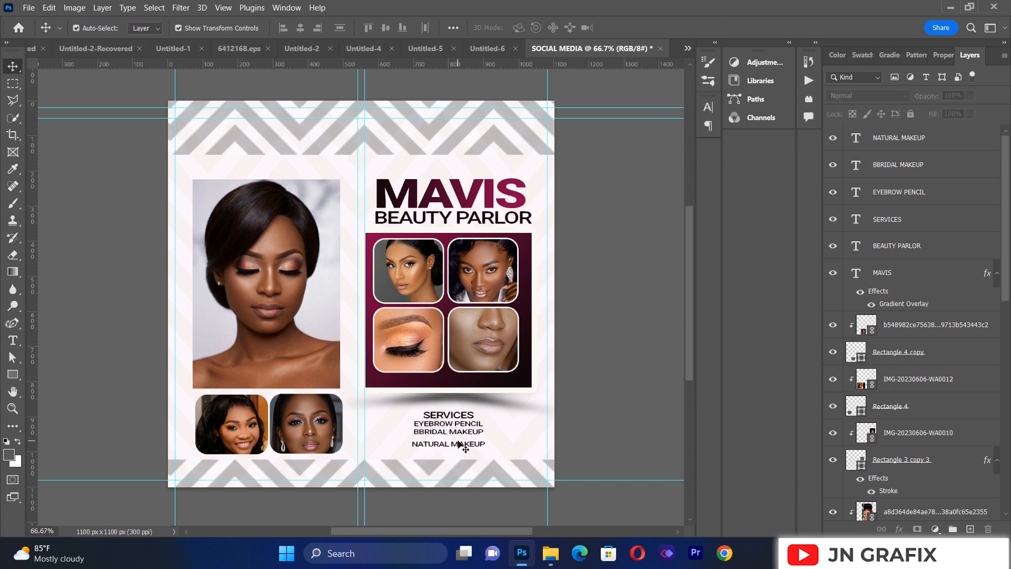
# Step: Nudge NATURAL MAKEUP up until its spacing matches the lines above, and shift the SERVICES heading slightly left
pyautogui.click(460, 445)
pyautogui.press('Up')
pyautogui.press('Up')
pyautogui.press('Up')
pyautogui.press('Up')
pyautogui.press('Up')
pyautogui.press('Up')
pyautogui.press('Up')
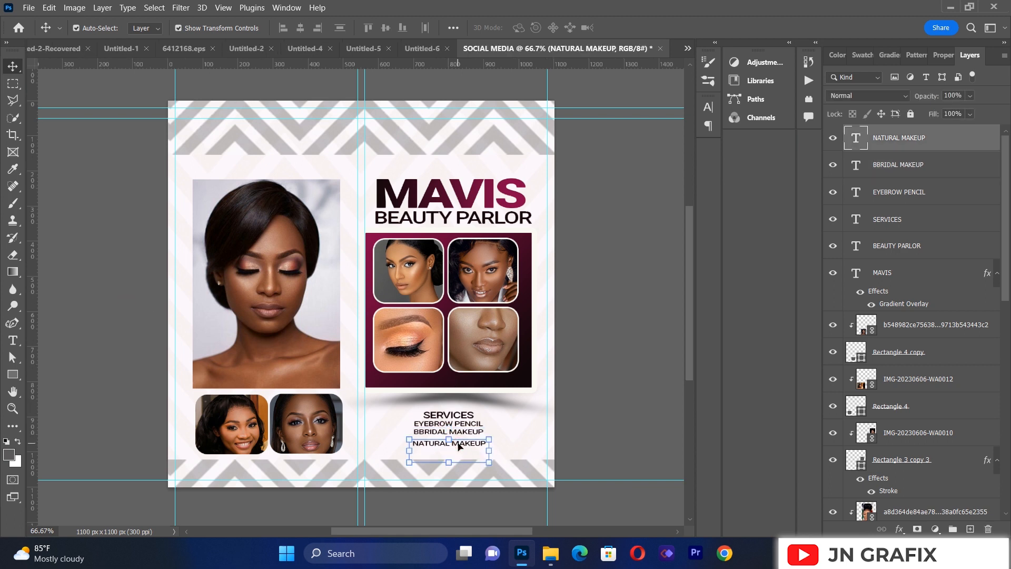
pyautogui.press('Up')
pyautogui.press('Up')
pyautogui.press('Up')
pyautogui.press('Up')
pyautogui.press('Up')
pyautogui.press('Up')
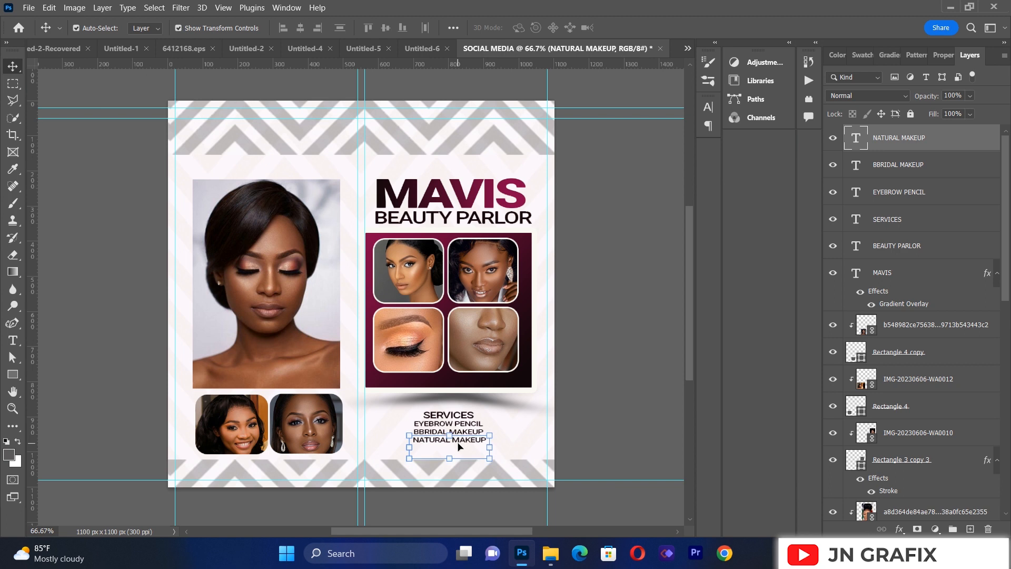
pyautogui.click(98, 320)
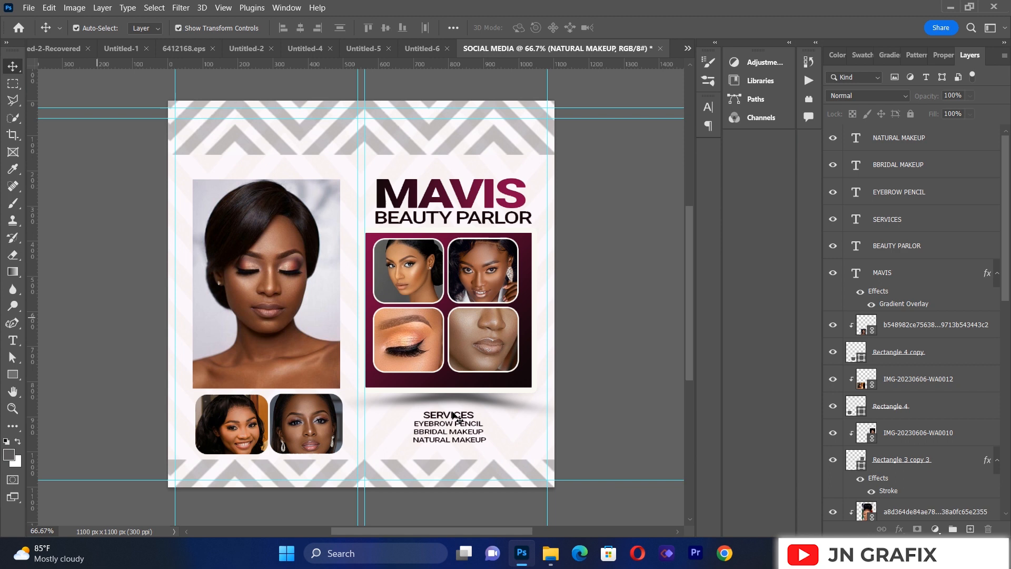
pyautogui.click(451, 418)
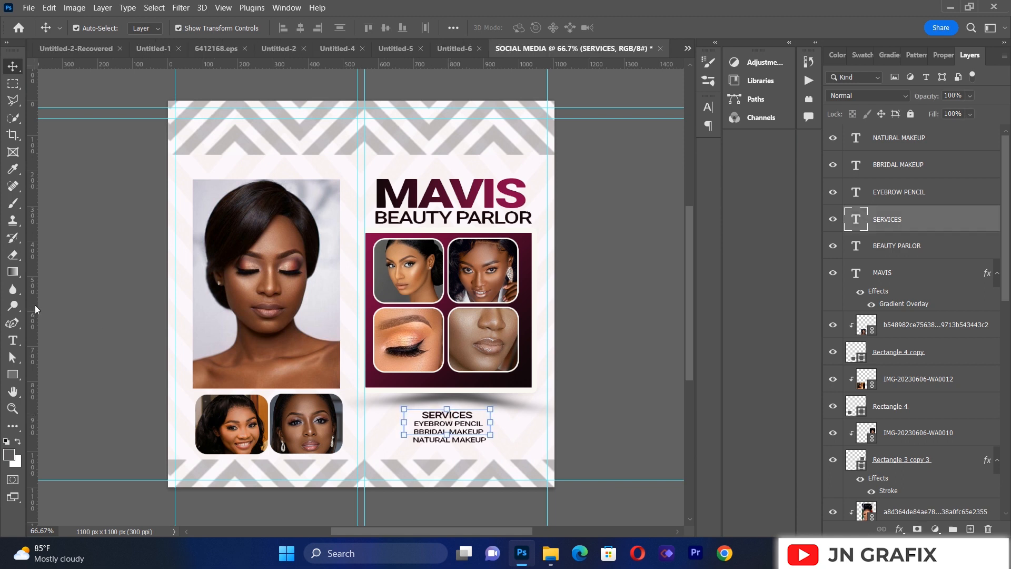
pyautogui.click(70, 337)
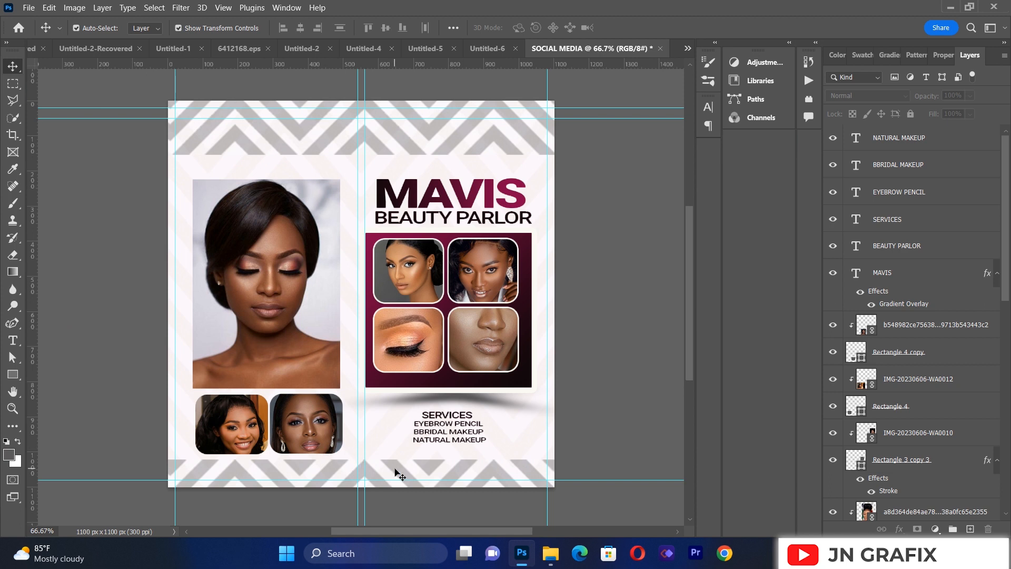
# Step: Lower the bottom chevron pattern strip and draw a rectangle about 501 × 68 px directly beneath the services list
pyautogui.moveTo(395, 473); pyautogui.dragTo(394, 488)
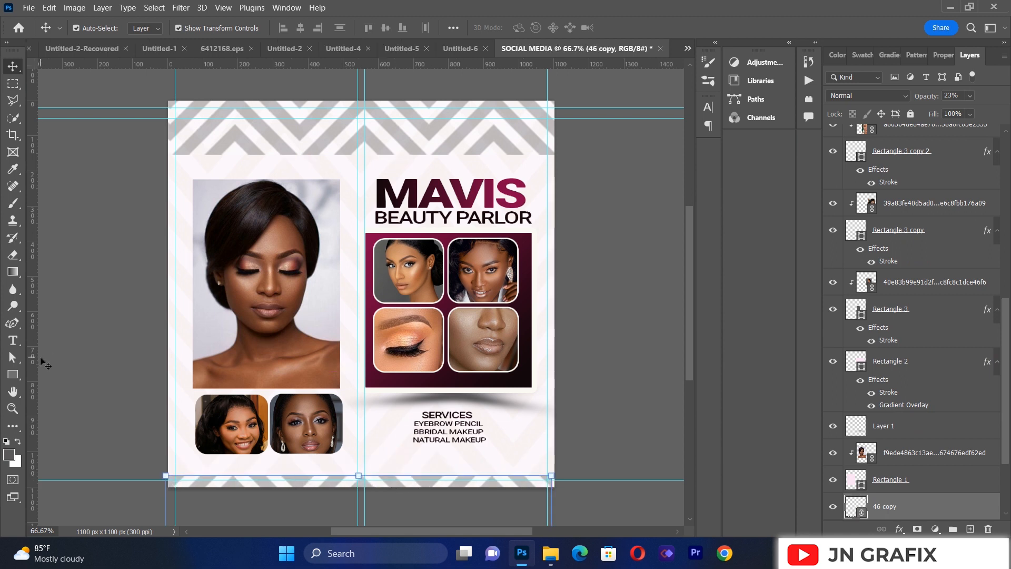
pyautogui.click(16, 374)
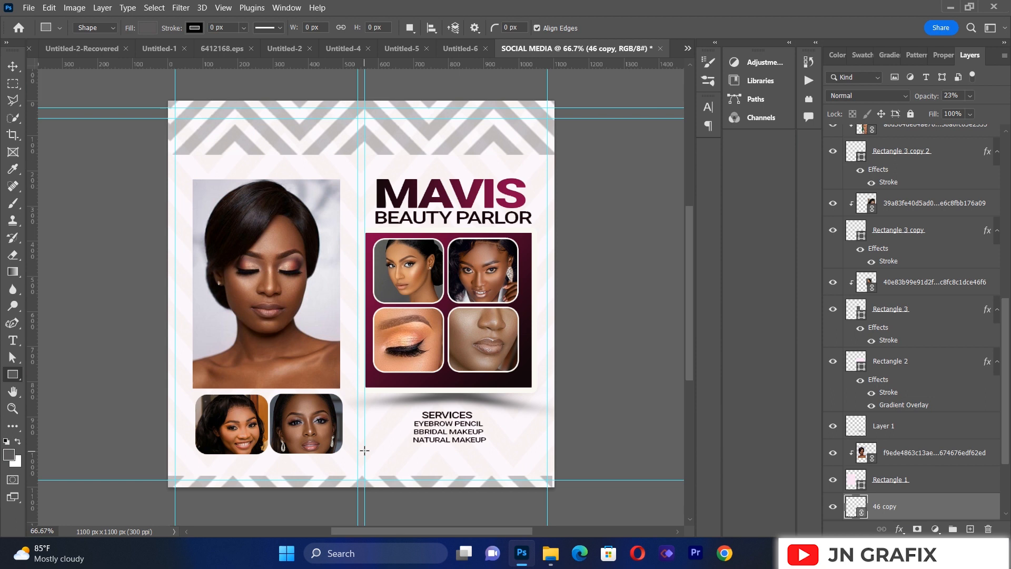
pyautogui.moveTo(369, 446); pyautogui.dragTo(540, 470)
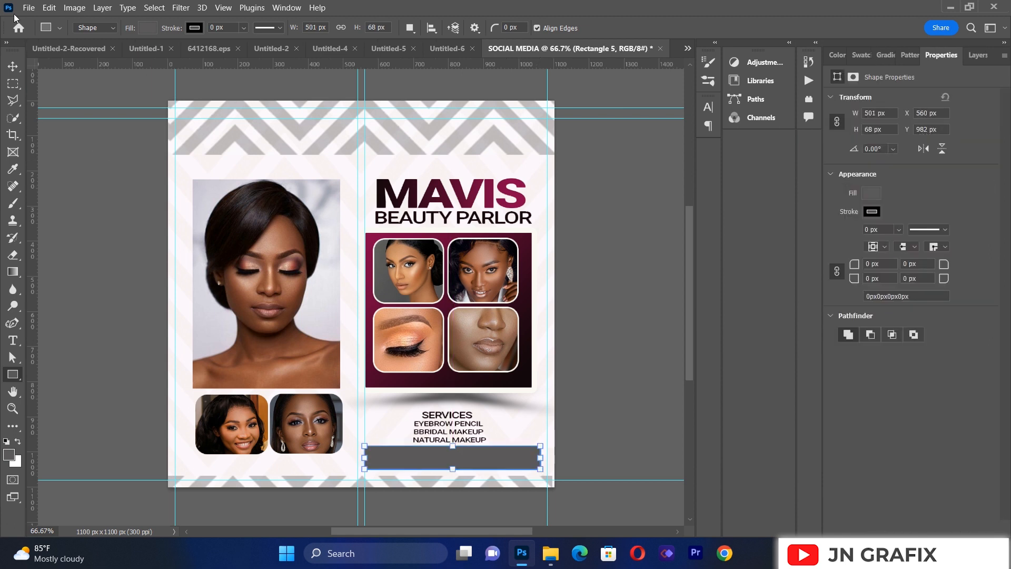
pyautogui.click(13, 65)
pyautogui.click(94, 317)
pyautogui.click(446, 458)
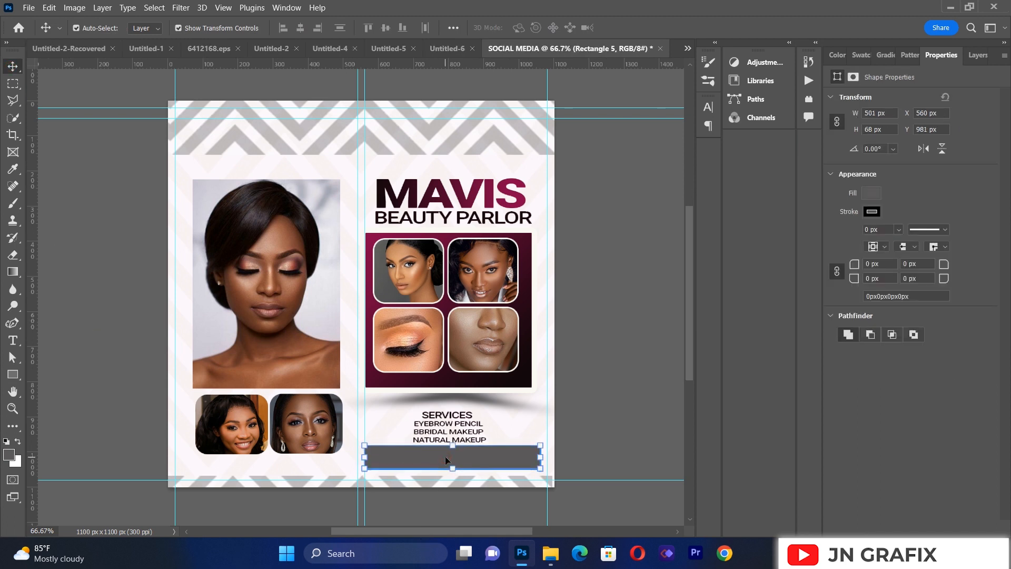
pyautogui.click(84, 206)
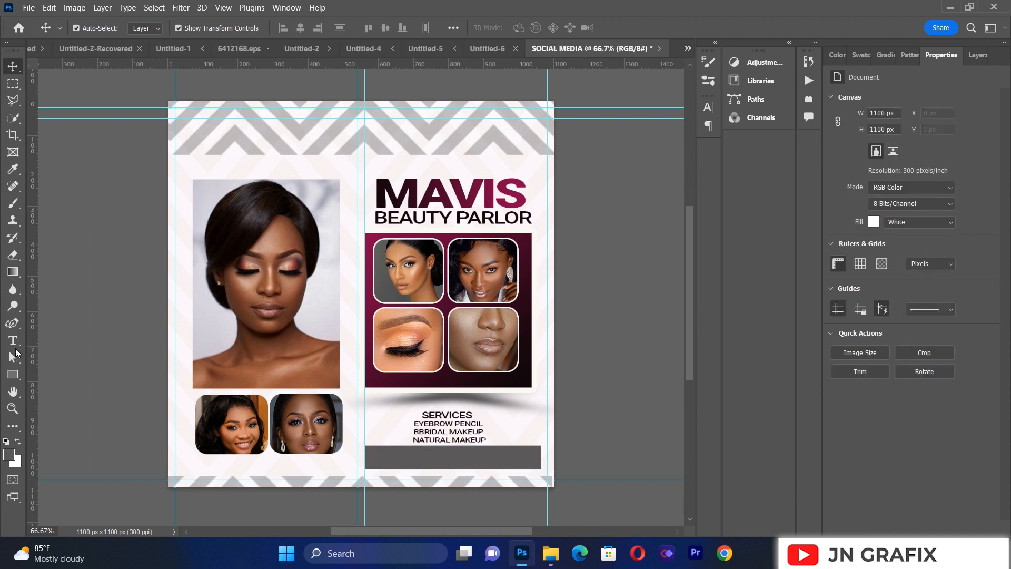
# Step: Add a large horizontal text box over the upper part of the flyer and enter the contact phone number
pyautogui.click(12, 340)
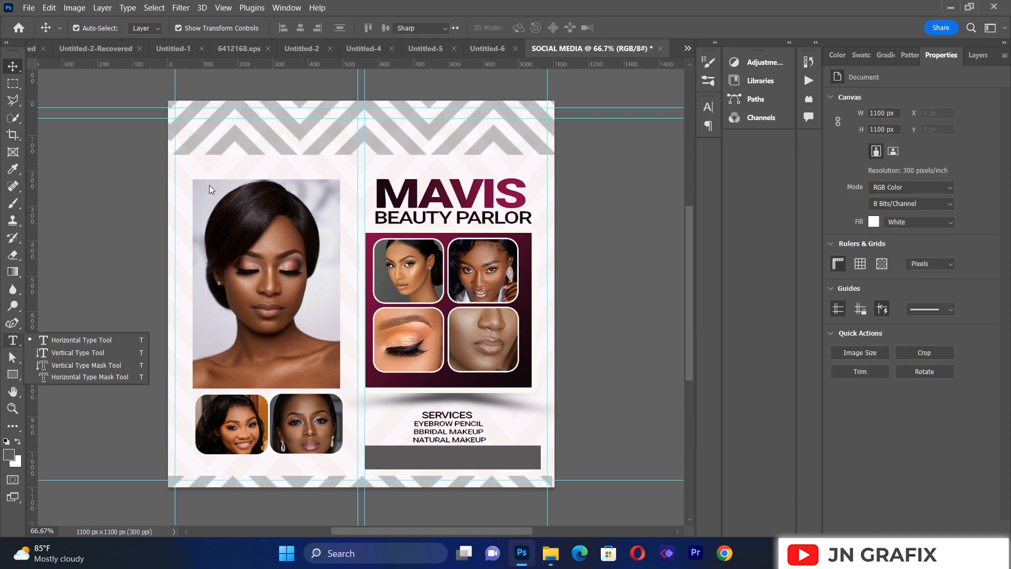
pyautogui.click(72, 341)
pyautogui.moveTo(209, 169); pyautogui.dragTo(497, 356)
pyautogui.press('BackSpace')
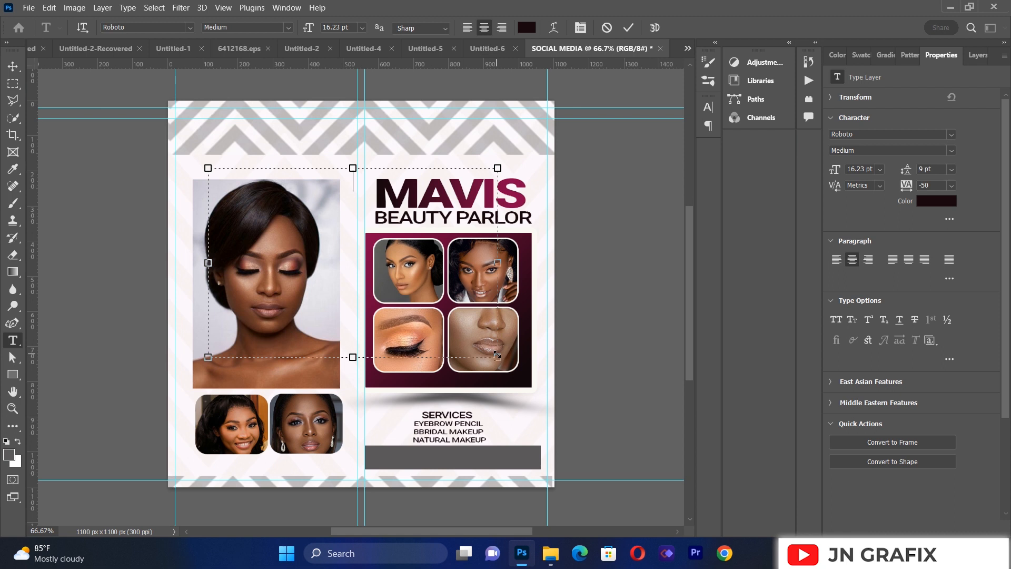
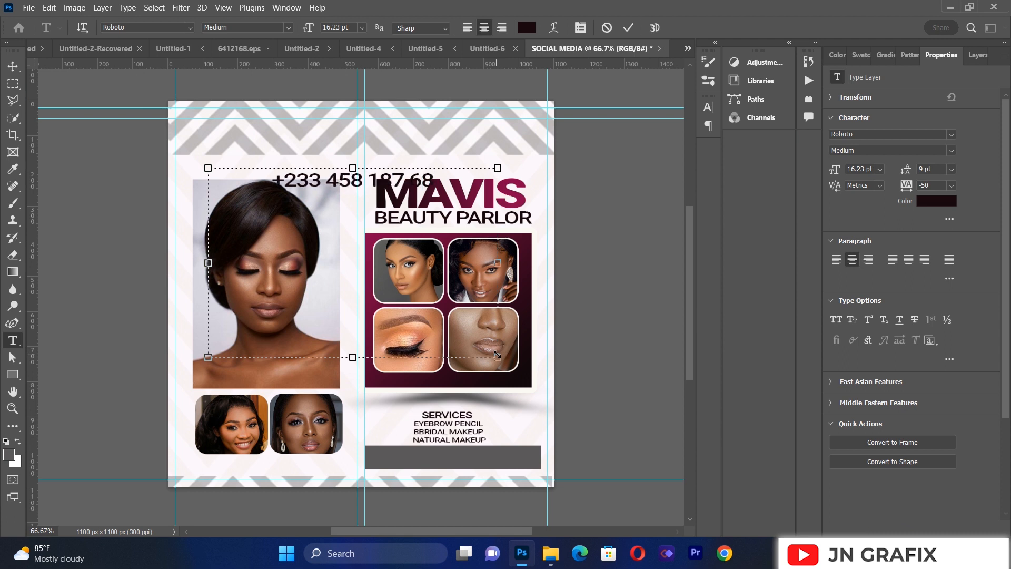
# Step: Select the whole phone number text and open its font choices
pyautogui.hotkey('ctrl', 'a')
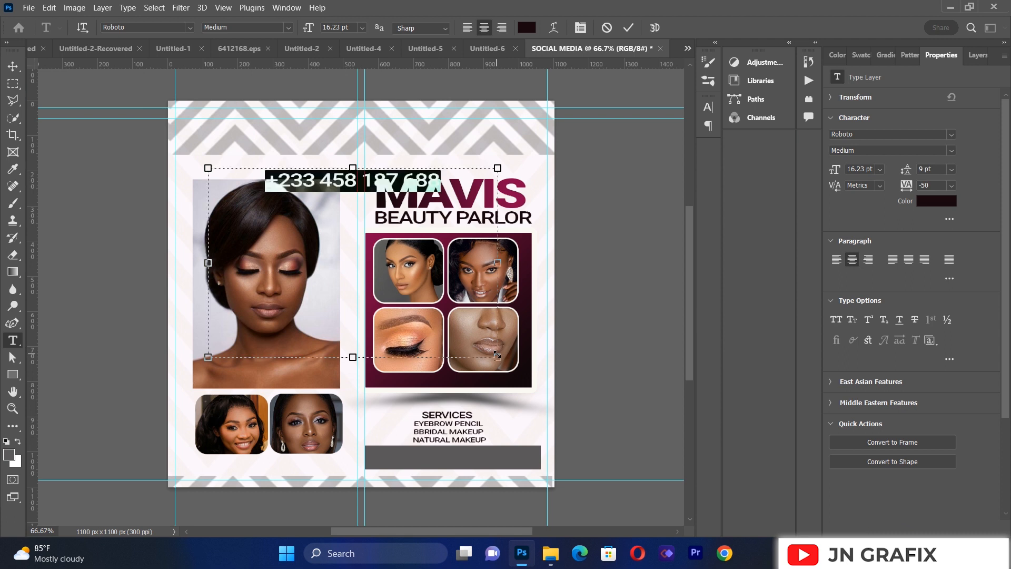
pyautogui.click(190, 27)
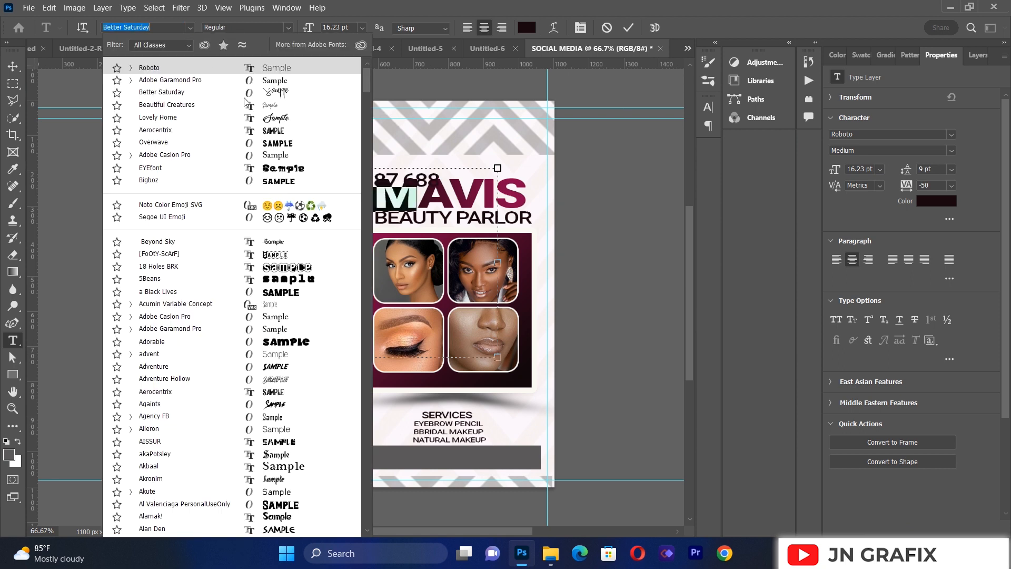
# Step: Set the phone number text in Adobe Garamond Pro with the Bold style
pyautogui.click(267, 80)
pyautogui.click(288, 28)
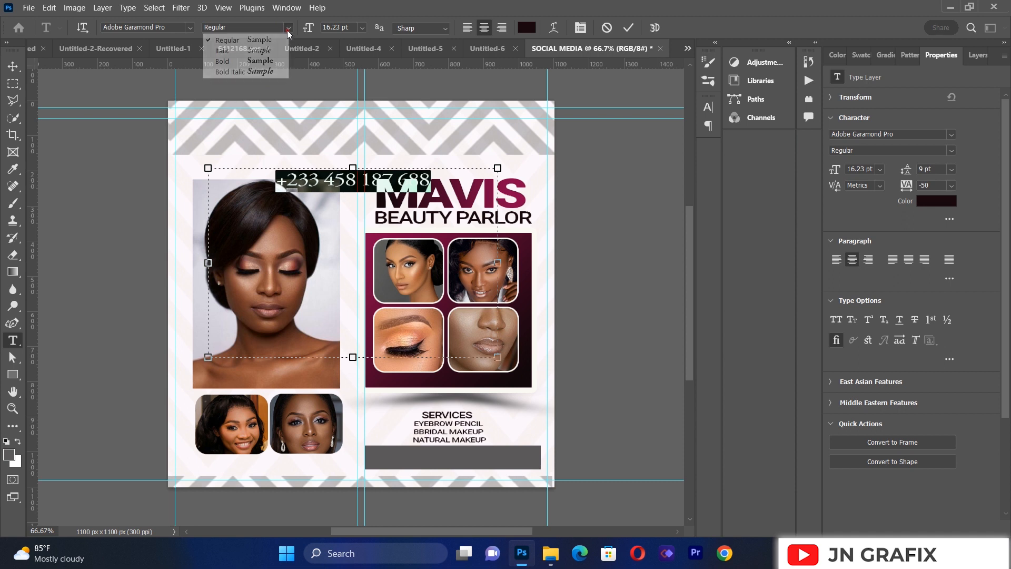
pyautogui.click(222, 61)
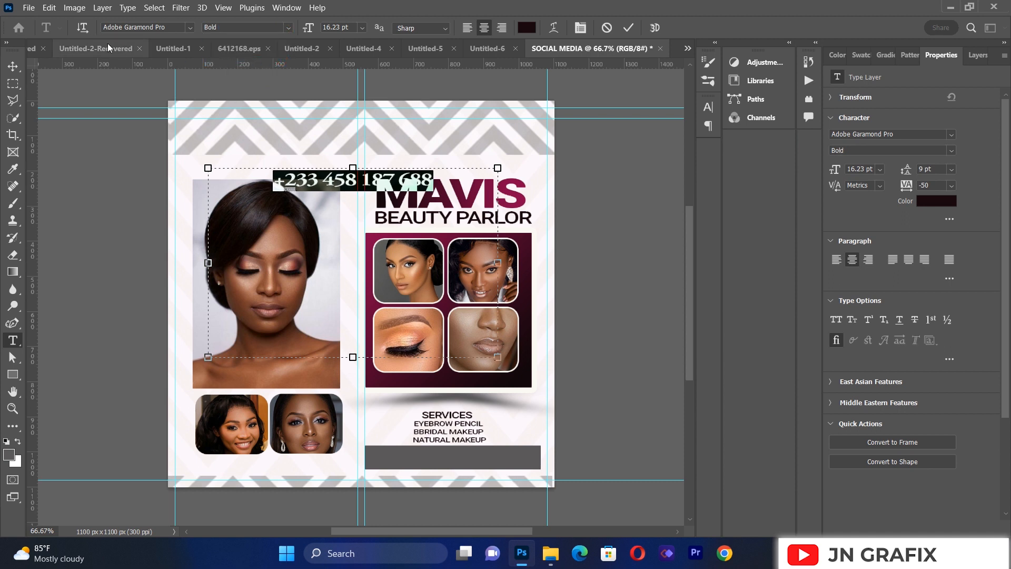
pyautogui.click(13, 66)
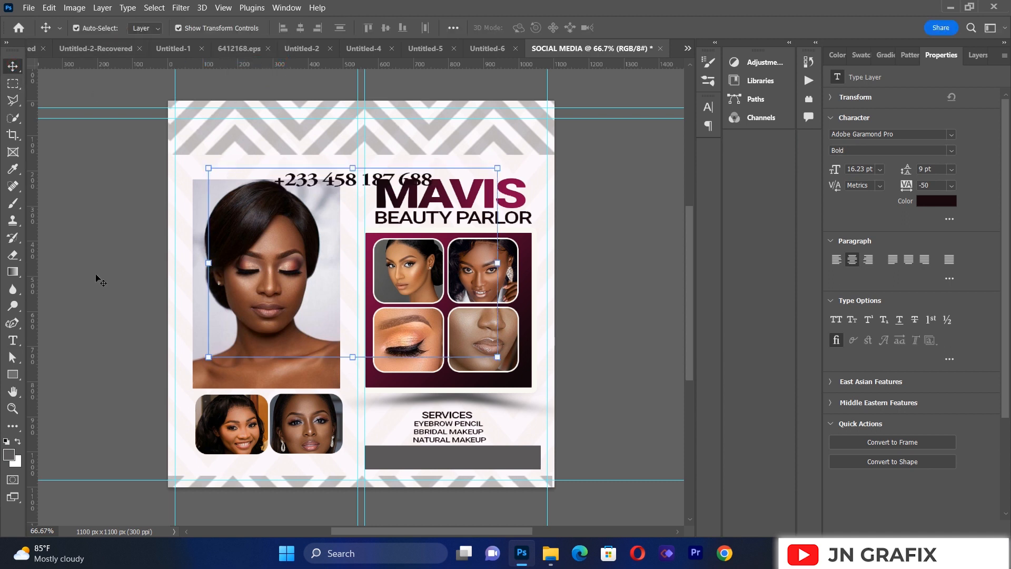
# Step: Recolour the whole phone number with the pale pinkish white f8eff3
pyautogui.click(13, 339)
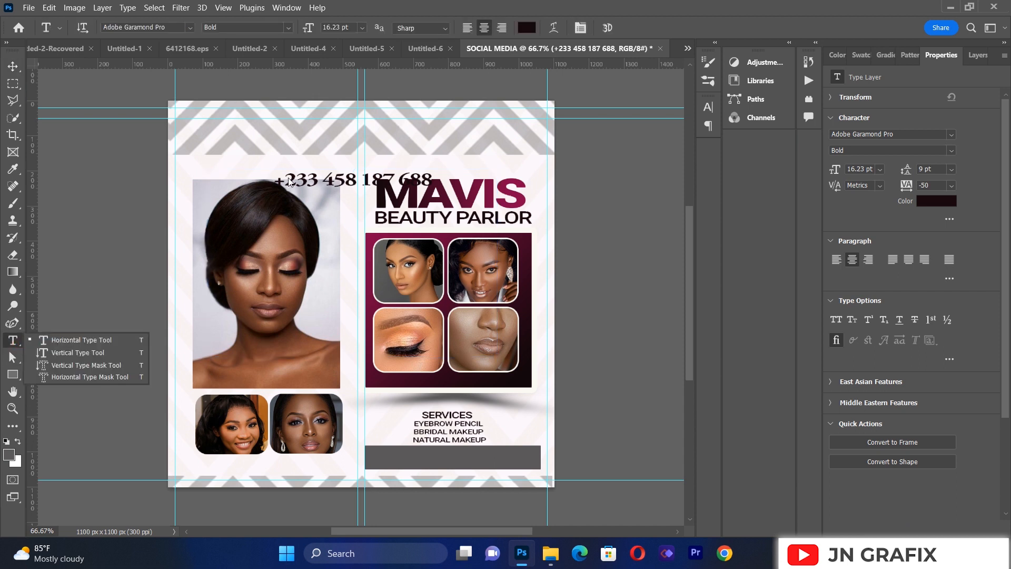
pyautogui.moveTo(294, 181); pyautogui.dragTo(472, 189)
pyautogui.hotkey('ctrl', 'a')
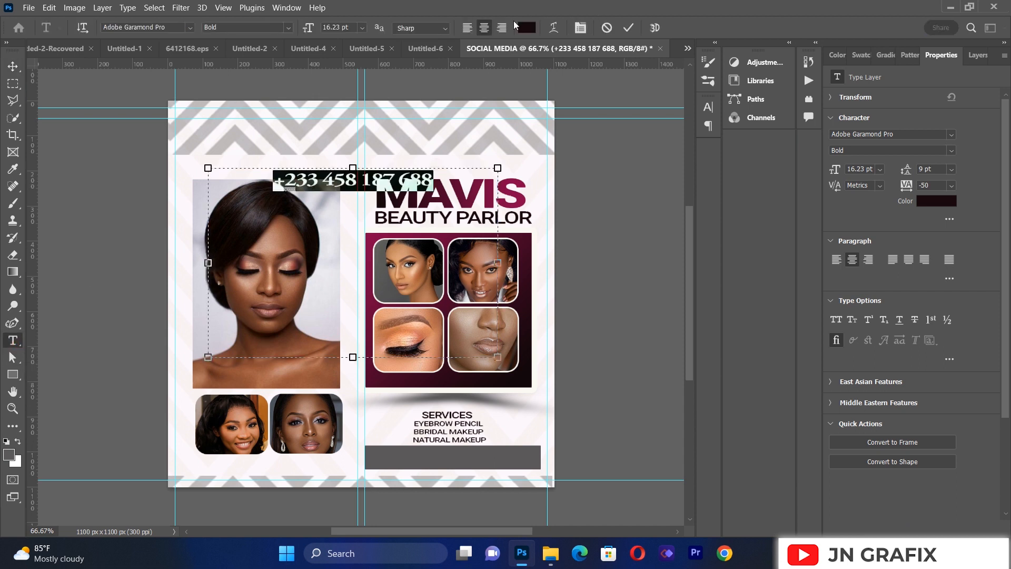
pyautogui.click(527, 27)
pyautogui.click(513, 159)
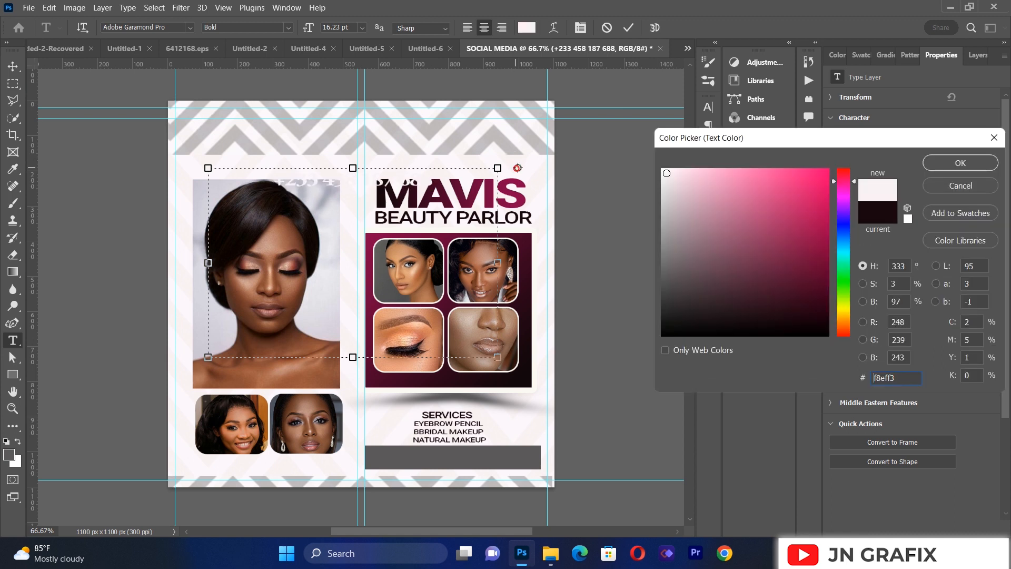
pyautogui.click(961, 163)
# Step: Move the phone number down onto the dark grey bar beneath the services list
pyautogui.click(12, 66)
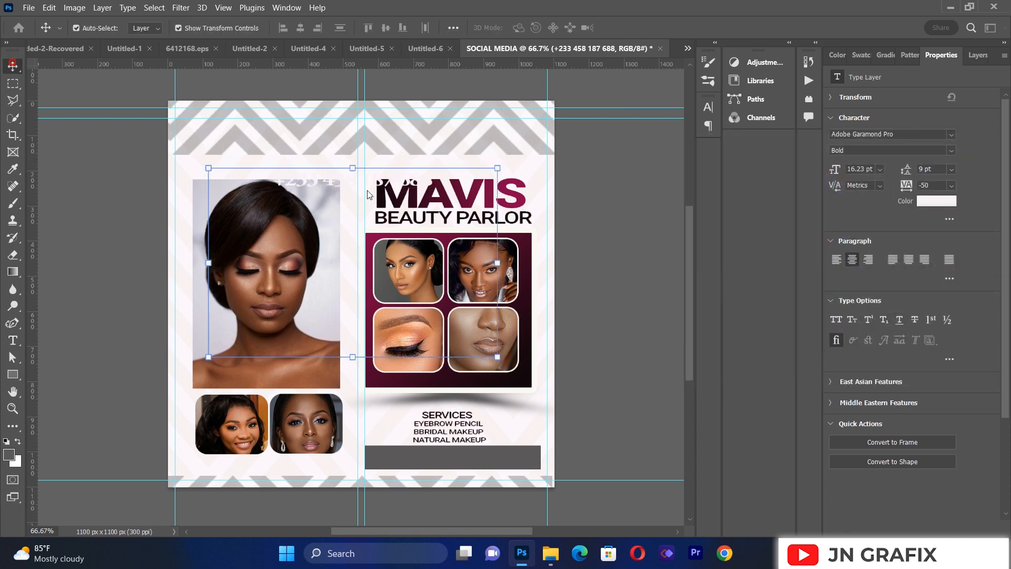
pyautogui.moveTo(335, 198); pyautogui.dragTo(431, 461)
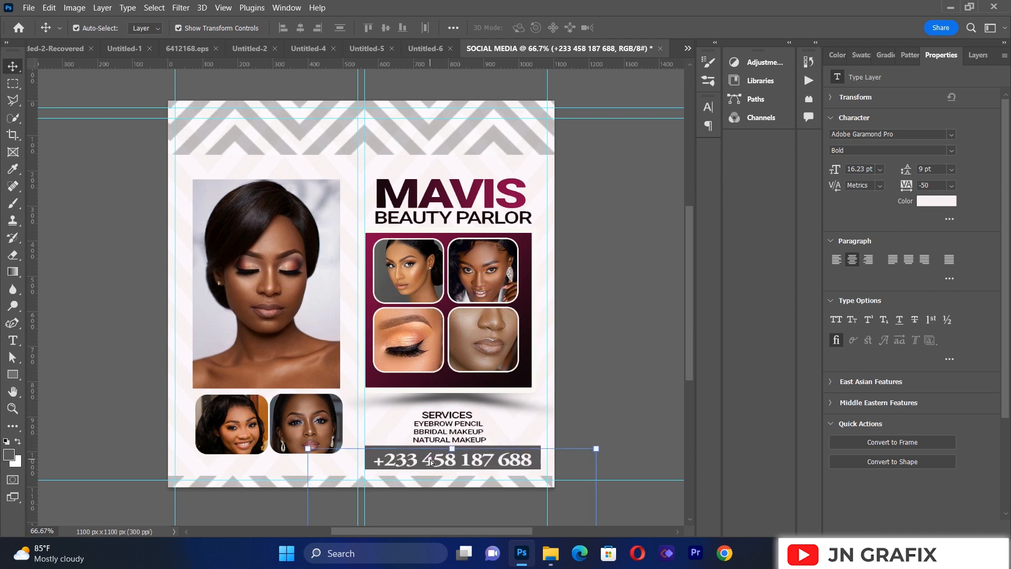
pyautogui.press('XF86MonBrightnessUp')
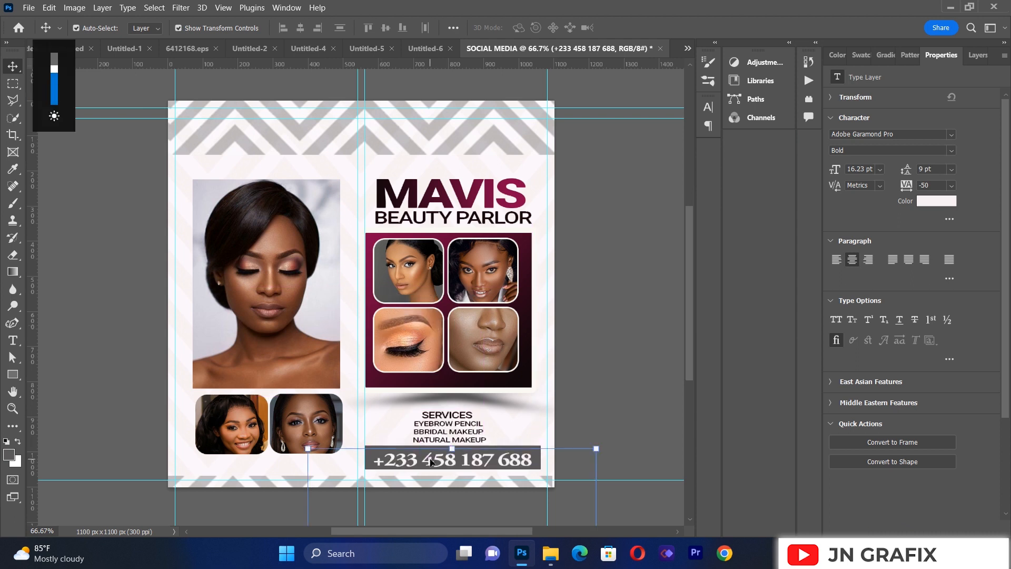
# Step: Scale the phone number to about 90.38% and position it low and centred in the grey bar, leaving room above it
pyautogui.moveTo(596, 449); pyautogui.dragTo(569, 467)
pyautogui.moveTo(485, 478); pyautogui.dragTo(494, 472)
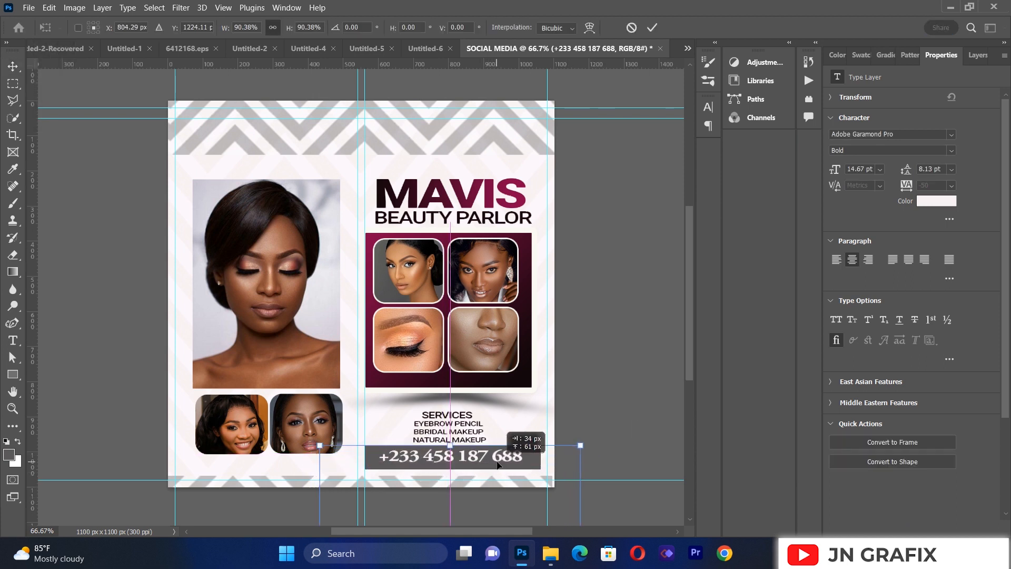
pyautogui.moveTo(494, 473); pyautogui.dragTo(497, 466)
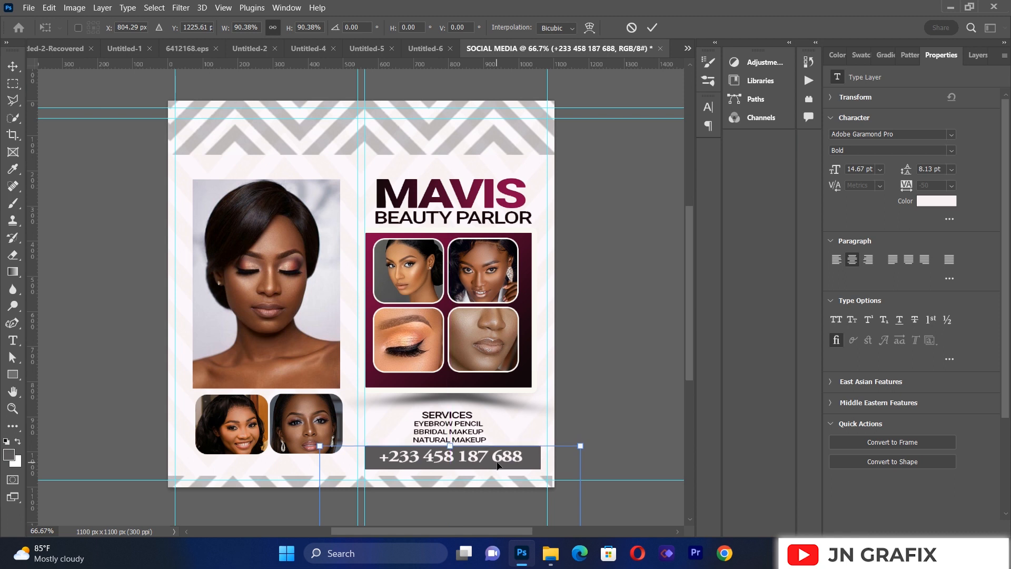
pyautogui.press('Down')
pyautogui.press('Down')
pyautogui.press('Down')
pyautogui.press('Down')
pyautogui.press('Down')
pyautogui.press('Down')
pyautogui.press('Down')
pyautogui.press('Down')
pyautogui.press('Down')
pyautogui.press('Down')
pyautogui.press('Down')
pyautogui.press('Down')
pyautogui.press('Down')
pyautogui.press('Down')
pyautogui.press('Down')
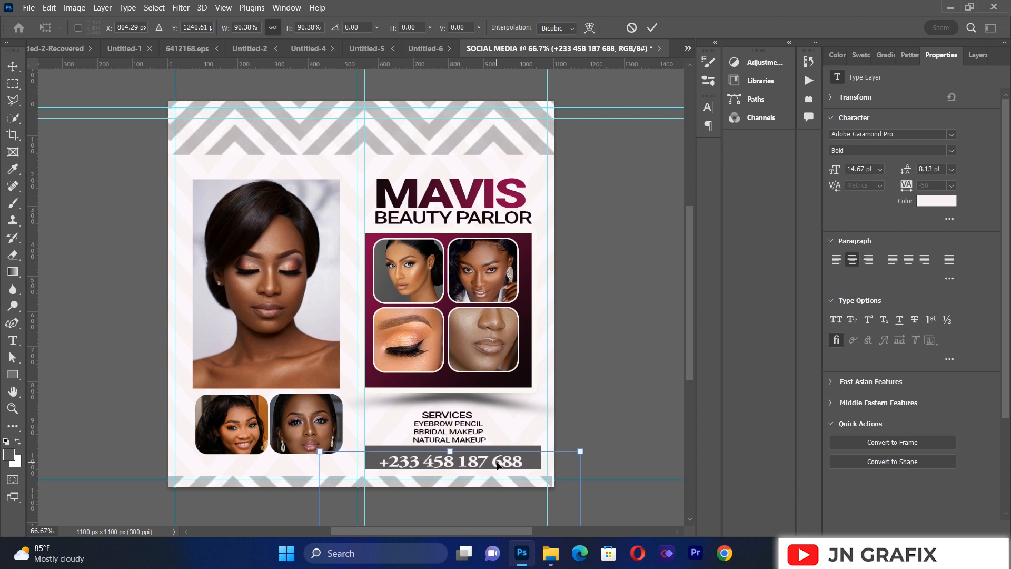
pyautogui.press('Return')
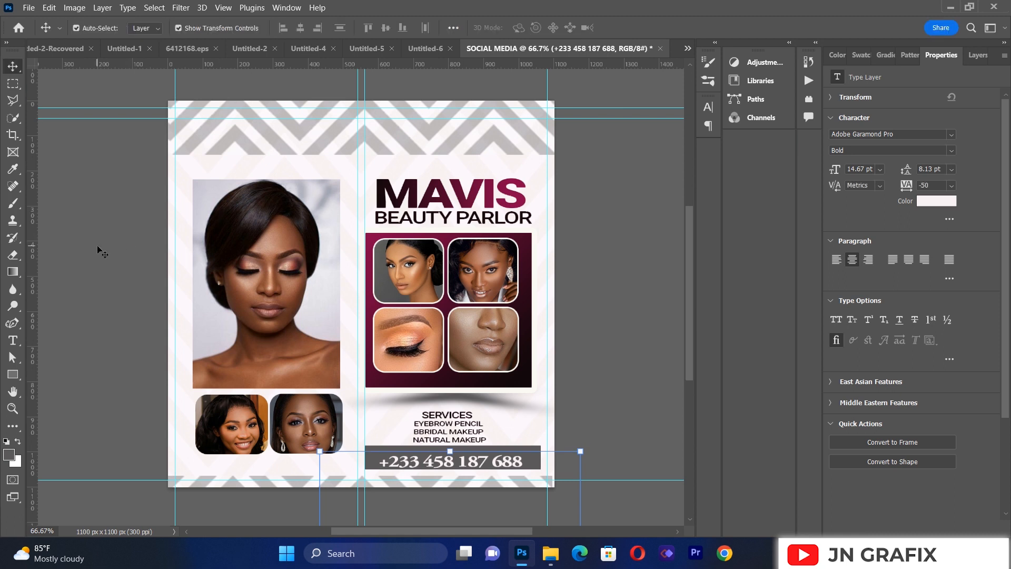
# Step: Add a large text box across the middle of the flyer and enter CONTACT in place of the sample text
pyautogui.click(13, 340)
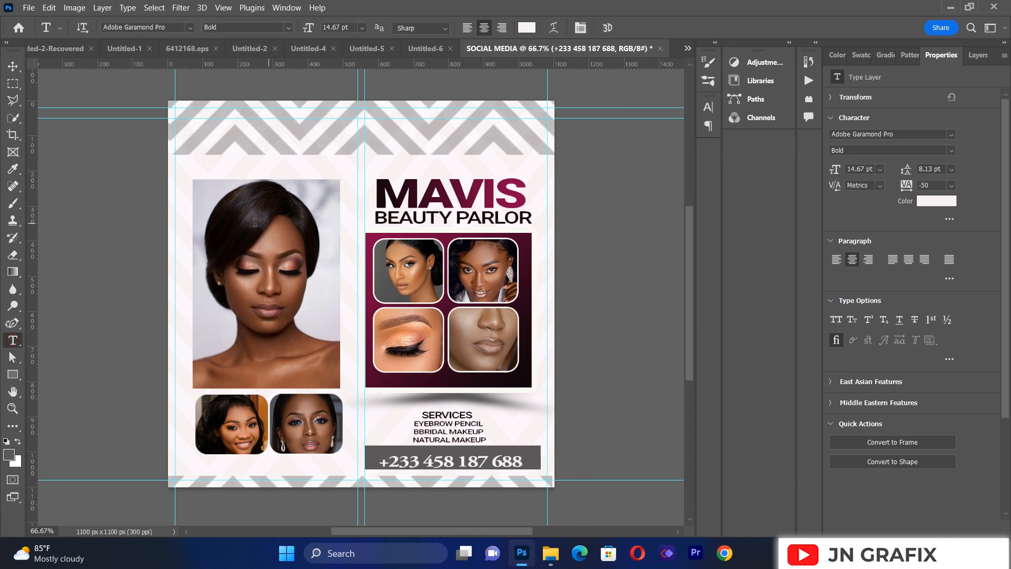
pyautogui.moveTo(232, 224); pyautogui.dragTo(546, 402)
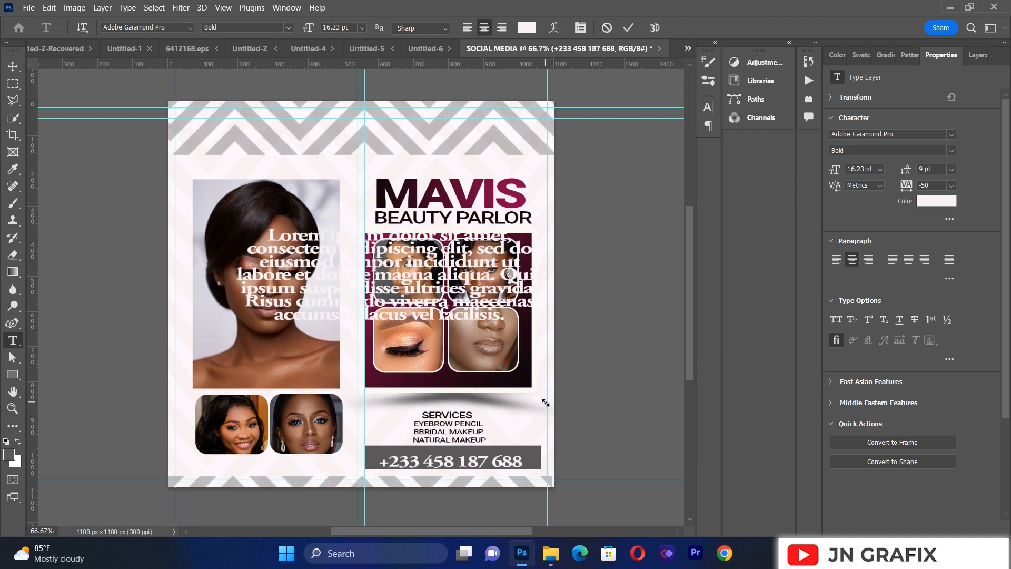
pyautogui.press('BackSpace')
pyautogui.write('CONTAC')
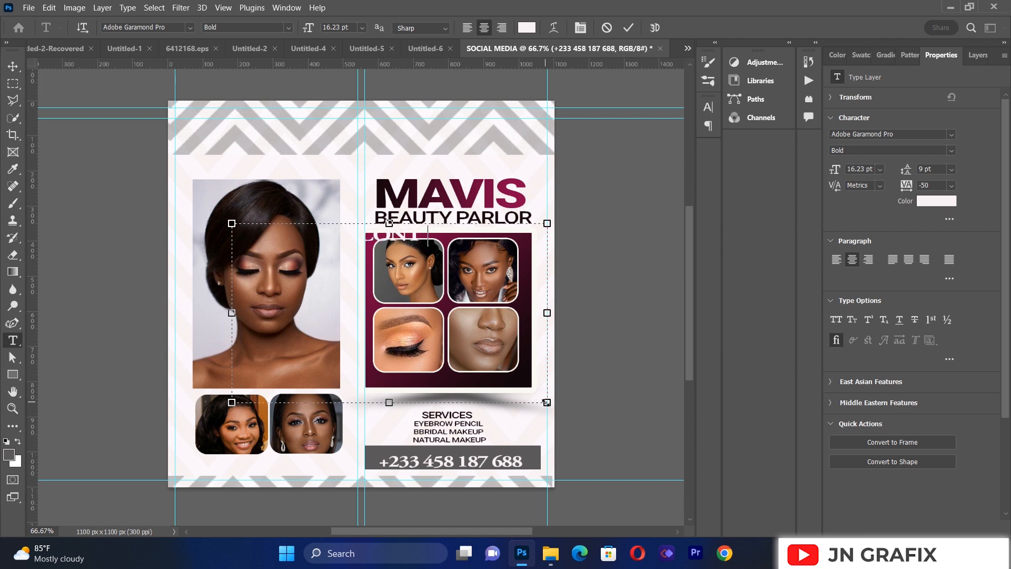
pyautogui.write('T')
# Step: Change the font of the entire CONTACT text to Roboto, in Bold
pyautogui.hotkey('ctrl', 'a')
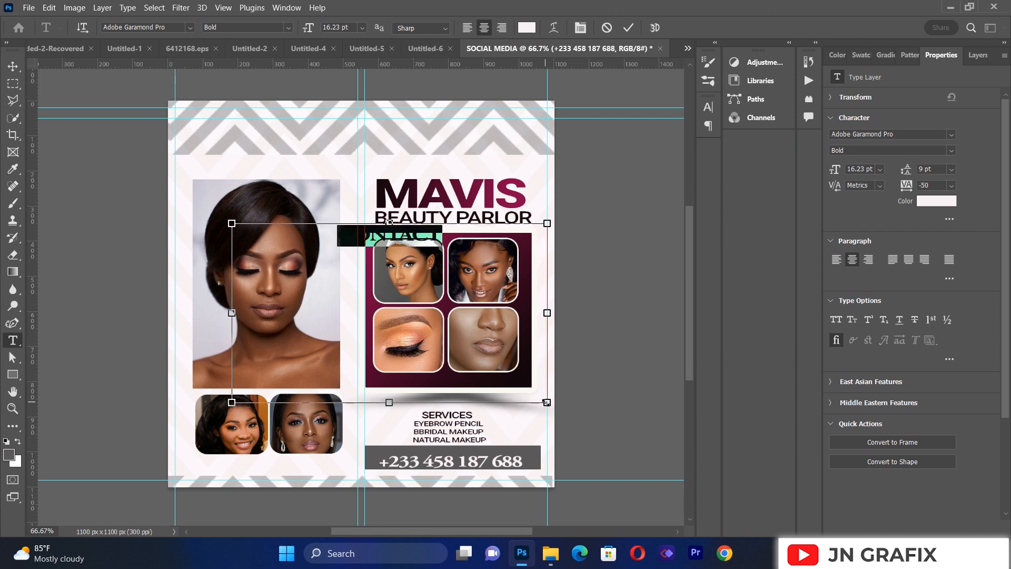
pyautogui.click(190, 27)
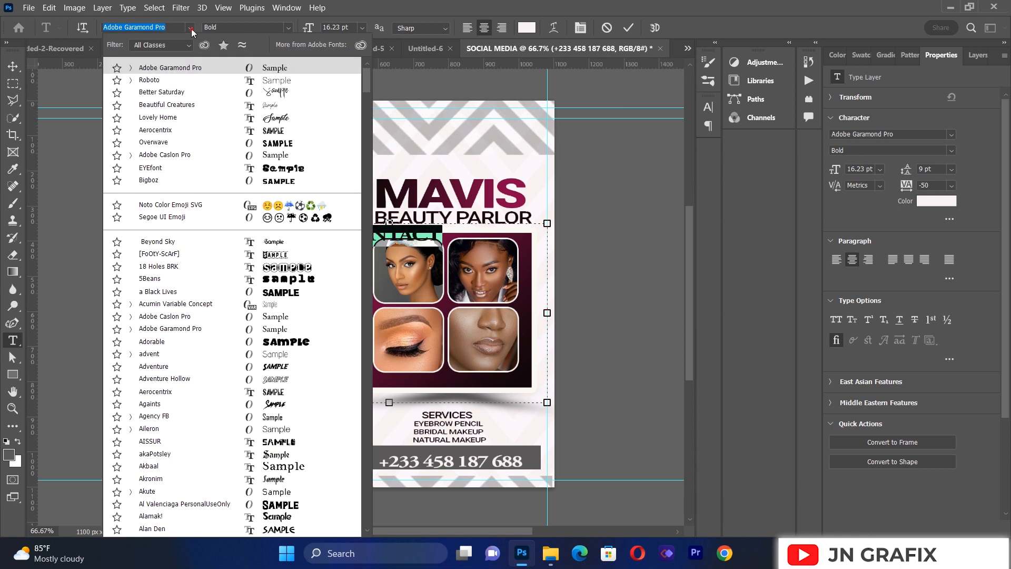
pyautogui.click(183, 80)
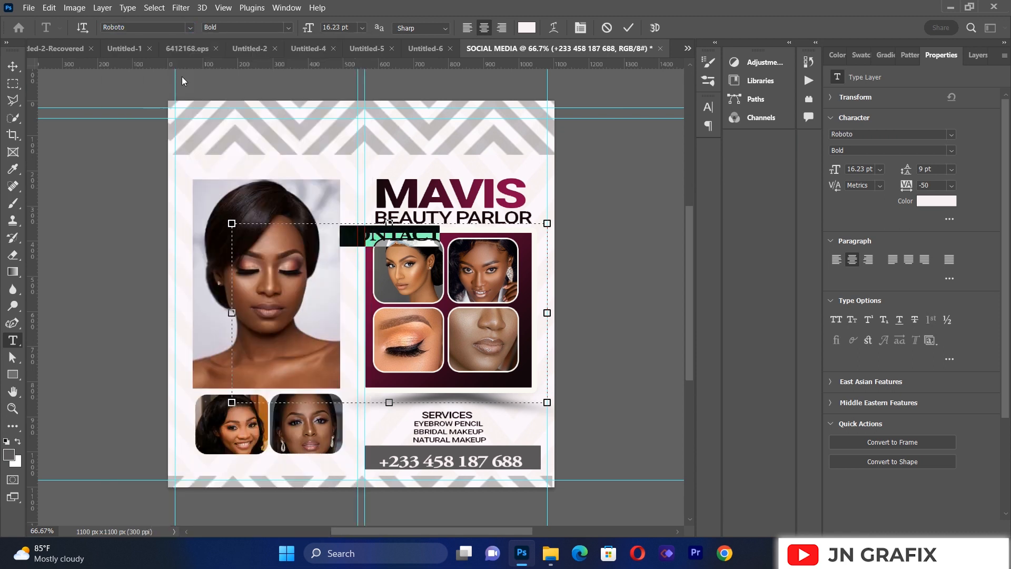
# Step: Shrink the CONTACT text to about 32.35% and centre it in the grey bar just above the phone number
pyautogui.click(13, 66)
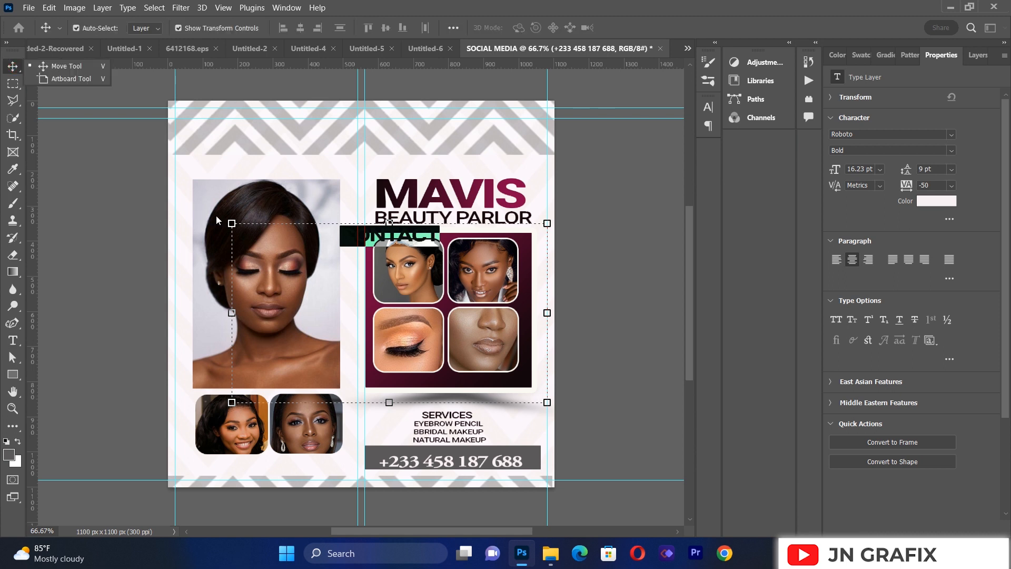
pyautogui.moveTo(232, 223); pyautogui.dragTo(446, 345)
pyautogui.moveTo(514, 356); pyautogui.dragTo(464, 456)
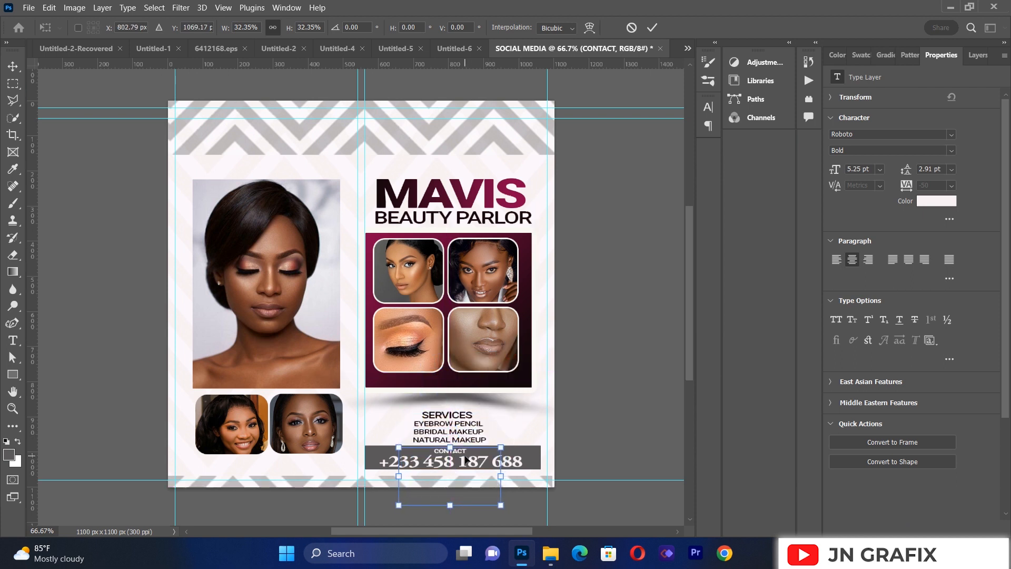
pyautogui.click(141, 388)
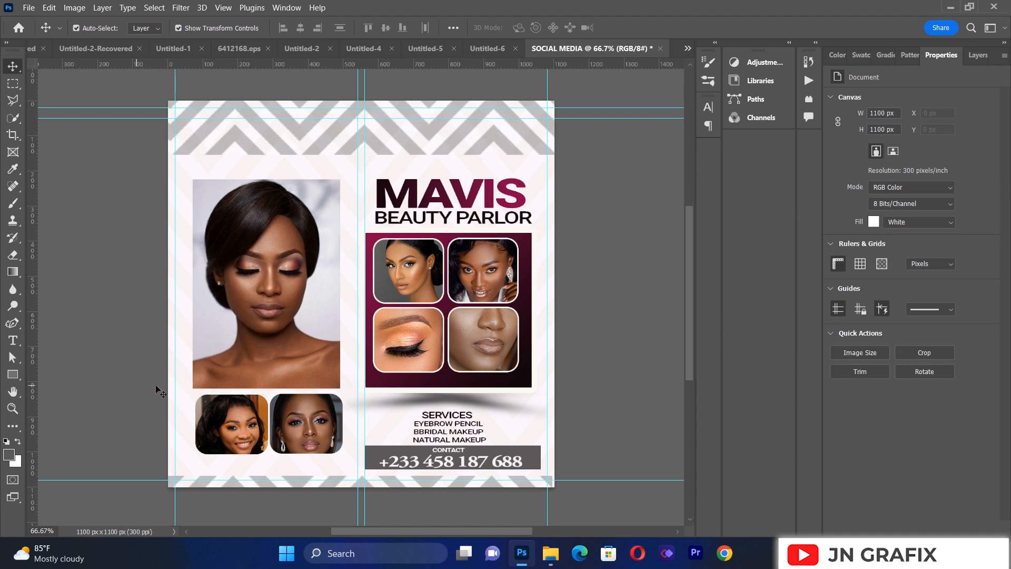
pyautogui.moveTo(420, 397); pyautogui.dragTo(419, 399)
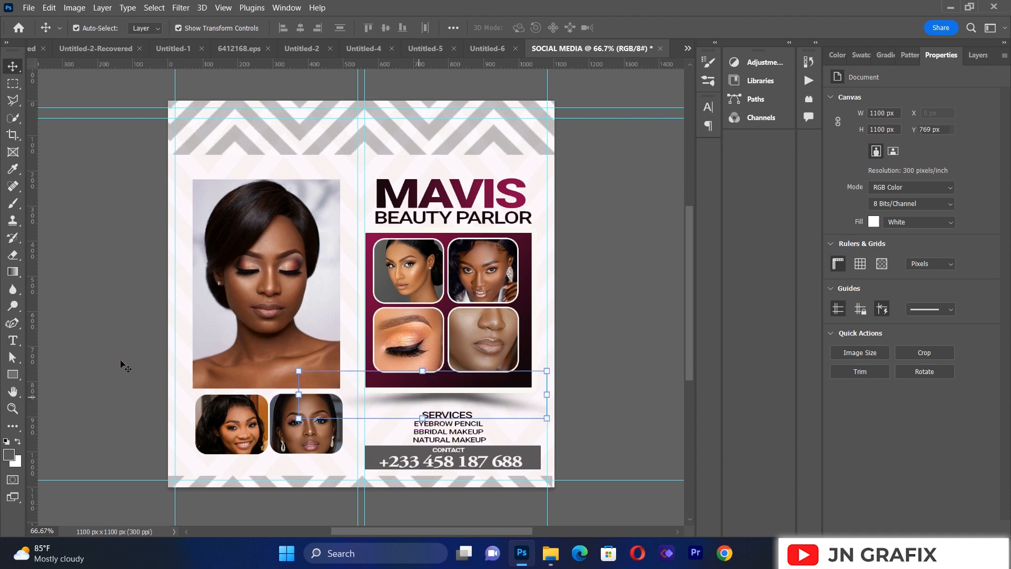
pyautogui.click(105, 342)
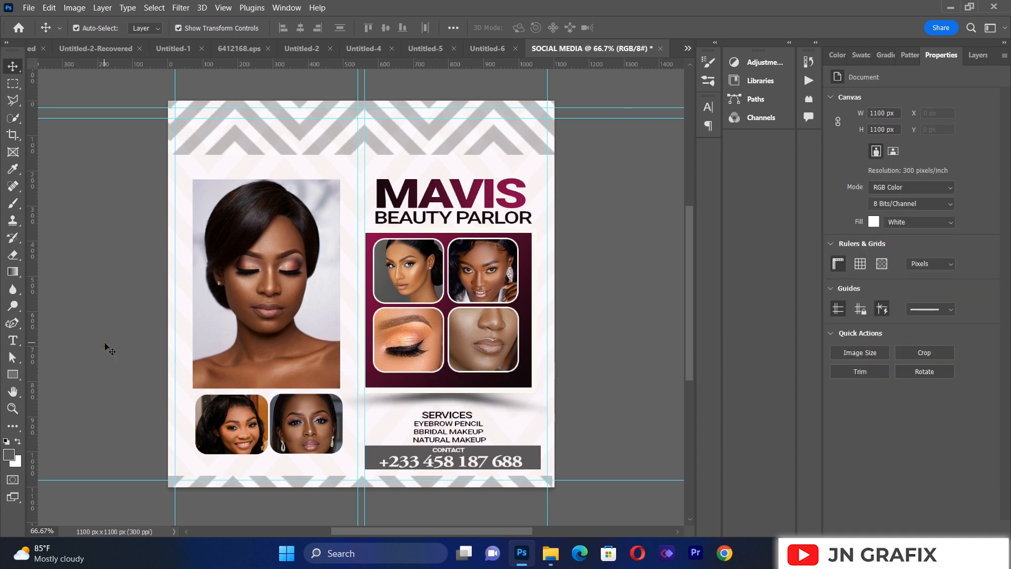